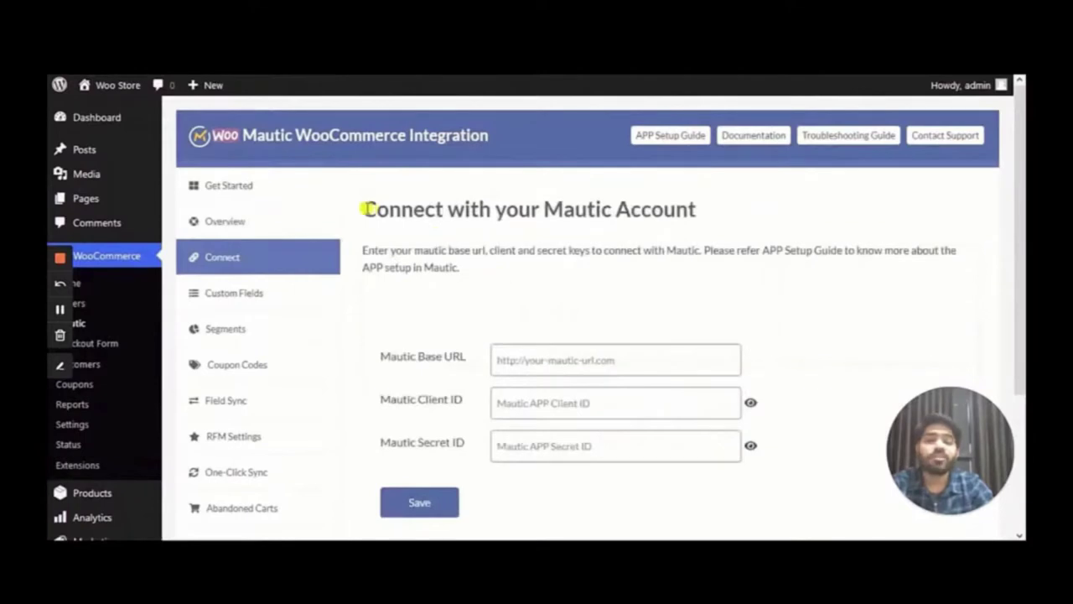
Copy Mautic's Site URL from Configuration into the plugin's Mautic Base URL field
drag(363, 208, 691, 209)
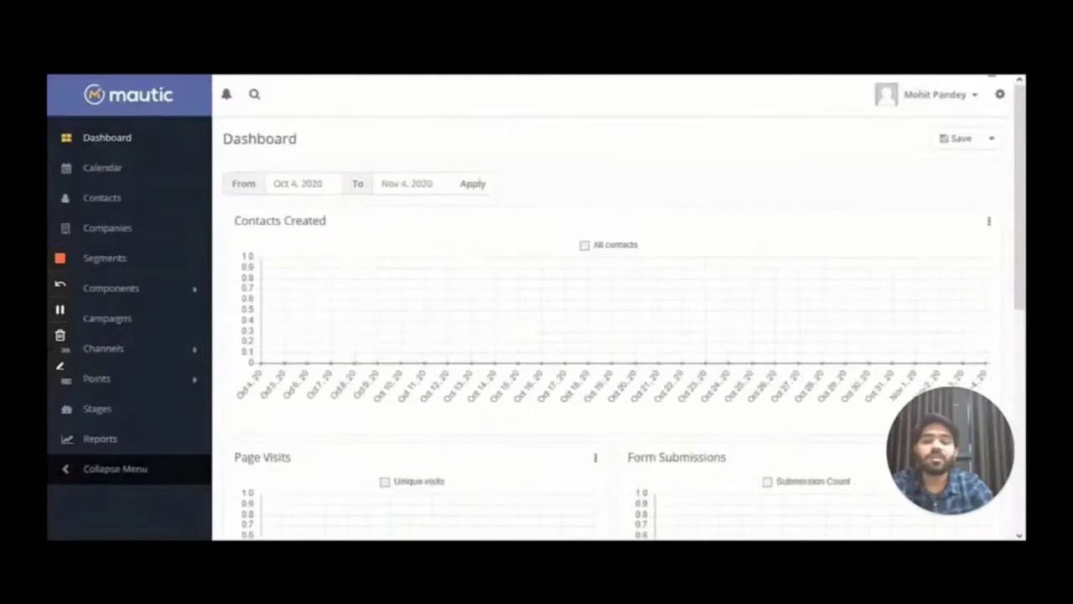
click(1000, 94)
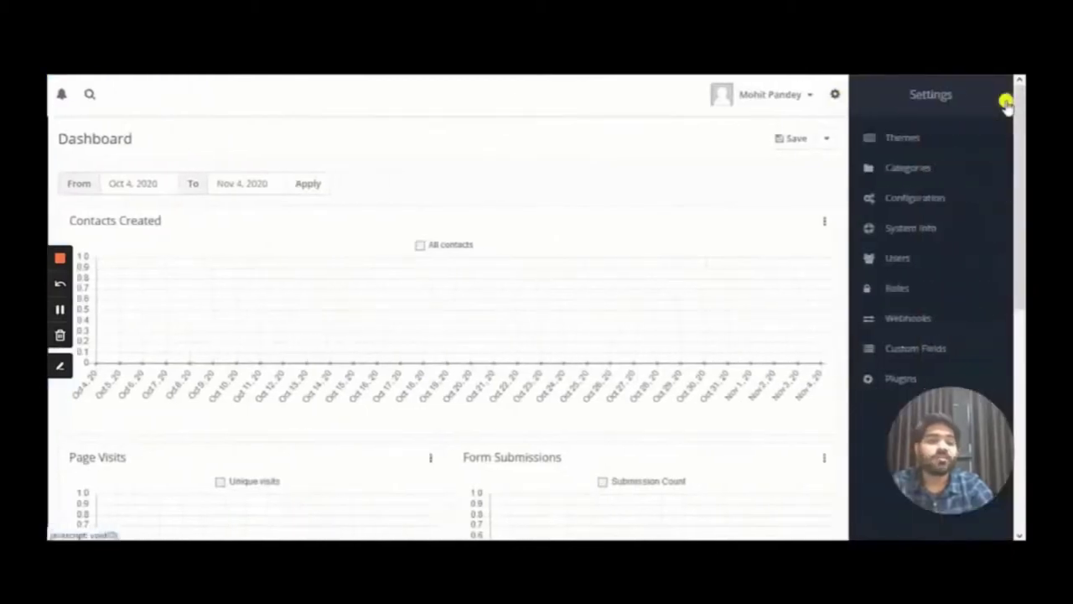
click(935, 200)
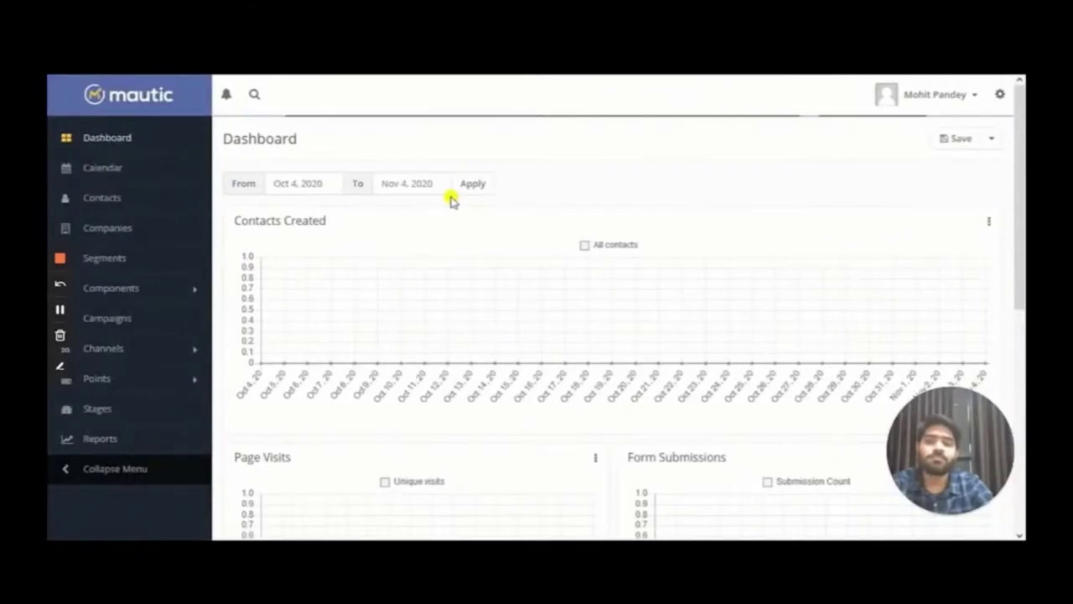
drag(635, 241, 366, 229)
key(ctrl+c)
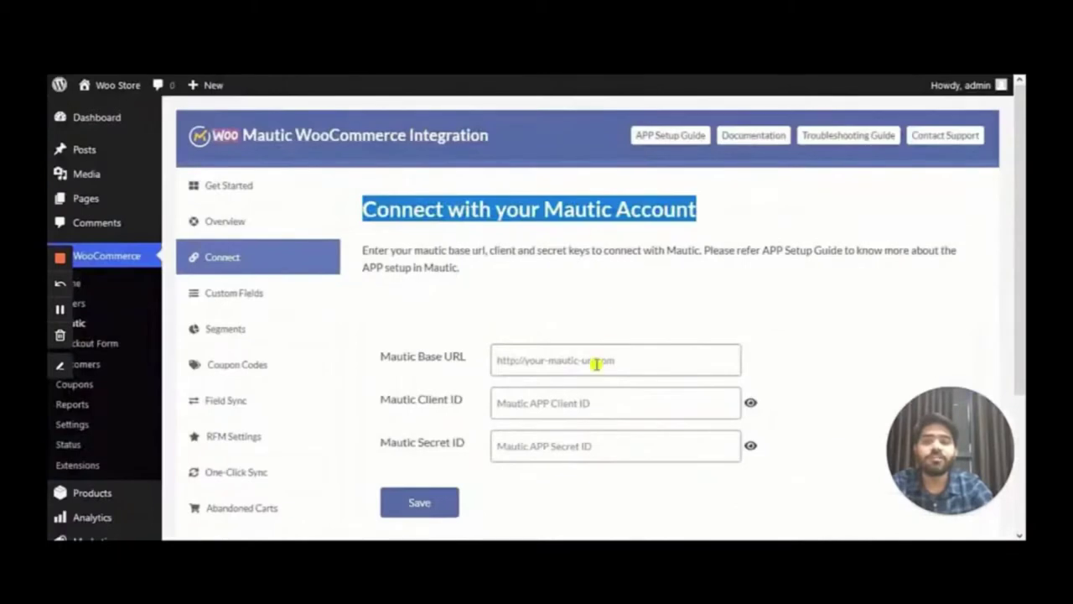
click(595, 363)
key(ctrl+v)
click(822, 367)
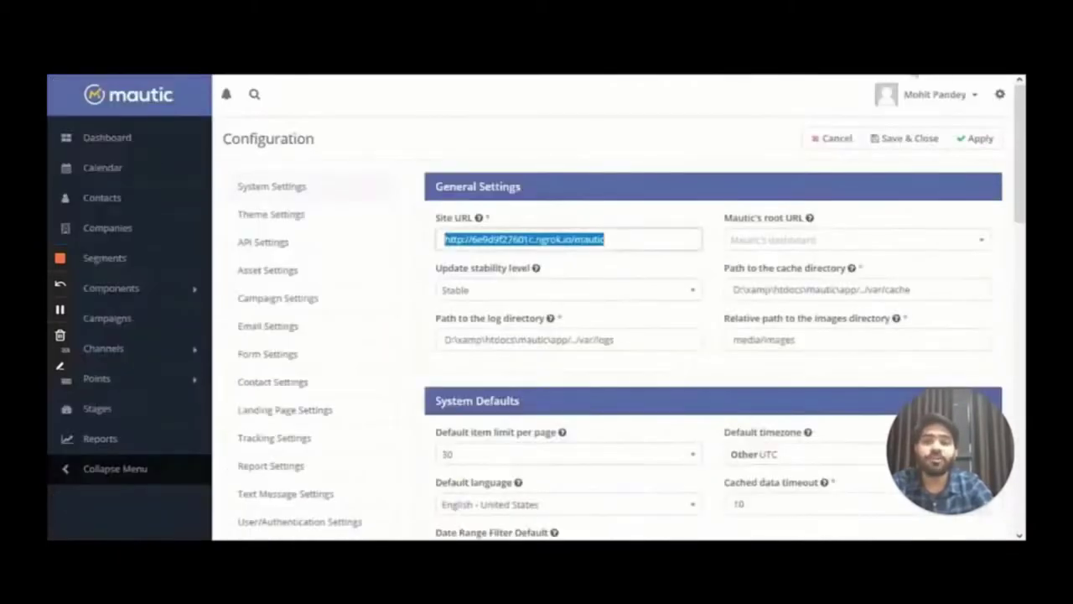
Set API enabled and HTTP basic auth to Yes, save, and go to API Credentials
click(999, 94)
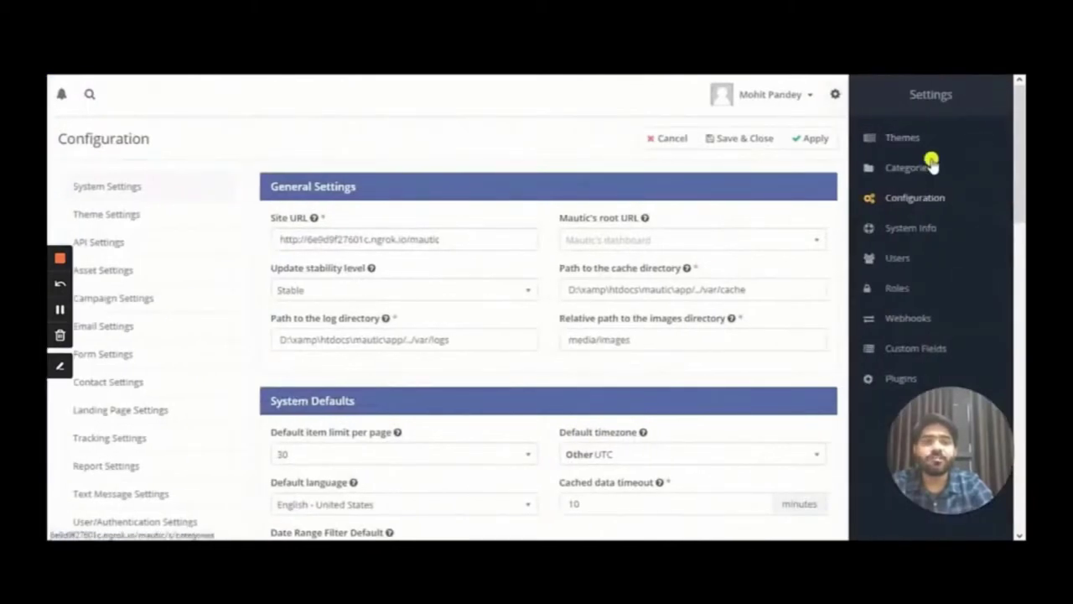
click(835, 94)
click(289, 241)
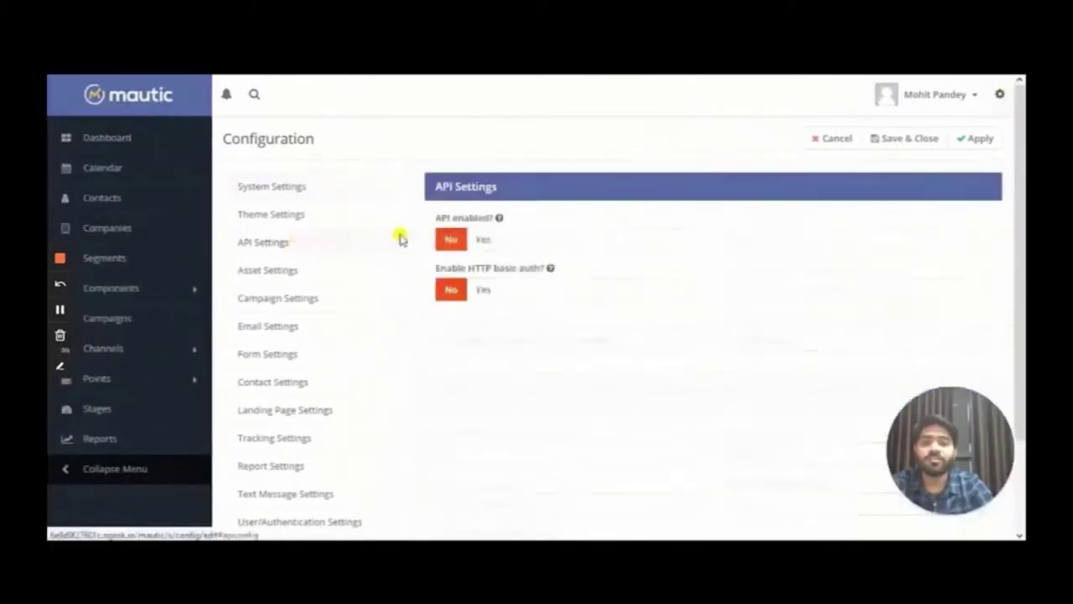
click(484, 240)
click(495, 289)
click(974, 138)
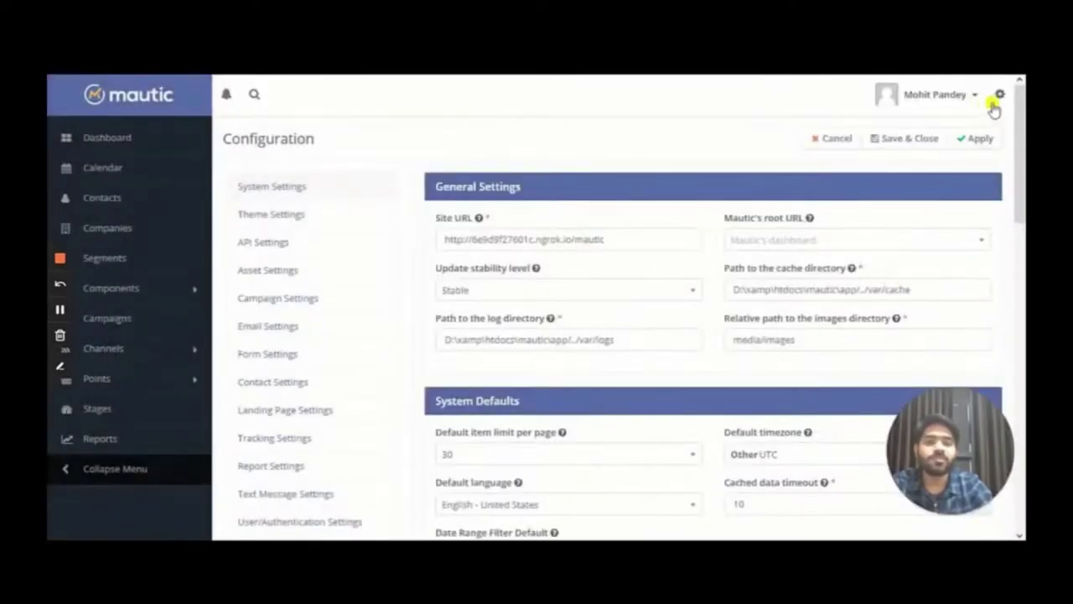
click(996, 99)
click(932, 173)
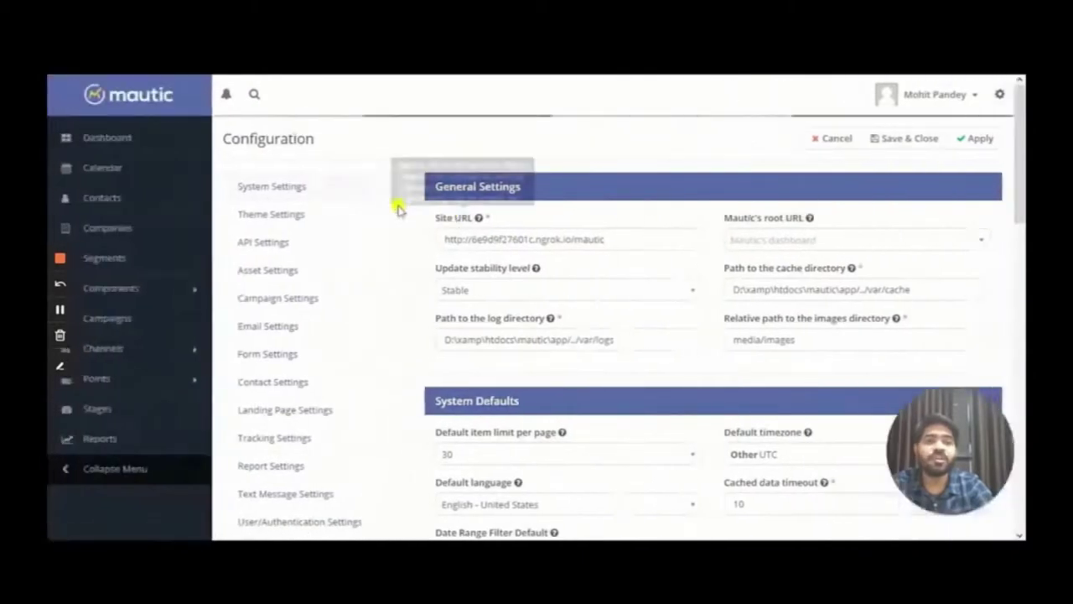
Filter credentials to OAuth 2 and start a new one named 'Mautic WooCommerce Integration'
click(499, 195)
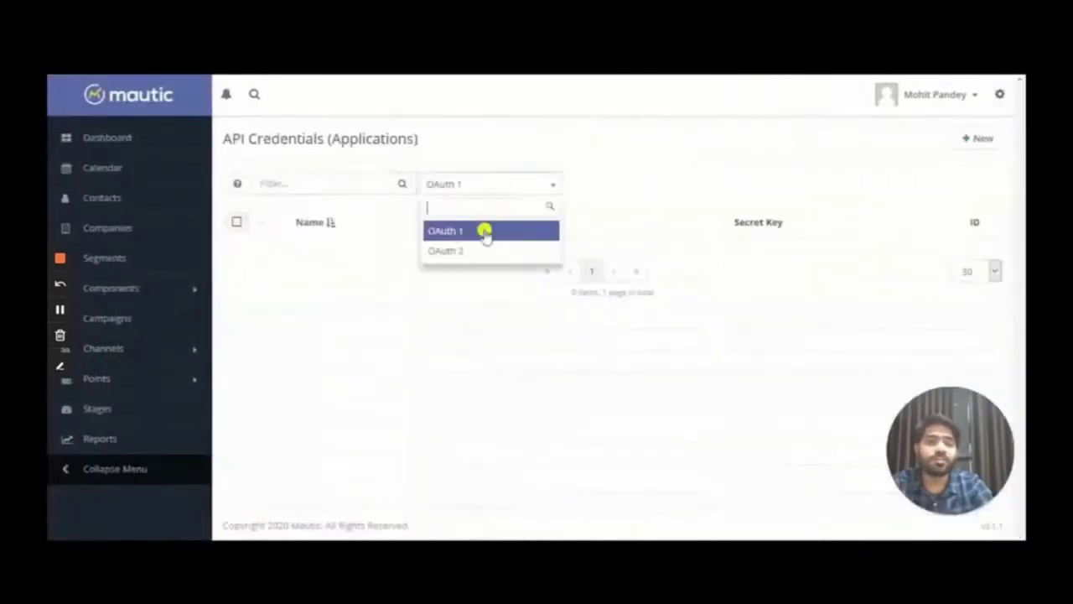
click(477, 249)
click(964, 140)
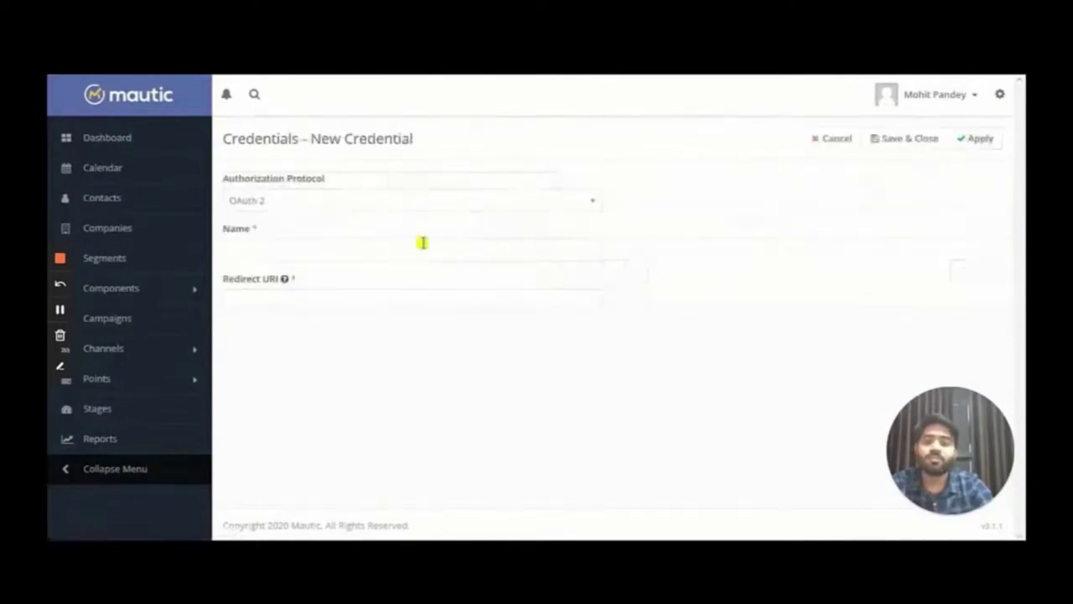
click(266, 245)
click(268, 265)
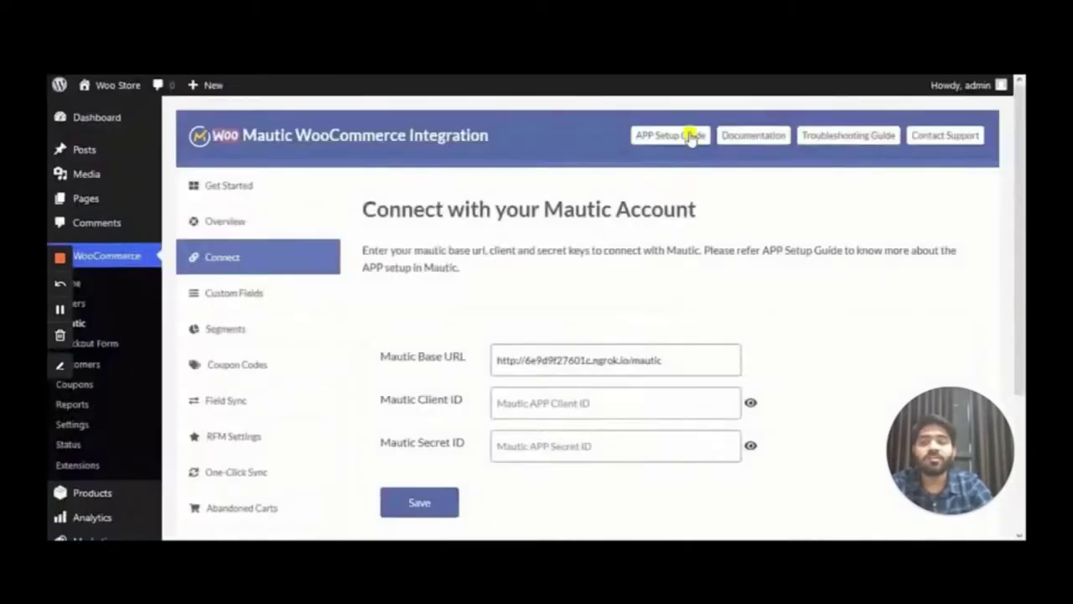
Paste the store's redirect URI from the setup guide and save the credential
click(692, 139)
scroll(546, 278, down, 15)
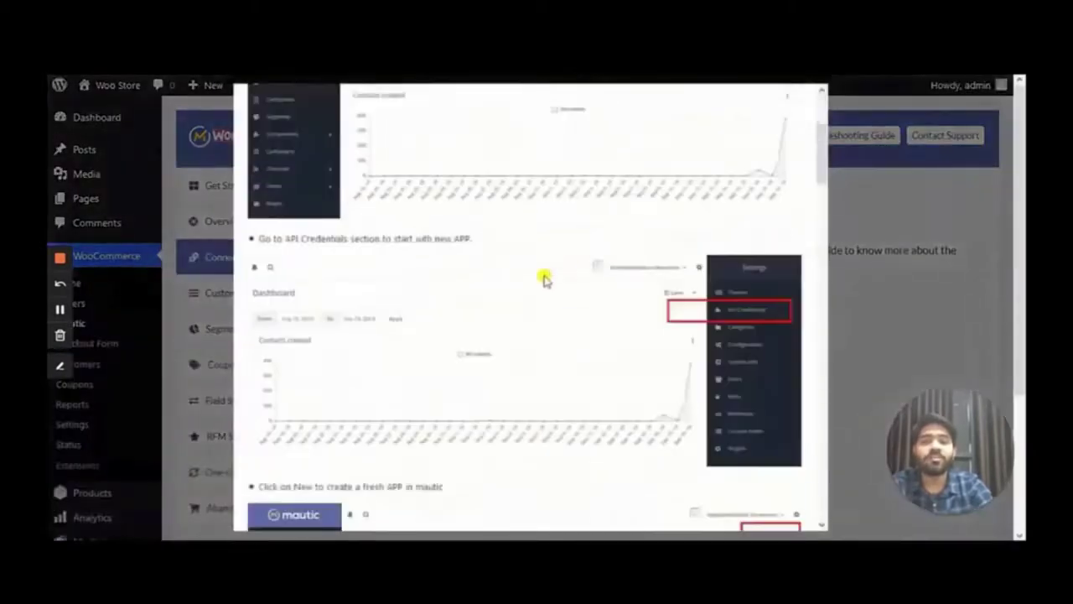
scroll(408, 254, up, 10)
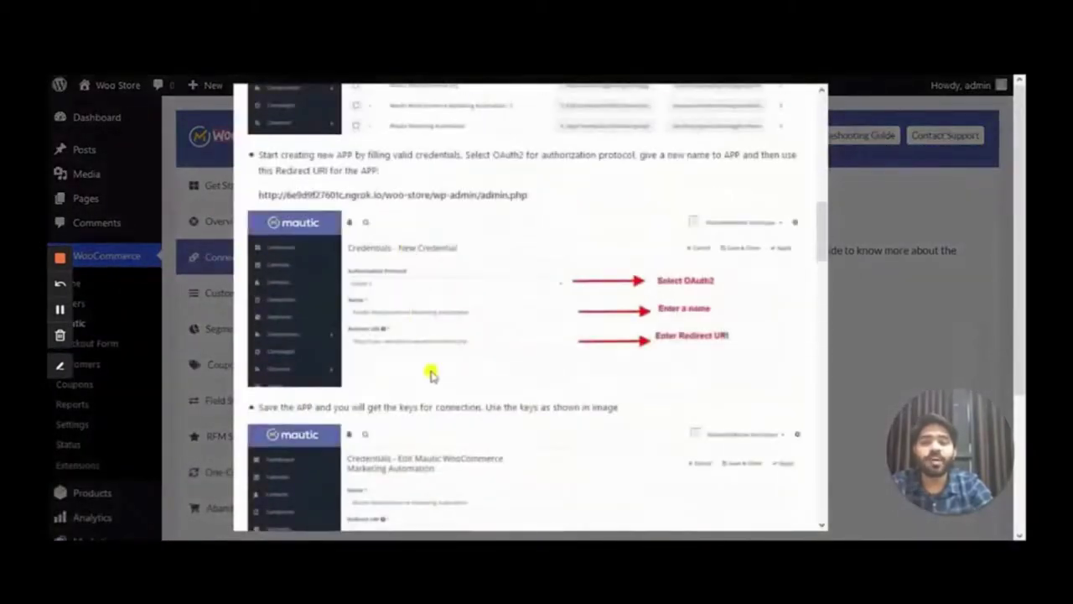
drag(545, 417, 257, 418)
key(ctrl+c)
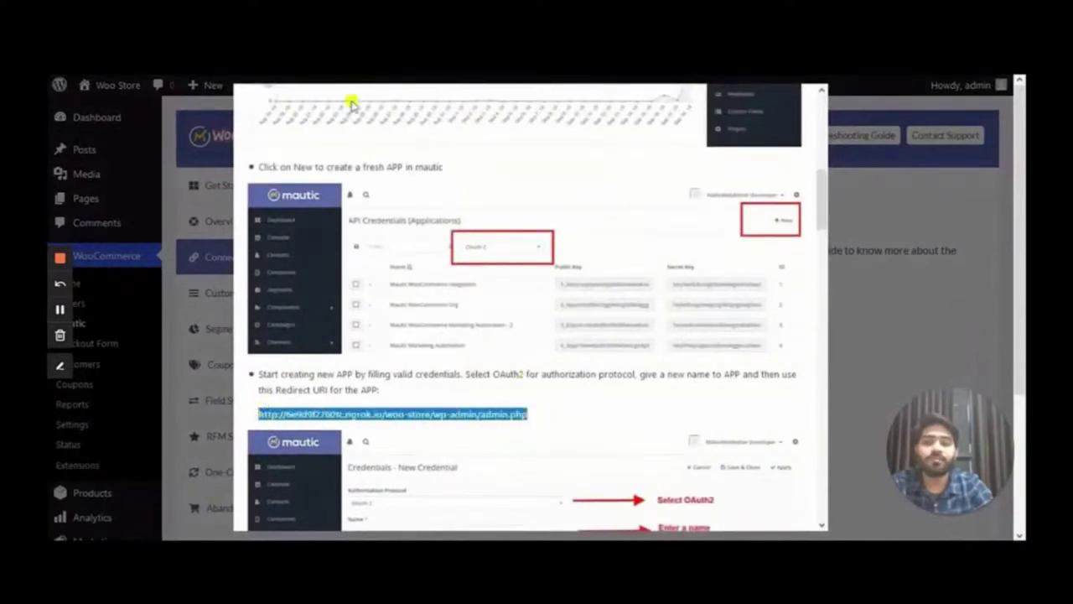
key(ctrl+Tab)
key(ctrl+v)
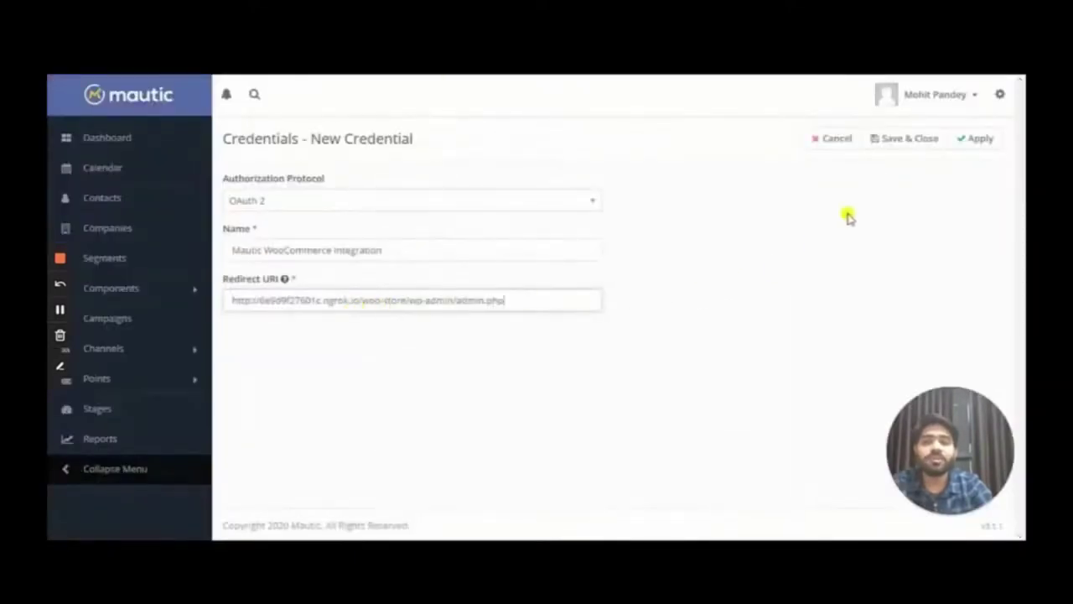
click(910, 137)
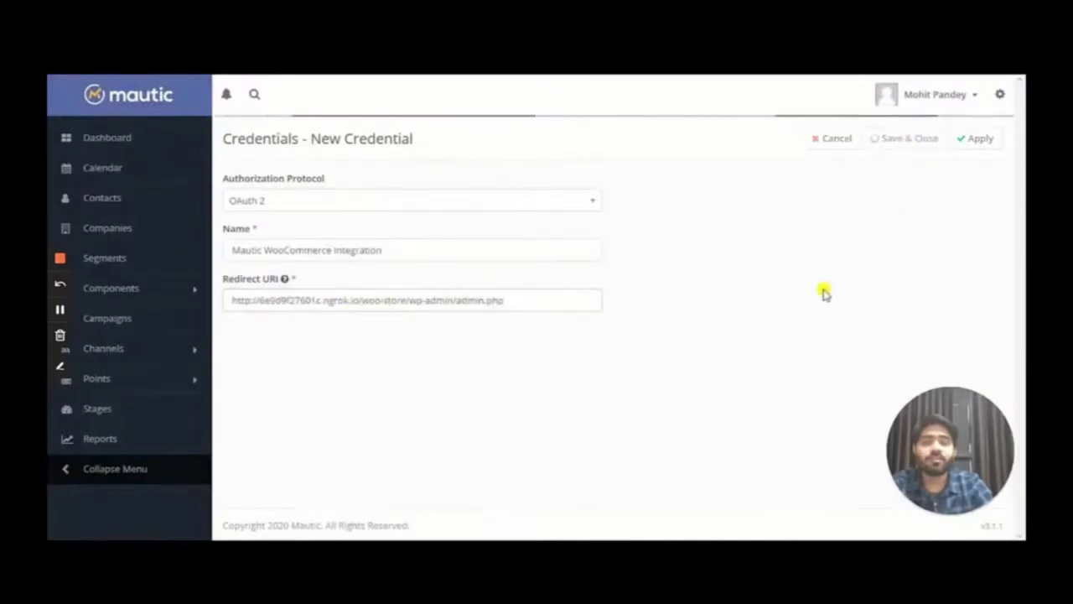
Copy the new credential's Public Key and return to the store admin
double_click(692, 255)
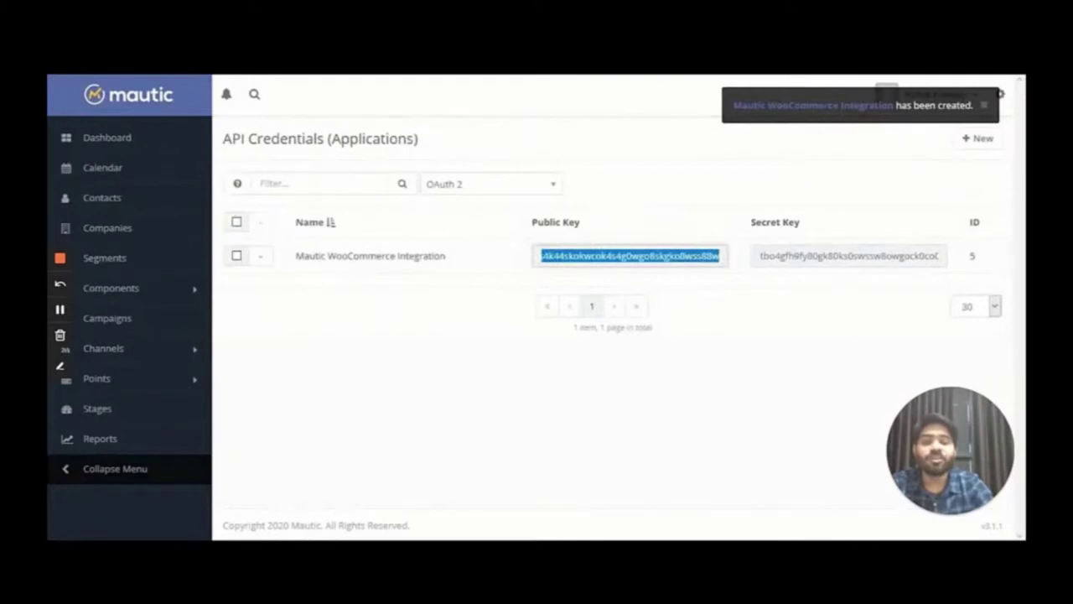
key(alt+Tab)
scroll(766, 134, up, 10)
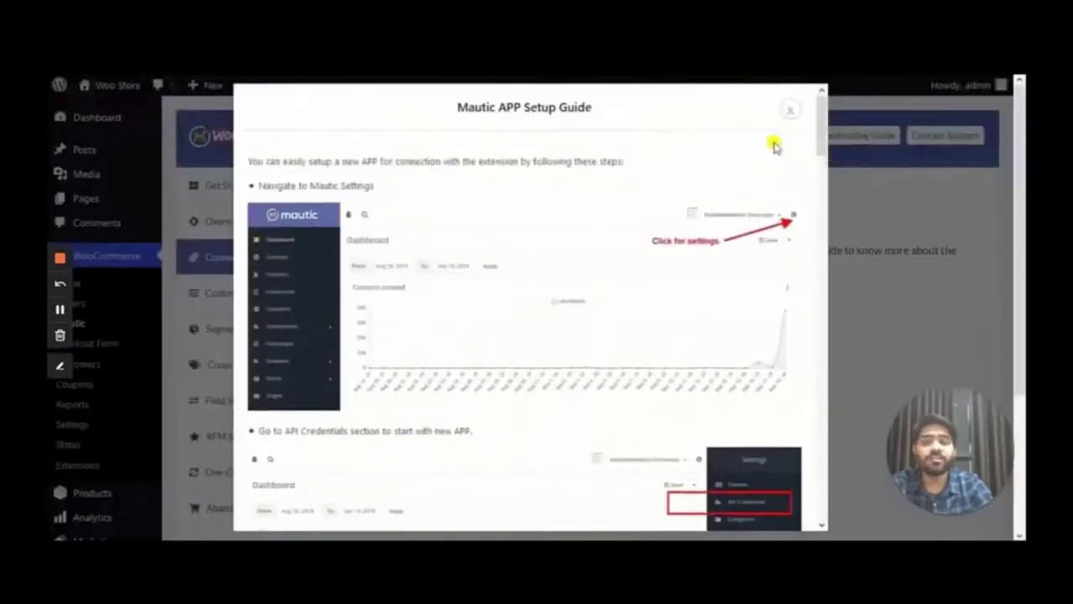
Paste the Public Key as Mautic Client ID and the Secret Key as Secret ID
click(789, 110)
click(555, 403)
key(ctrl+v)
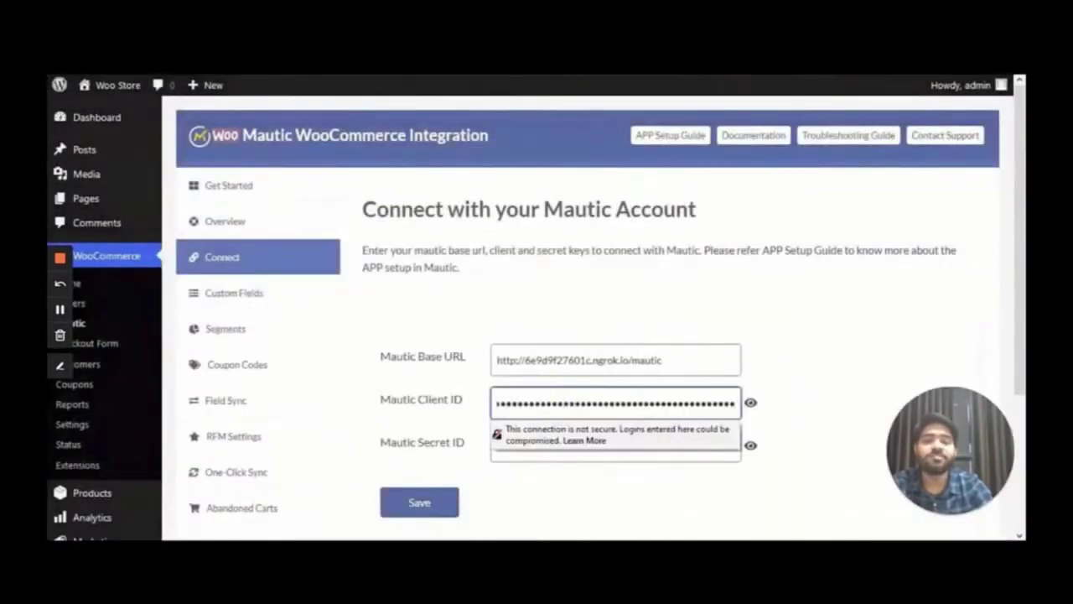
key(alt+Tab)
double_click(828, 260)
key(alt+Tab)
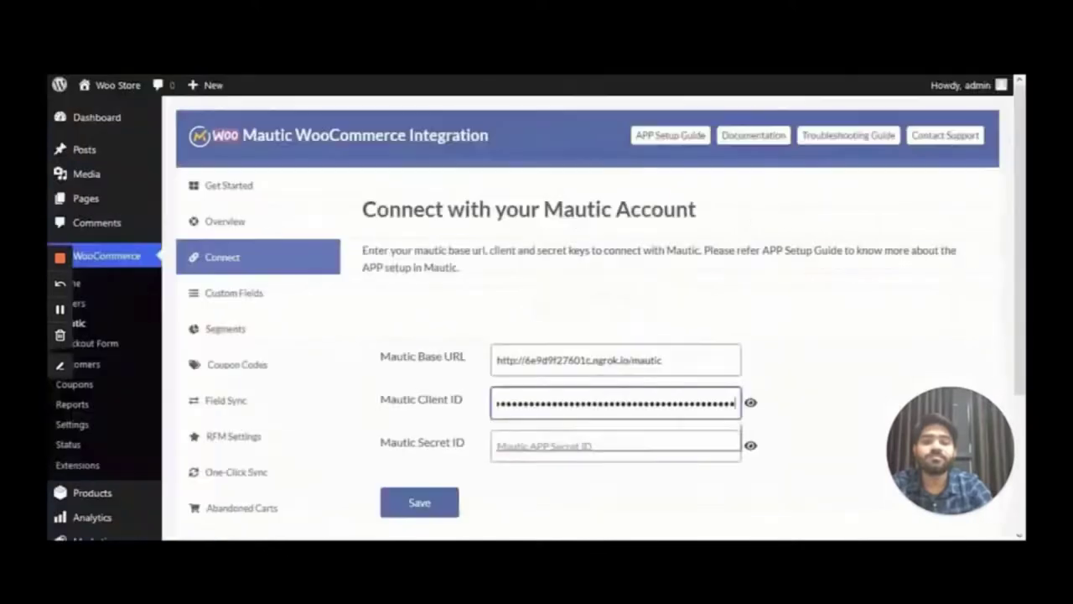
click(681, 453)
key(ctrl+v)
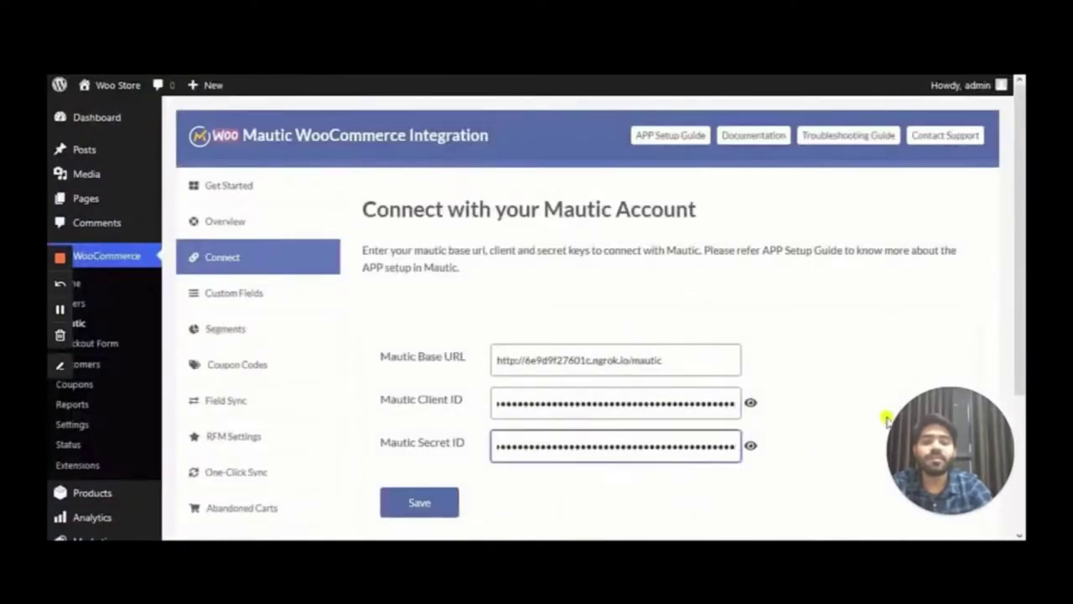
Save the connection details and authorize the plugin, accepting access in Mautic
click(453, 500)
click(425, 188)
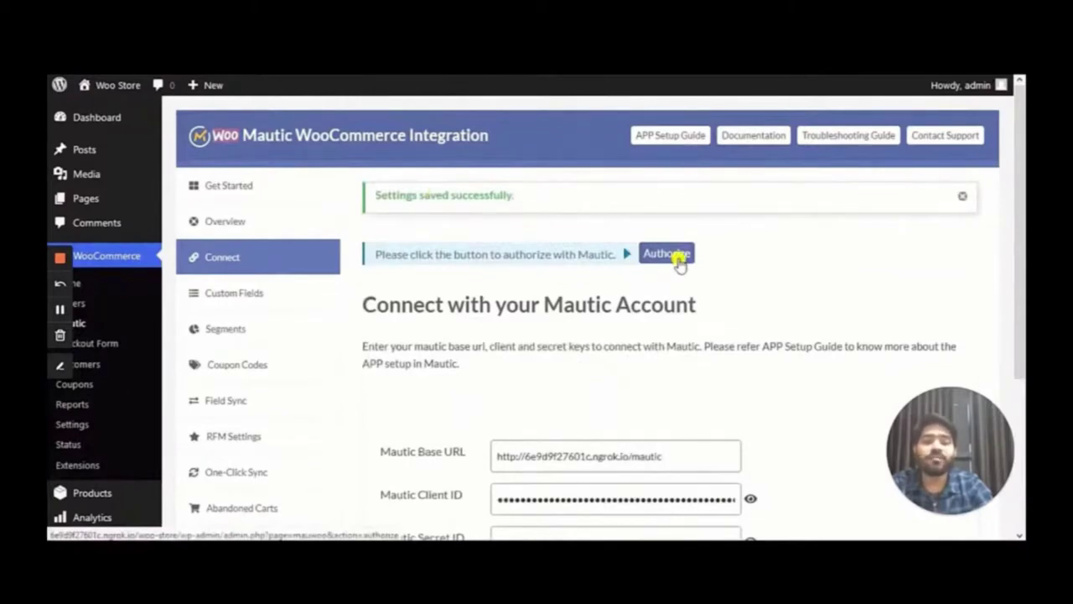
click(677, 258)
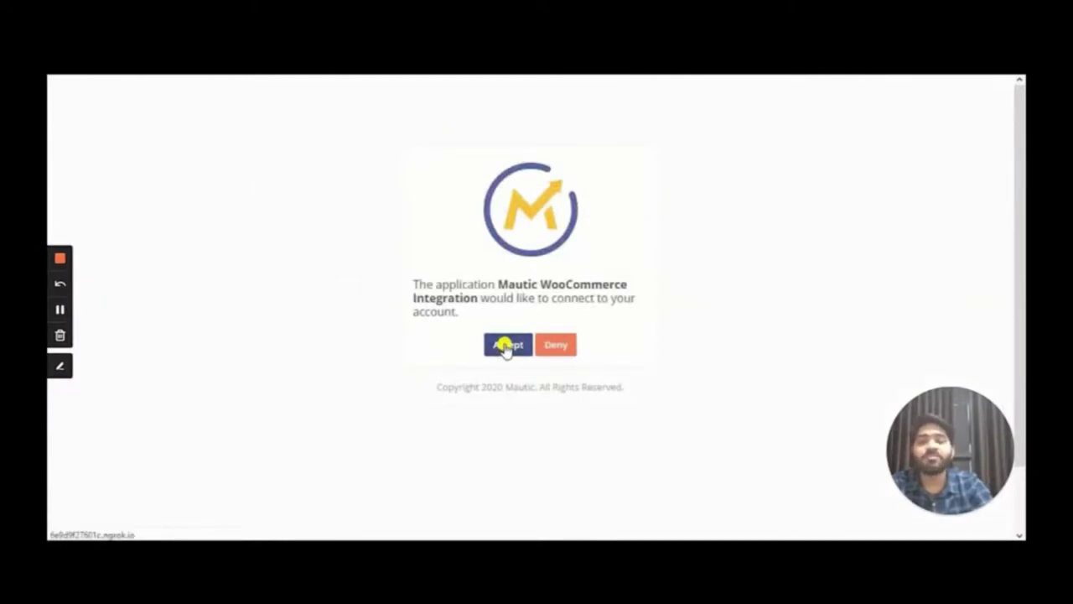
click(506, 345)
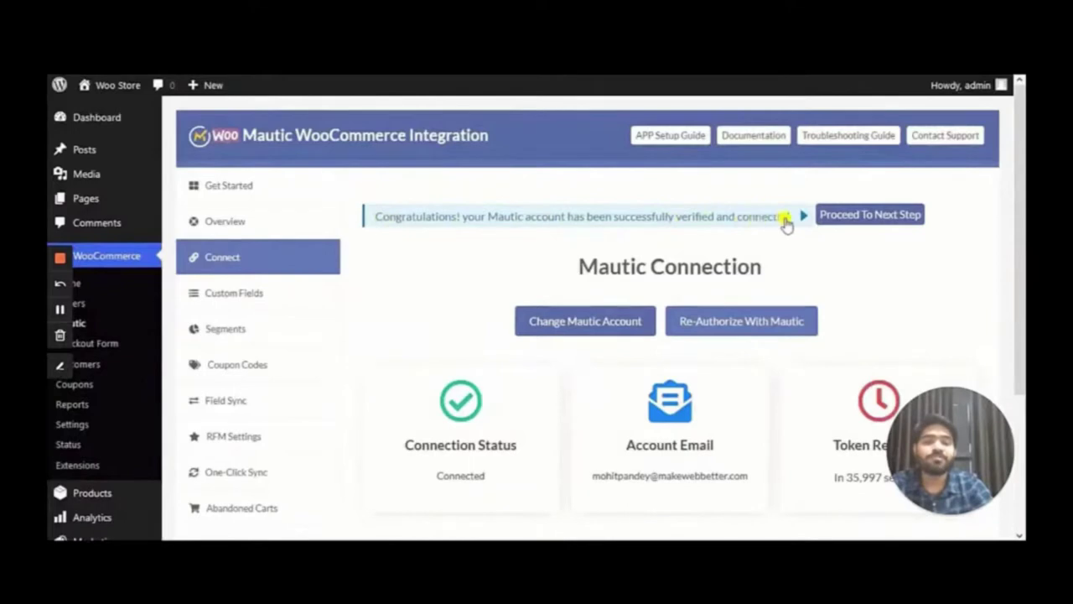
Advance to the Mautic Custom Fields setup step and review the field list
click(894, 216)
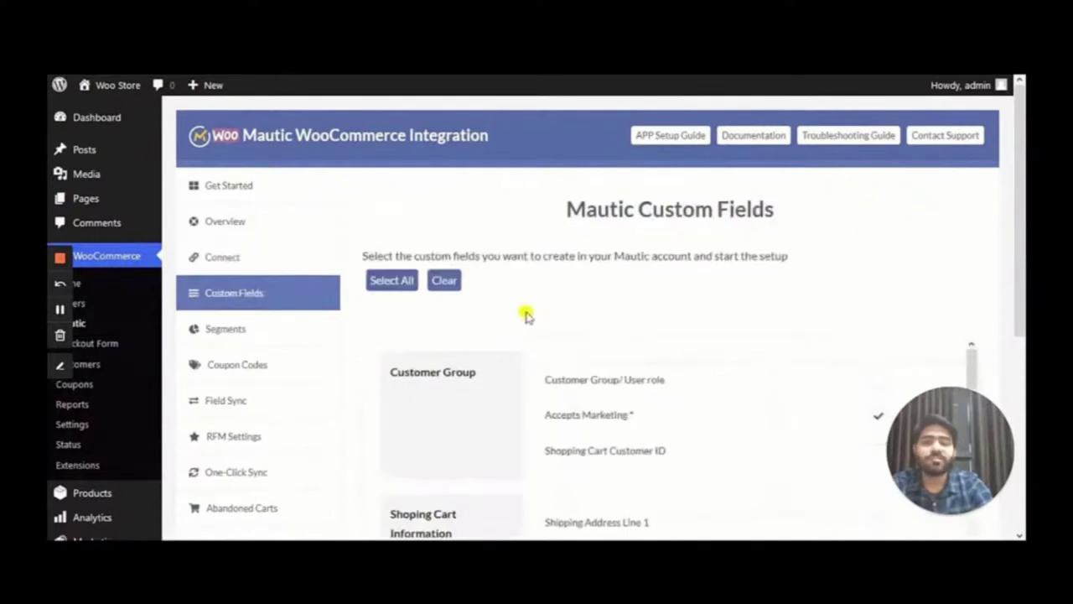
scroll(620, 306, down, 3)
scroll(620, 305, up, 3)
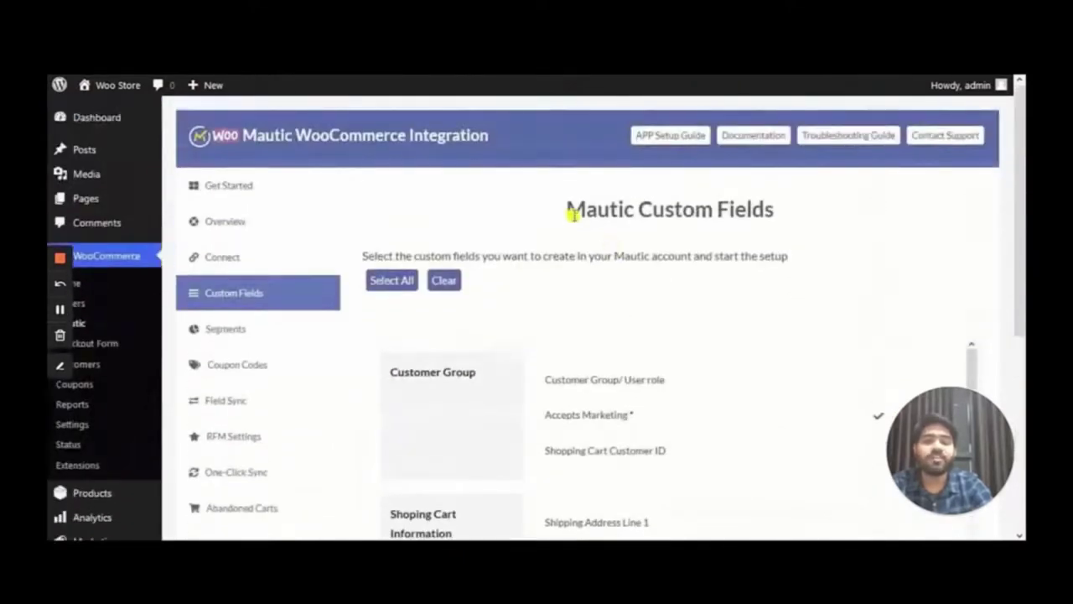
drag(570, 210, 786, 210)
click(822, 211)
scroll(610, 359, down, 3)
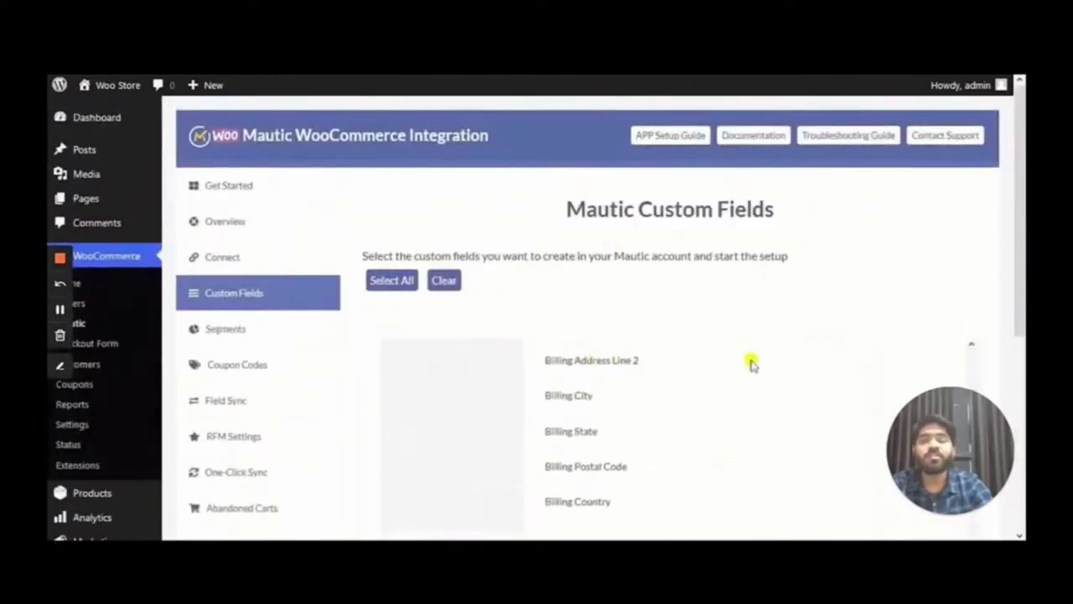
scroll(754, 369, up, 5)
scroll(556, 426, down, 5)
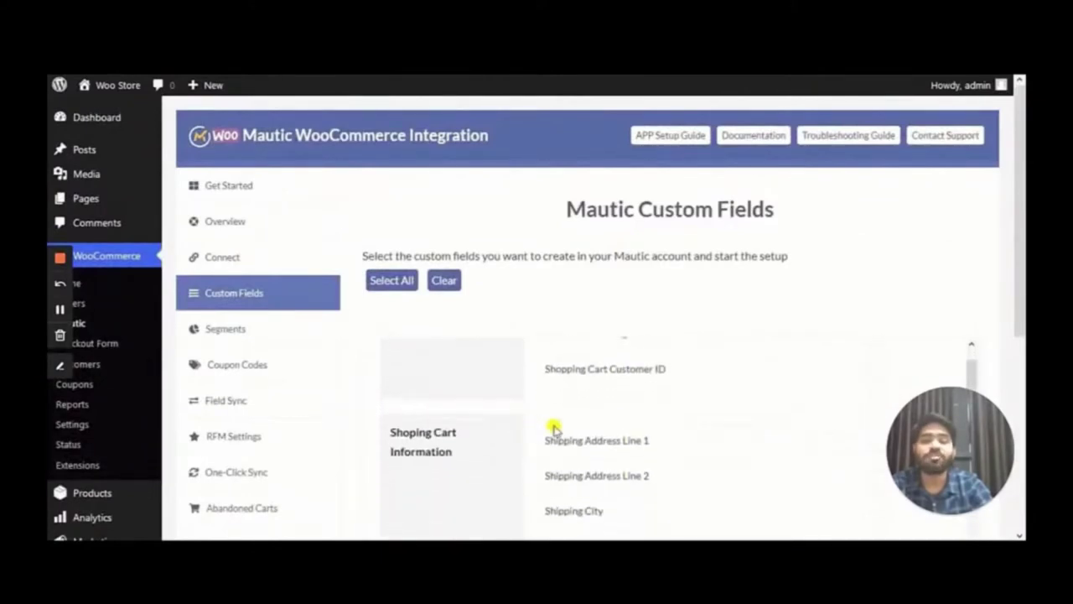
scroll(573, 425, down, 8)
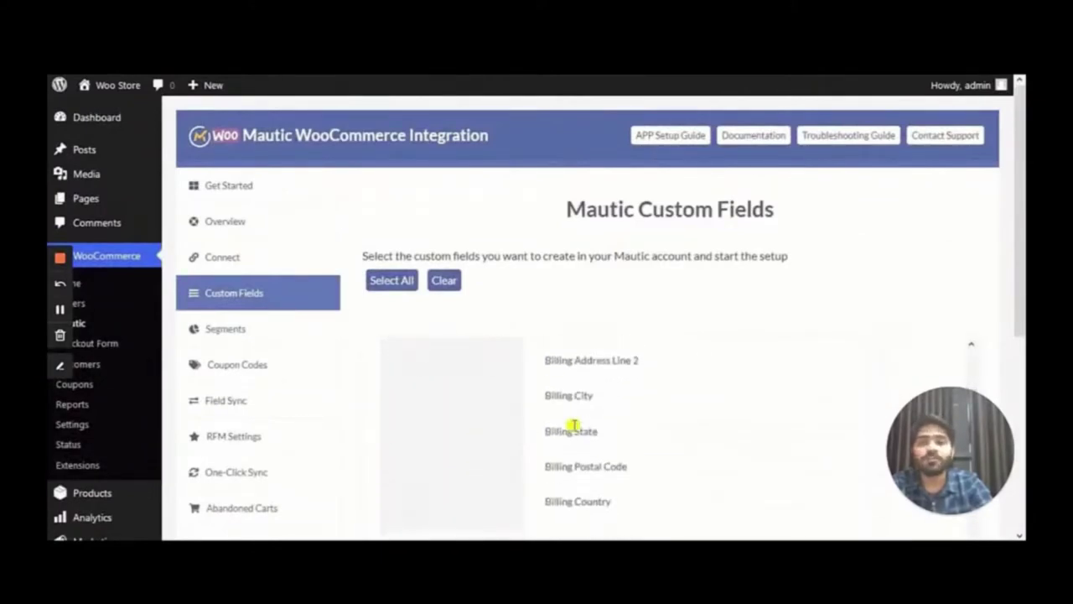
scroll(994, 347, down, 3)
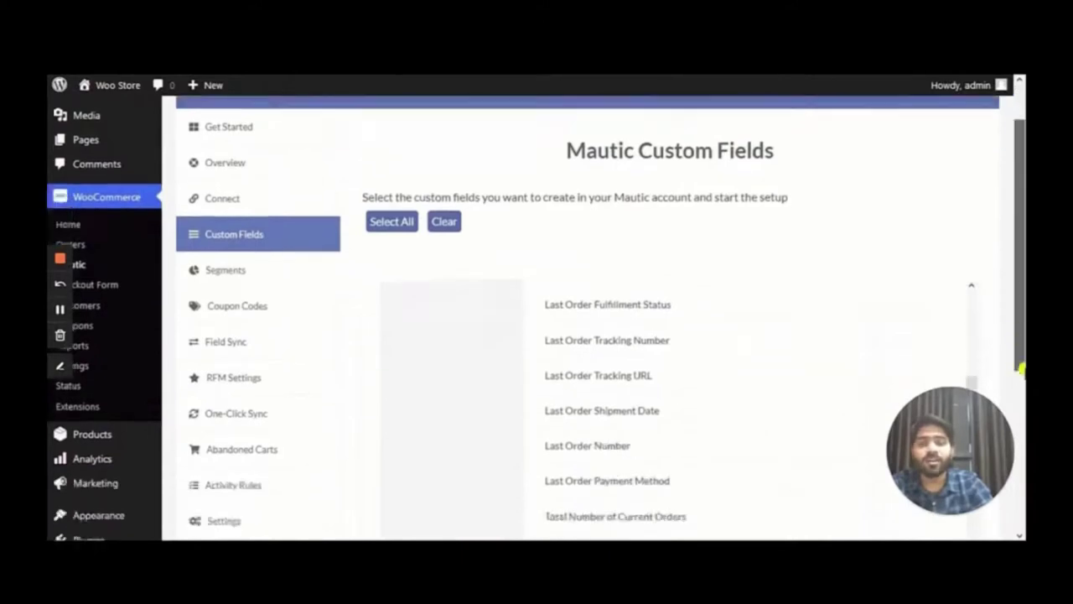
scroll(438, 354, down, 6)
scroll(549, 338, down, 10)
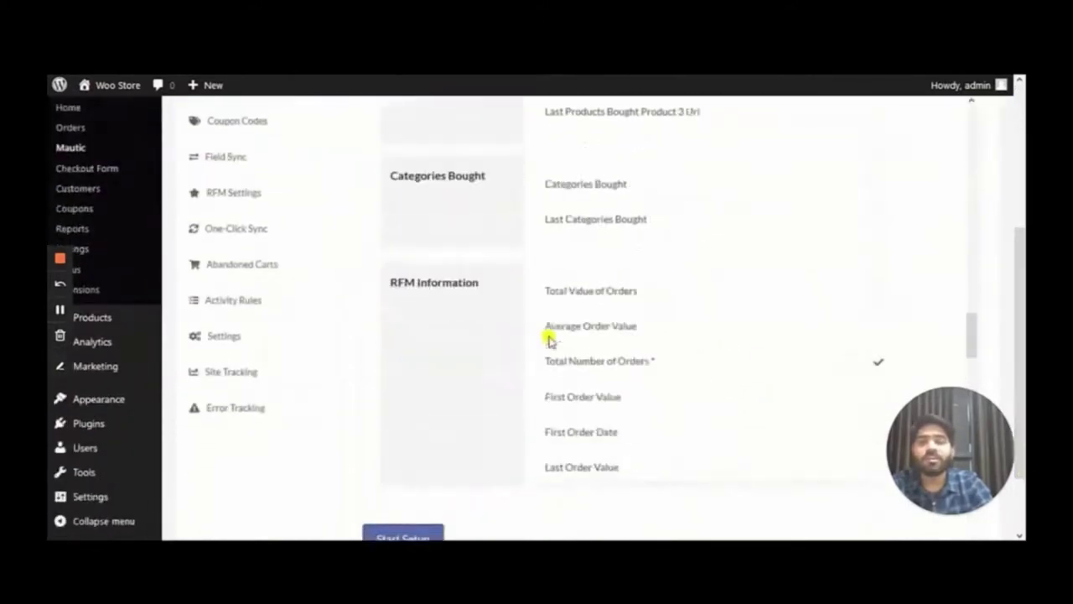
scroll(549, 336, up, 5)
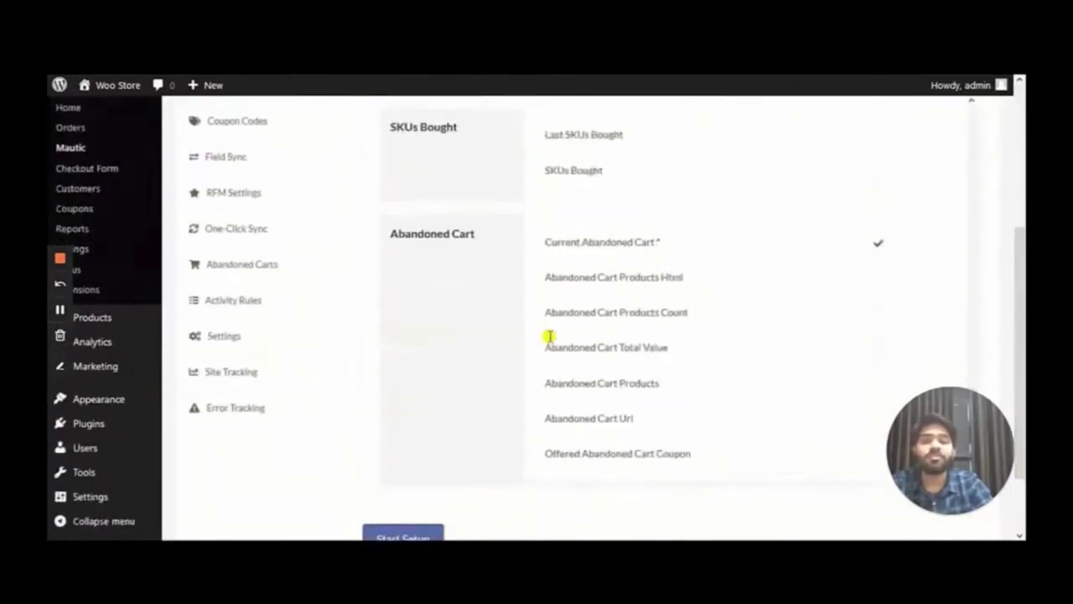
scroll(578, 354, down, 2)
Tick Abandoned Cart Products Html, Count, Total Value, Products, Url and Offered Coupon fields
click(881, 295)
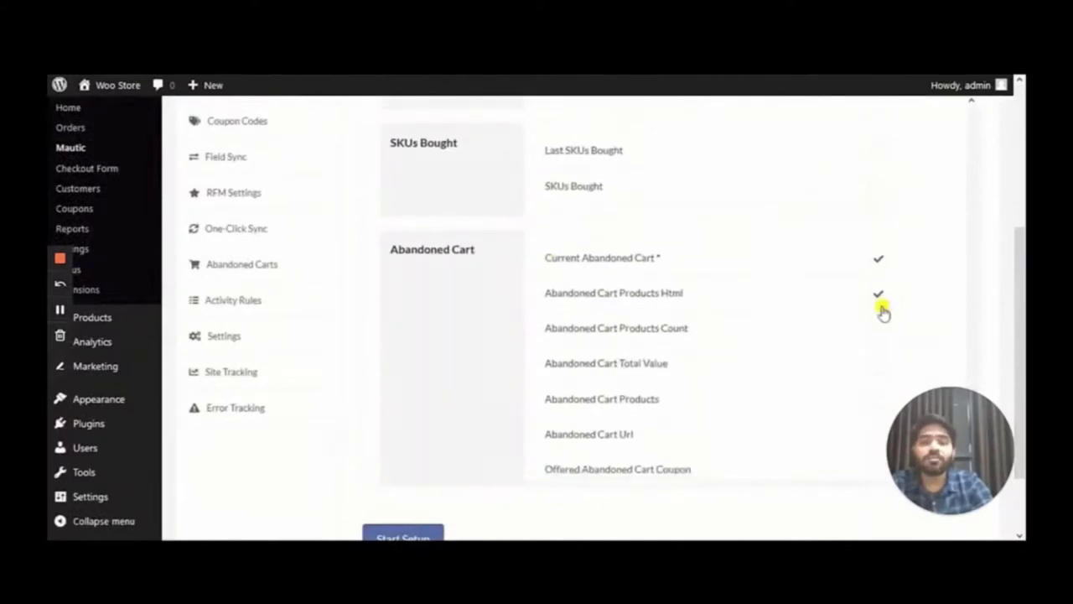
click(880, 330)
click(878, 365)
click(877, 400)
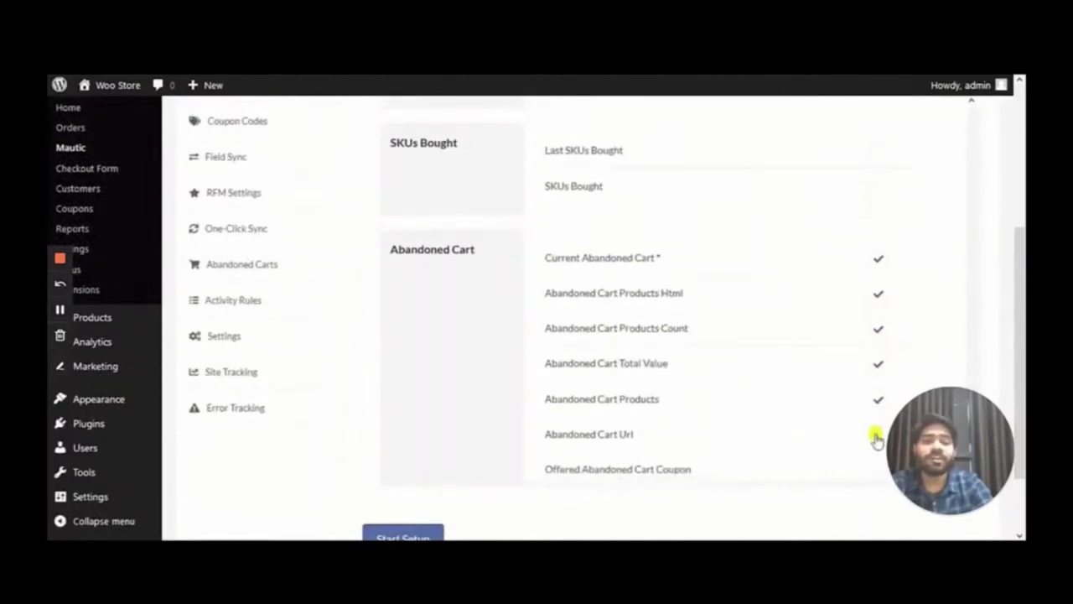
click(877, 433)
scroll(876, 436, down, 2)
click(879, 395)
scroll(673, 345, up, 5)
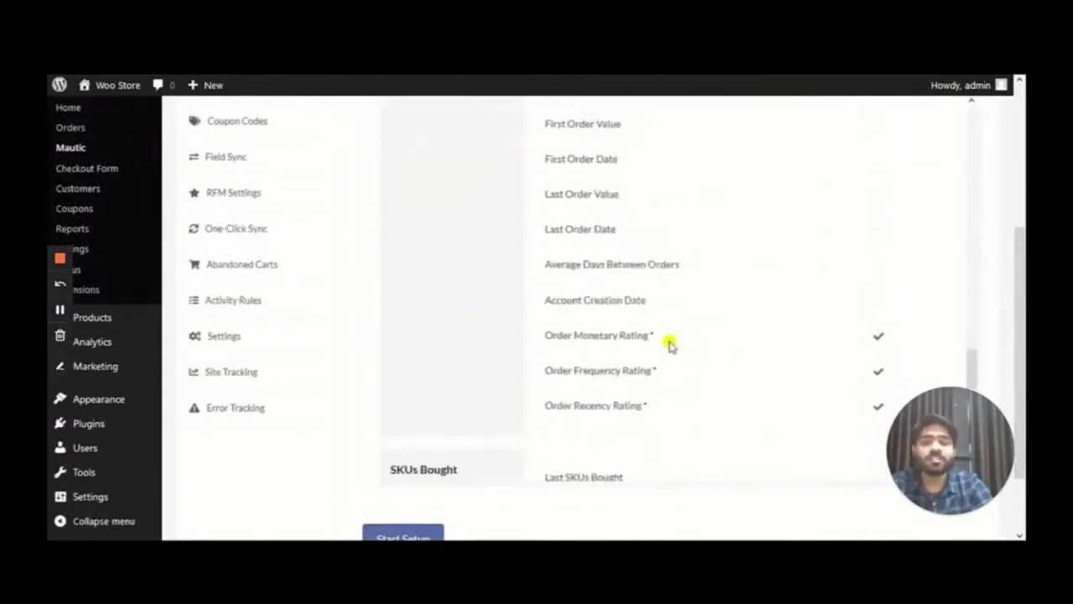
scroll(672, 339, up, 4)
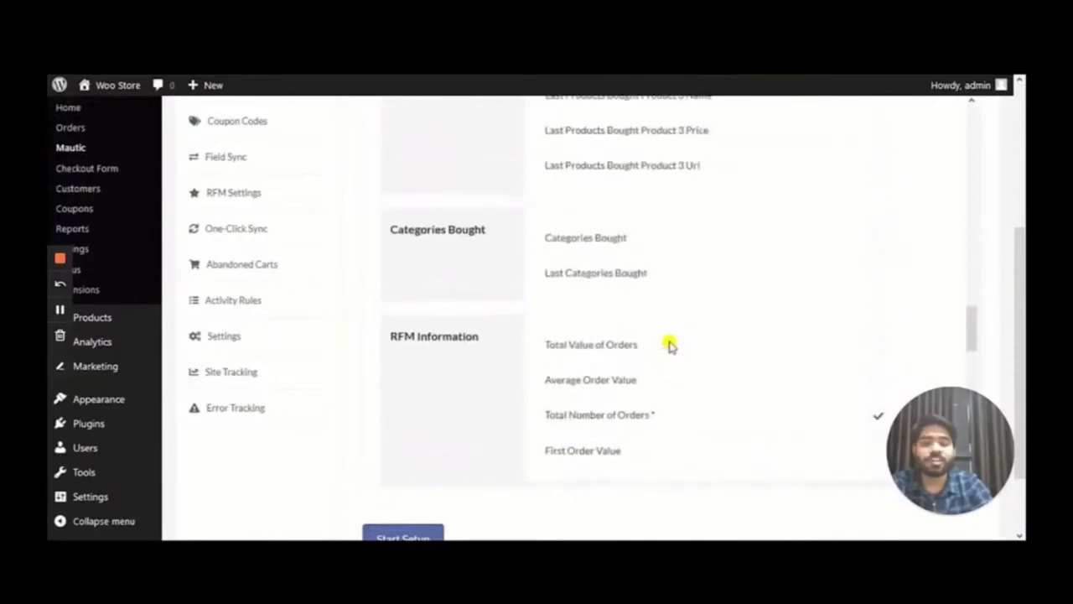
Tick Categories Bought and Products Bought, then start the custom fields setup
click(875, 241)
scroll(701, 307, up, 6)
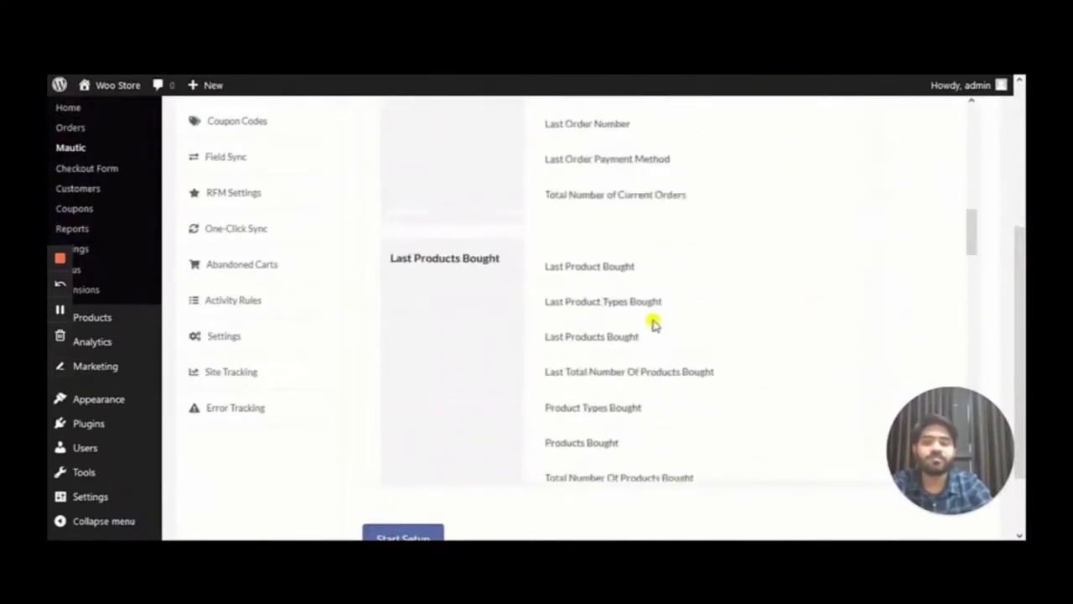
click(878, 445)
scroll(703, 354, up, 5)
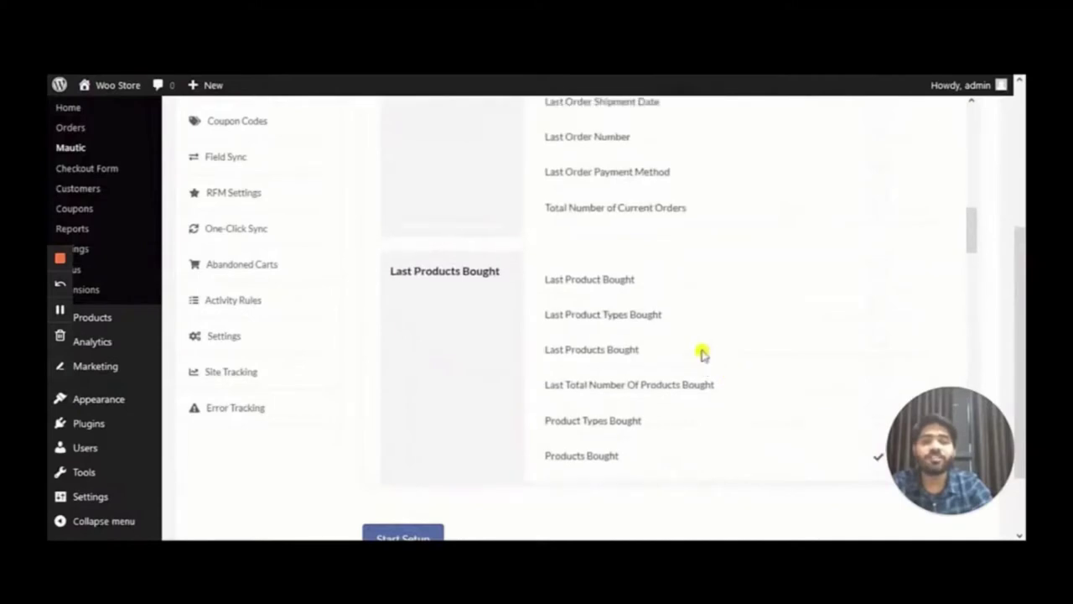
scroll(703, 354, up, 6)
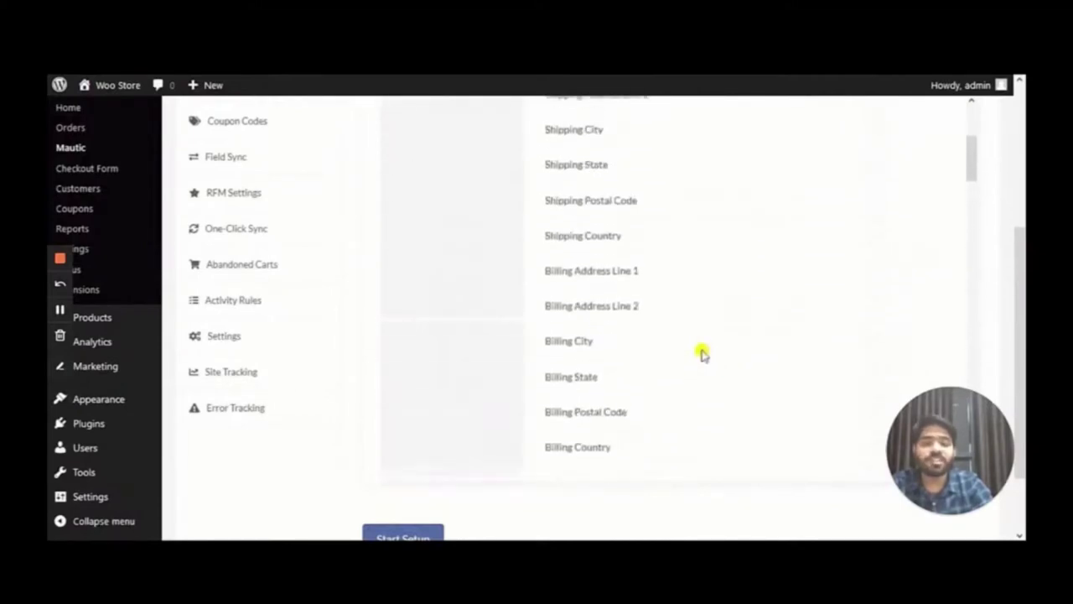
scroll(702, 354, down, 1)
scroll(702, 354, up, 1)
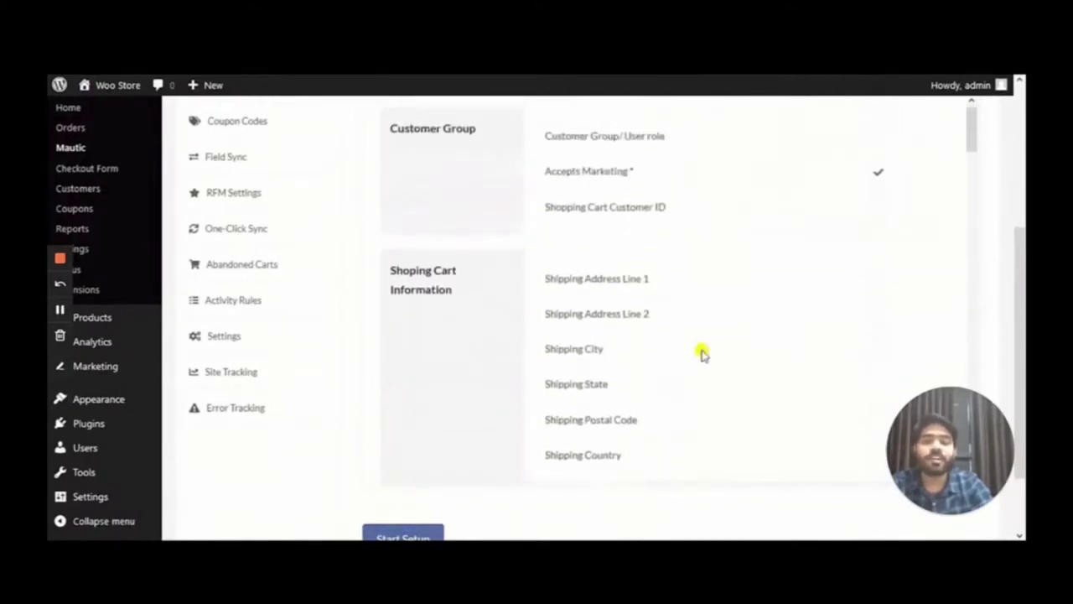
scroll(702, 353, down, 15)
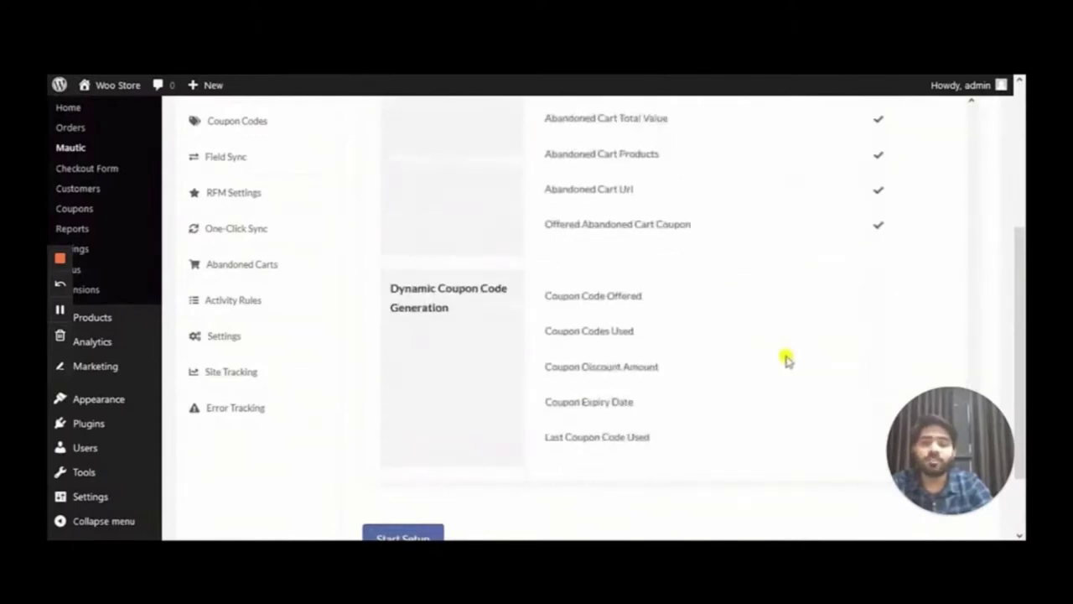
scroll(1017, 377, down, 2)
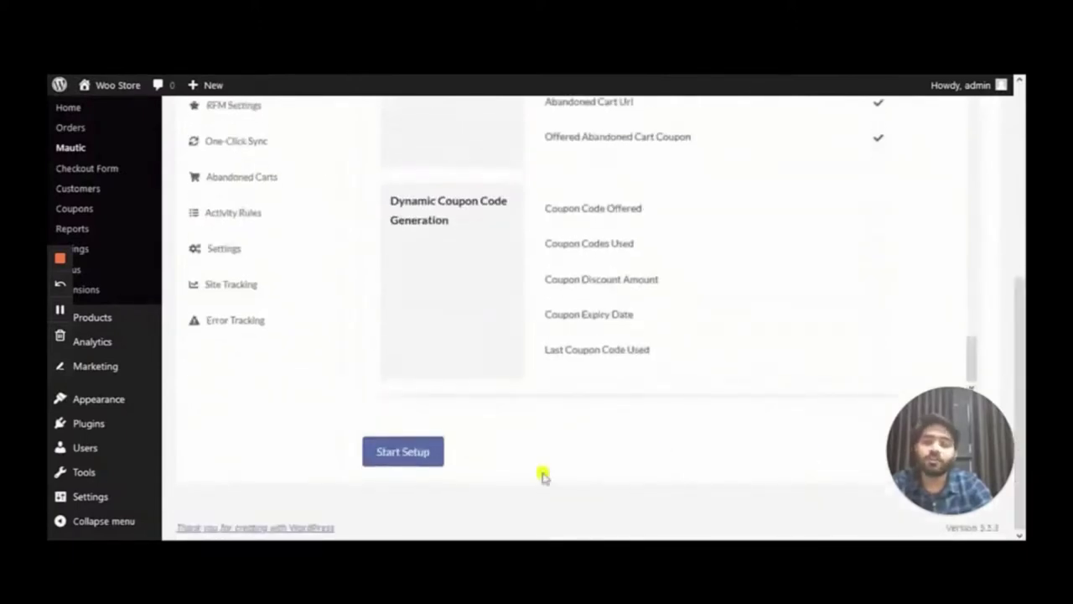
click(402, 452)
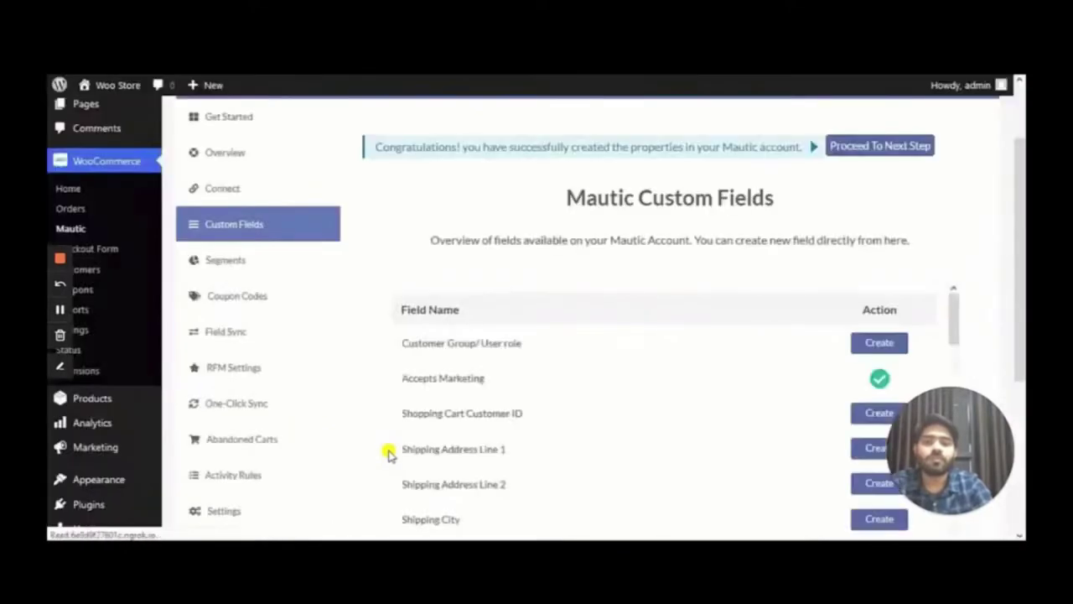
Proceed from the custom fields success message to the Mautic Segments step
scroll(388, 453, down, 1)
scroll(602, 226, up, 2)
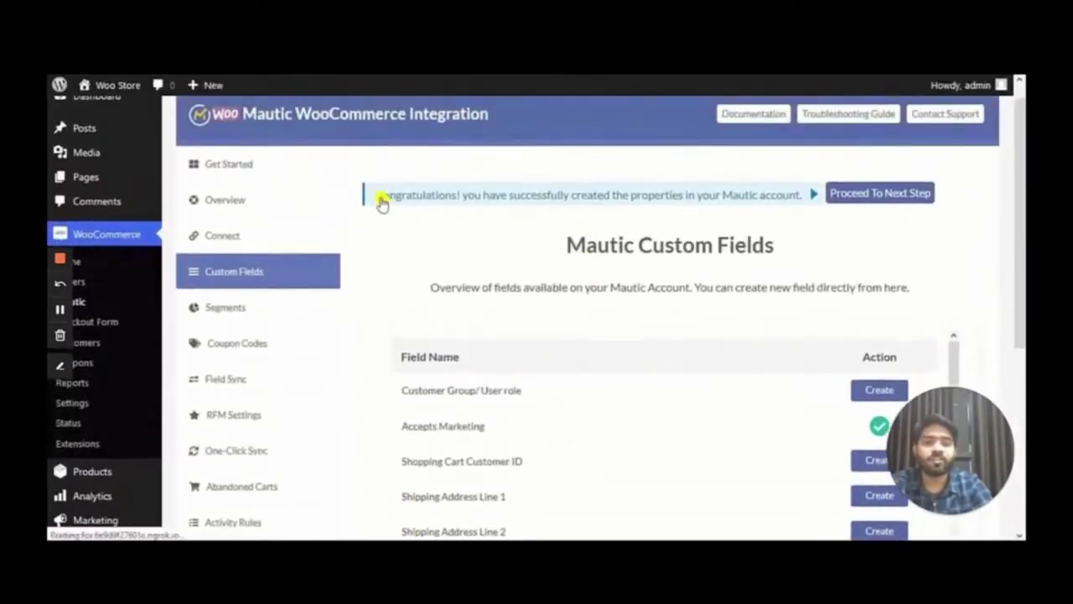
drag(378, 199, 797, 217)
click(800, 219)
click(893, 192)
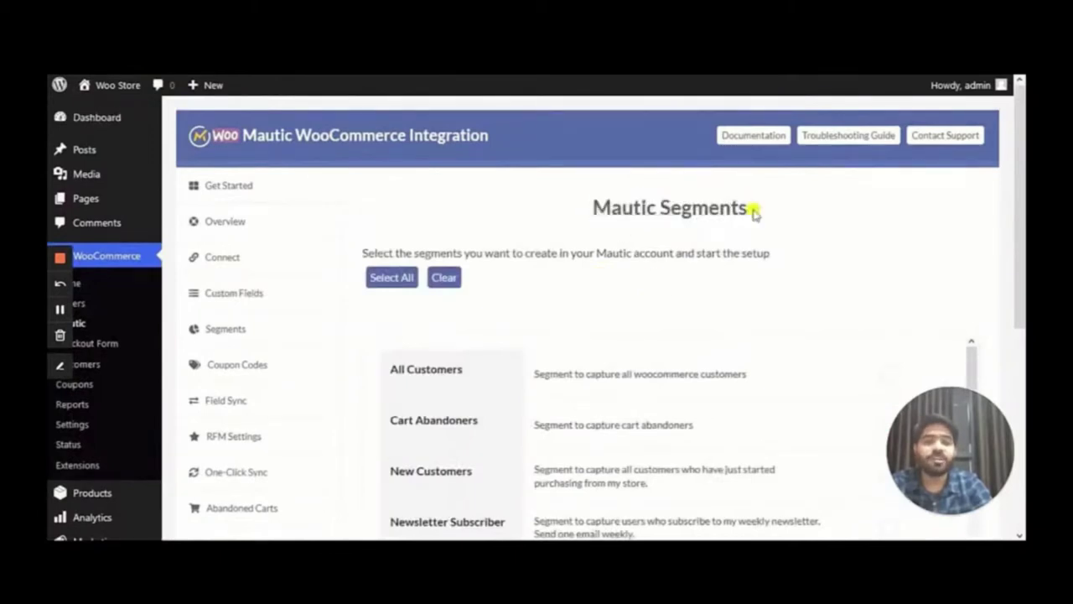
Review the segment list and create the Cart Abandoners segment
scroll(673, 296, down, 3)
scroll(428, 261, down, 10)
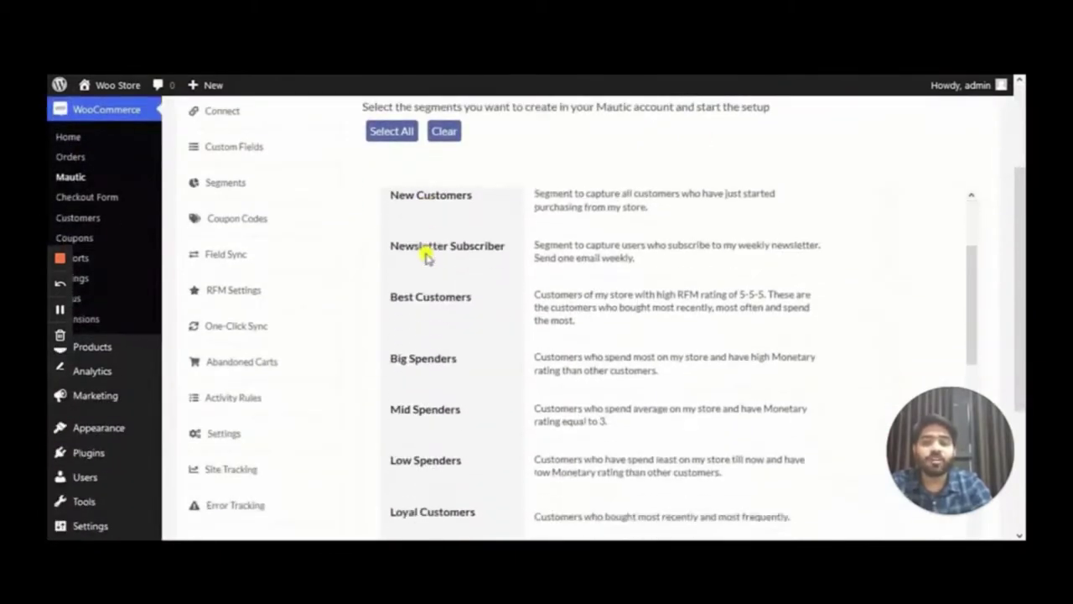
scroll(436, 285, up, 12)
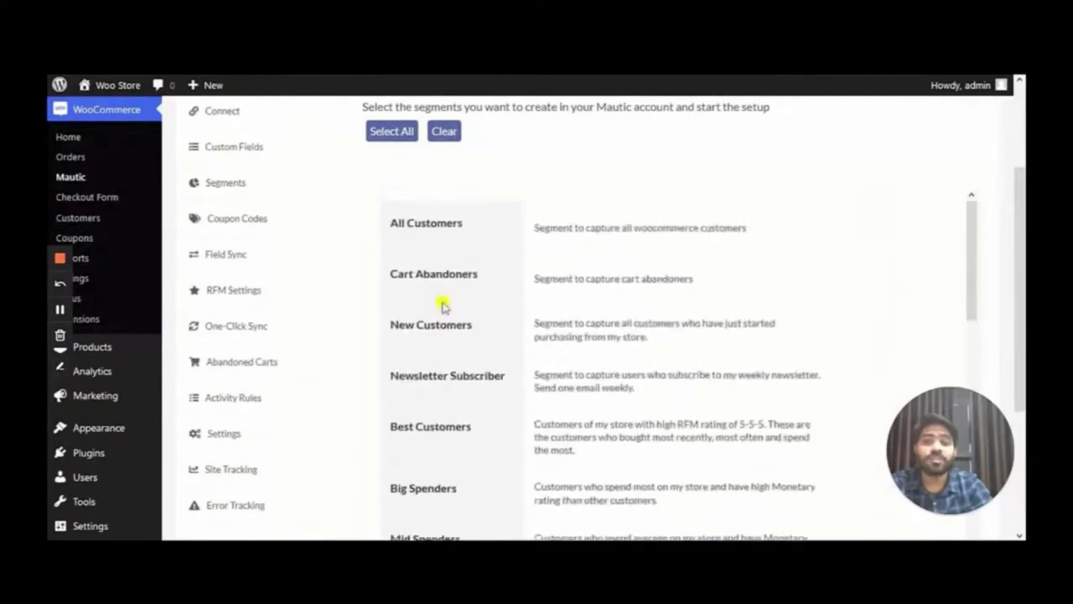
scroll(587, 330, down, 10)
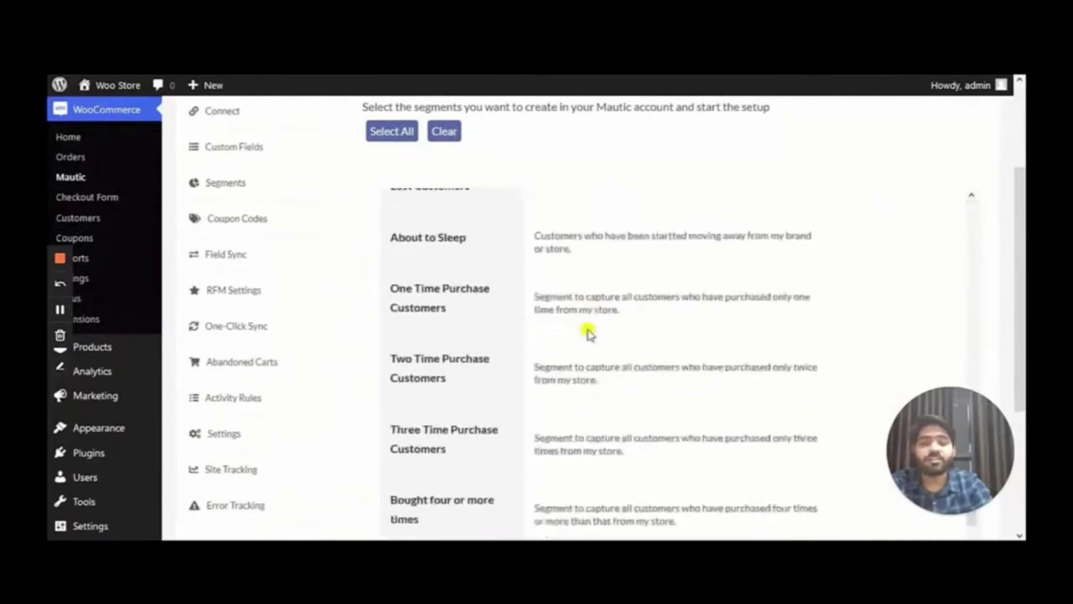
click(441, 431)
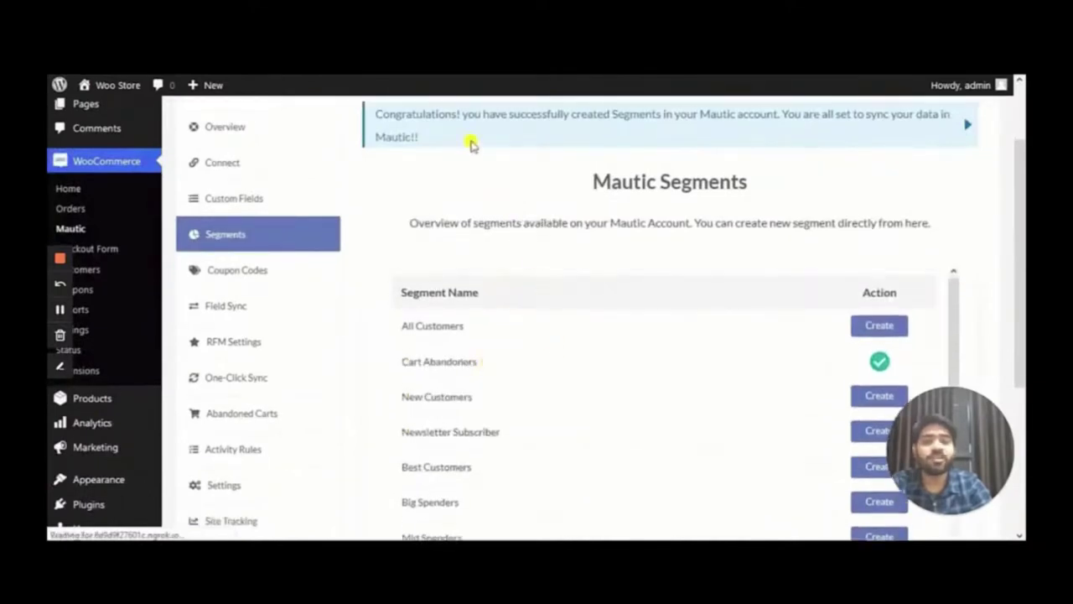
scroll(709, 221, down, 5)
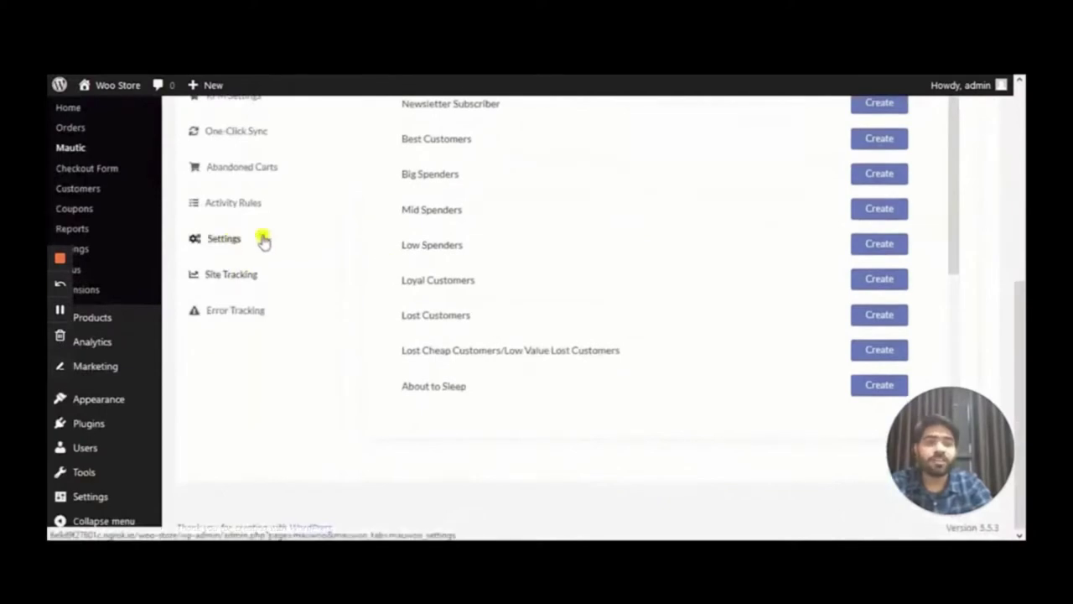
scroll(524, 233, up, 2)
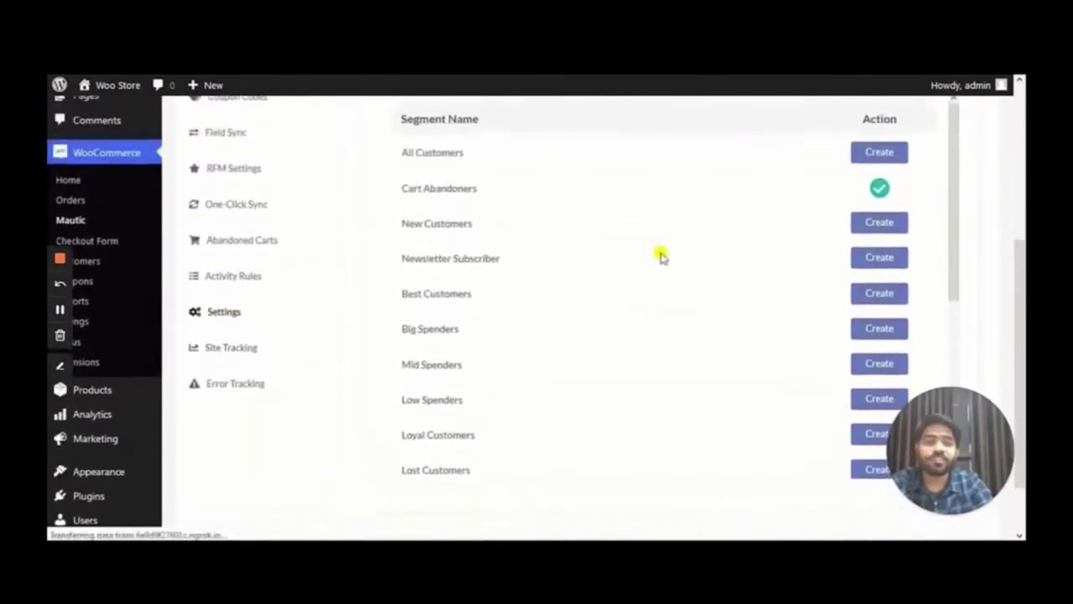
scroll(645, 251, down, 2)
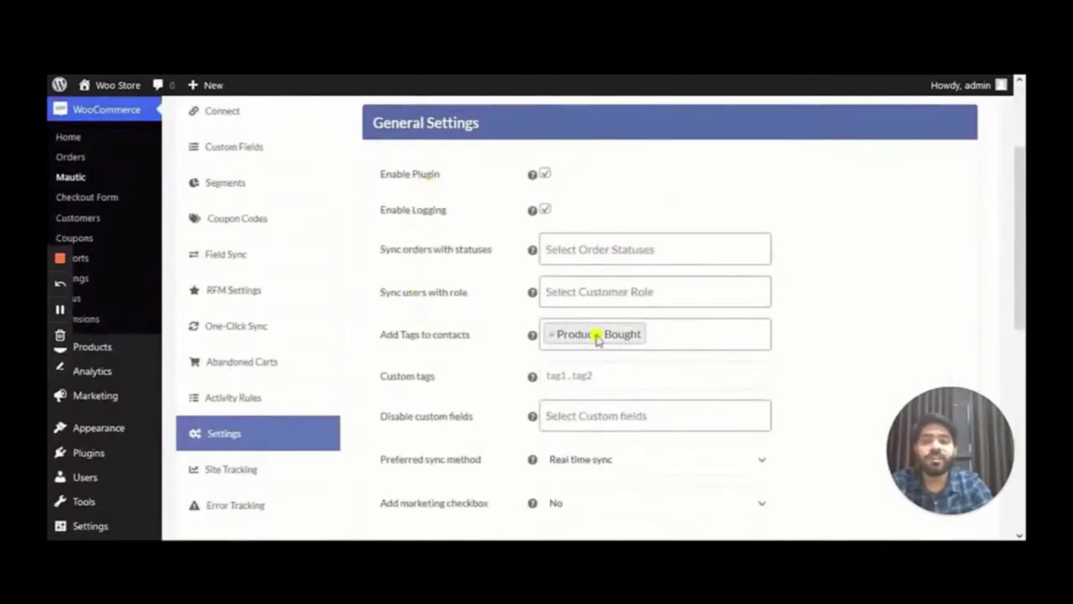
Save general settings with Products Bought tag and Real time sync, then go to Connect
scroll(683, 343, down, 1)
scroll(684, 343, down, 1)
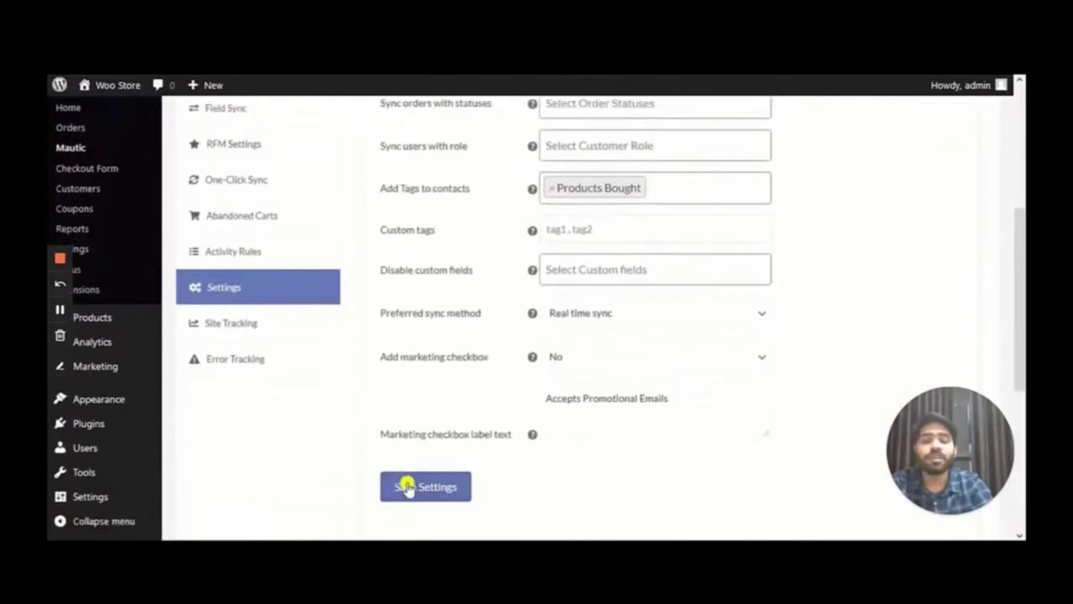
click(433, 493)
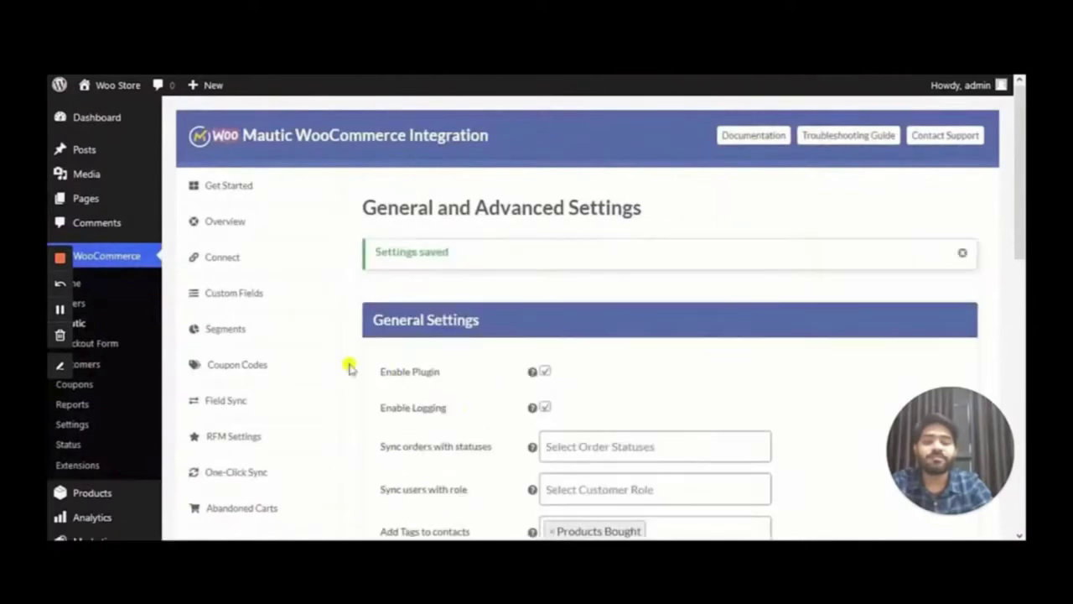
click(256, 257)
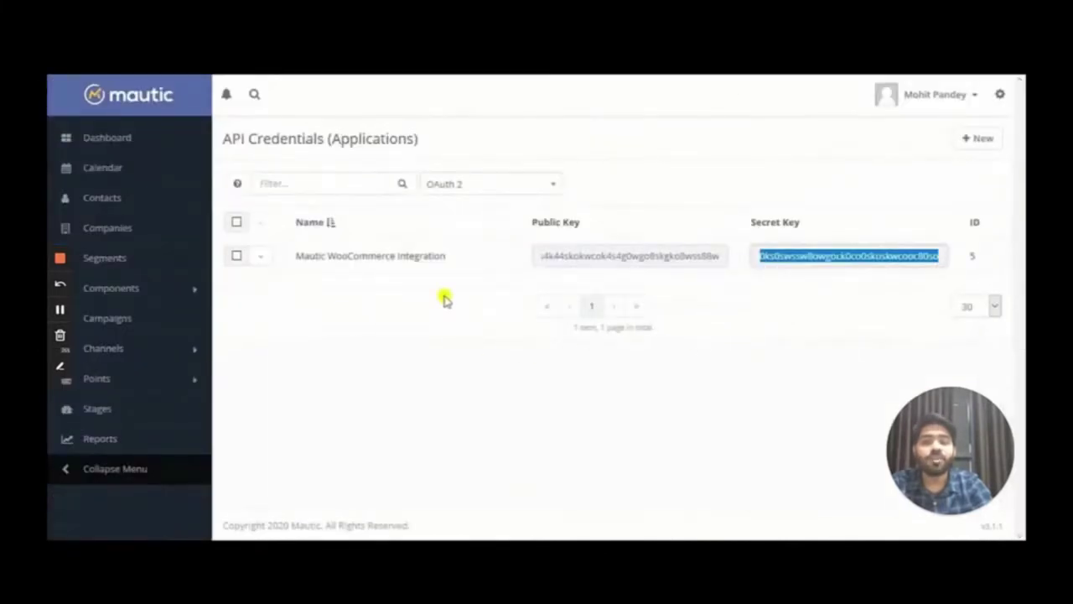
Scroll through the 14 mwb abandoned-cart, order rating and purchase custom fields in Mautic
click(1002, 98)
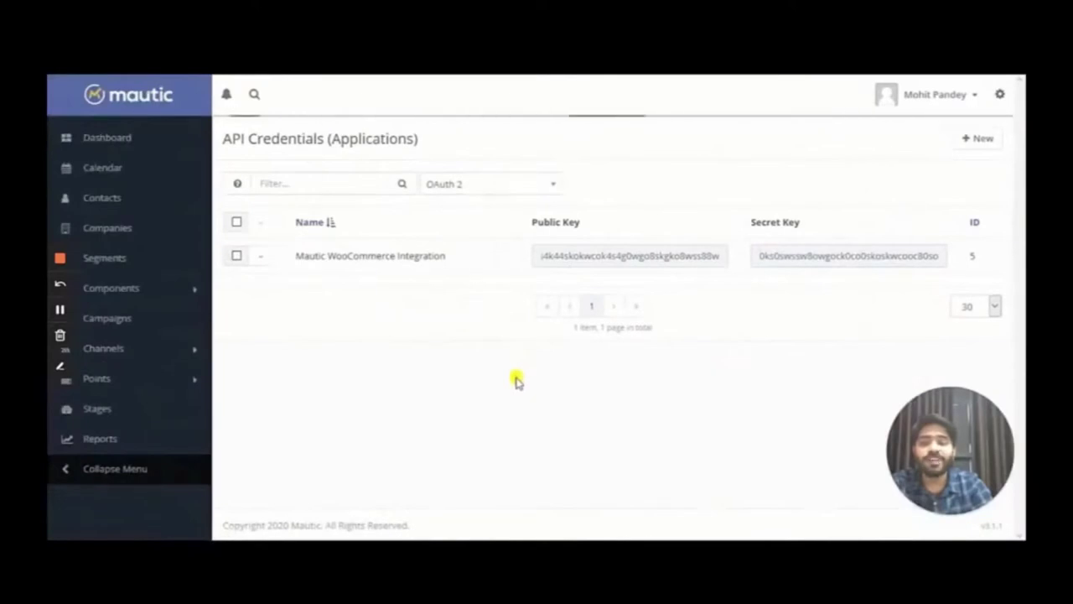
scroll(402, 301, down, 2)
scroll(336, 251, down, 3)
scroll(335, 251, up, 6)
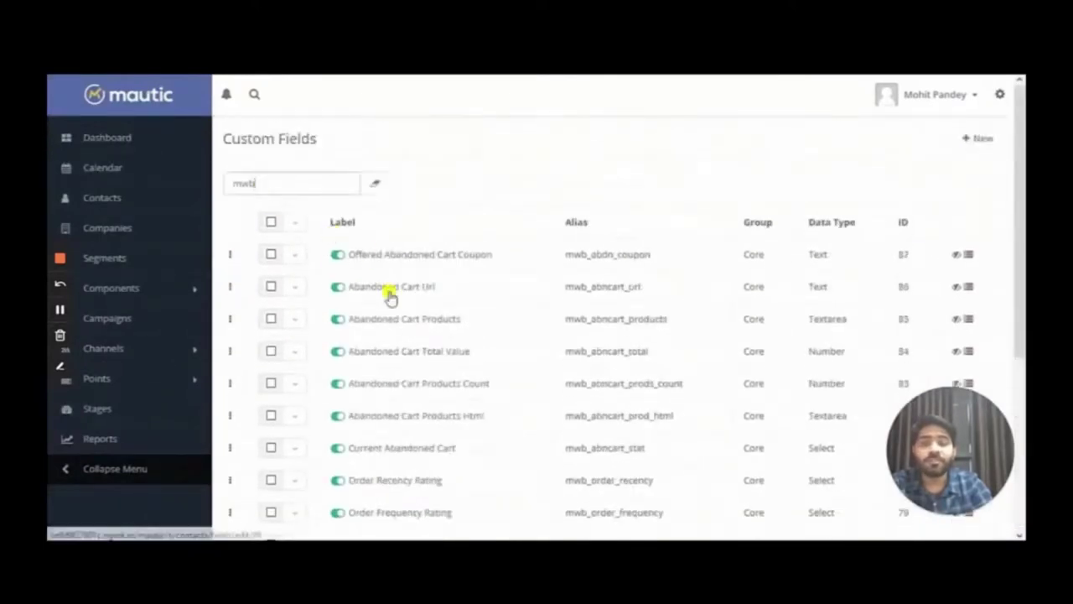
scroll(388, 293, down, 3)
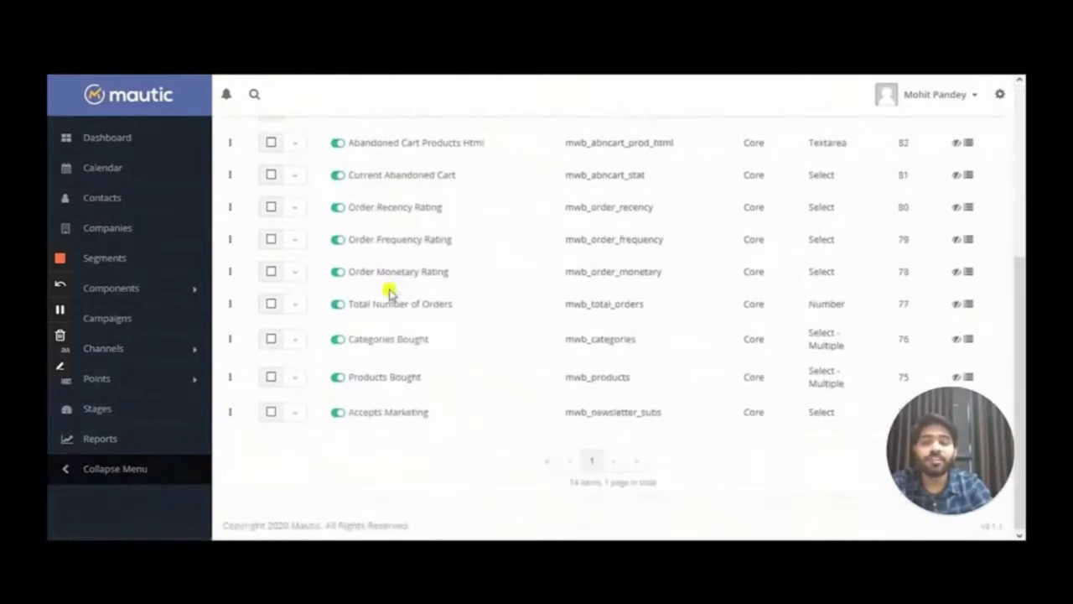
scroll(388, 293, up, 5)
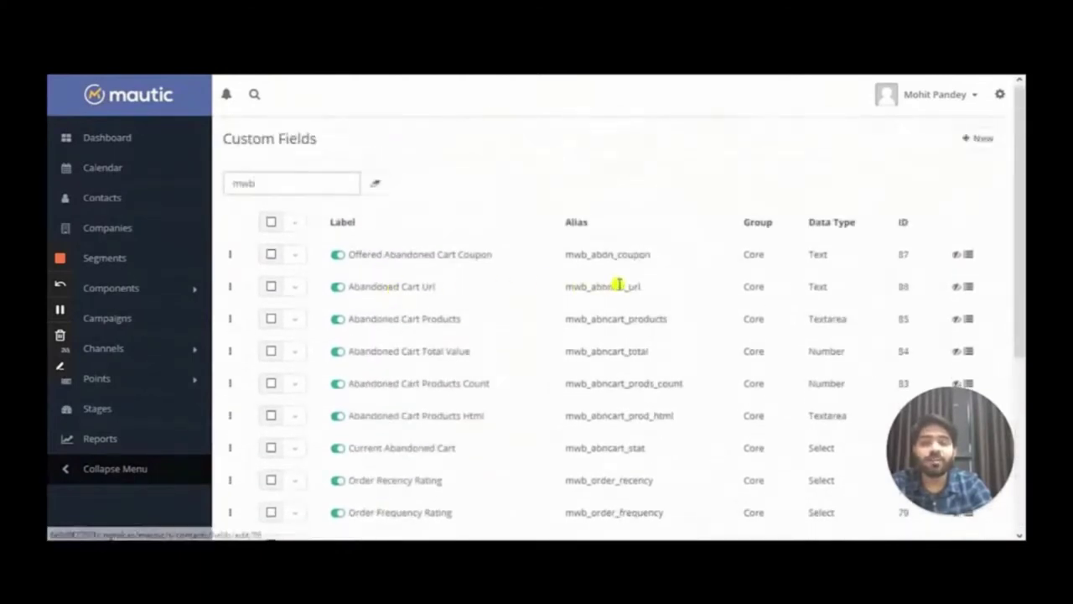
scroll(619, 286, down, 5)
scroll(618, 286, up, 5)
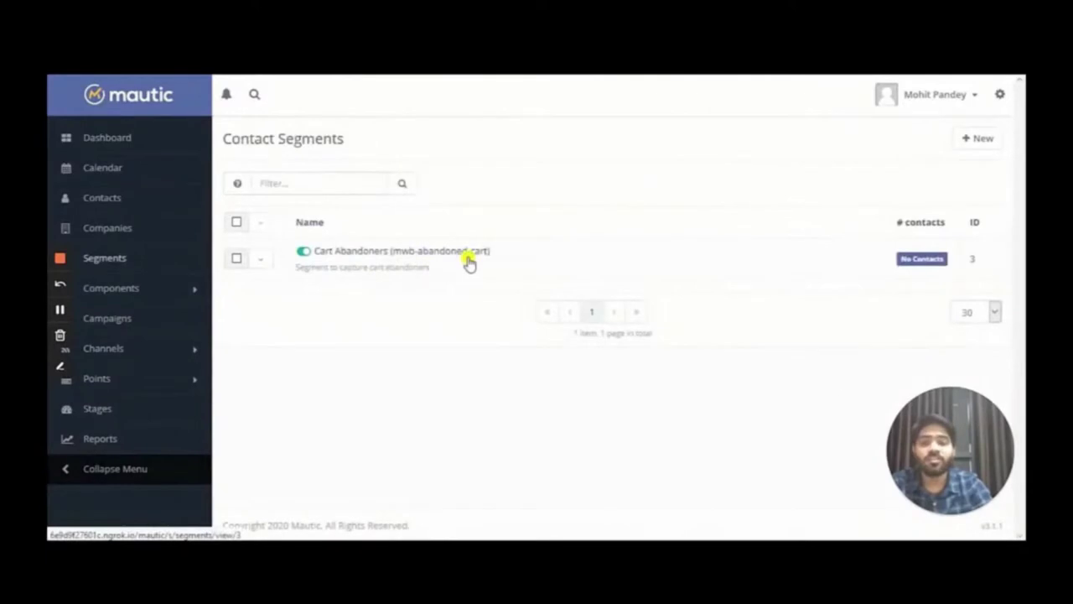
Verify Cart Abandoners filters on Current Abandoned Cart equals Yes, then save and close it
click(468, 256)
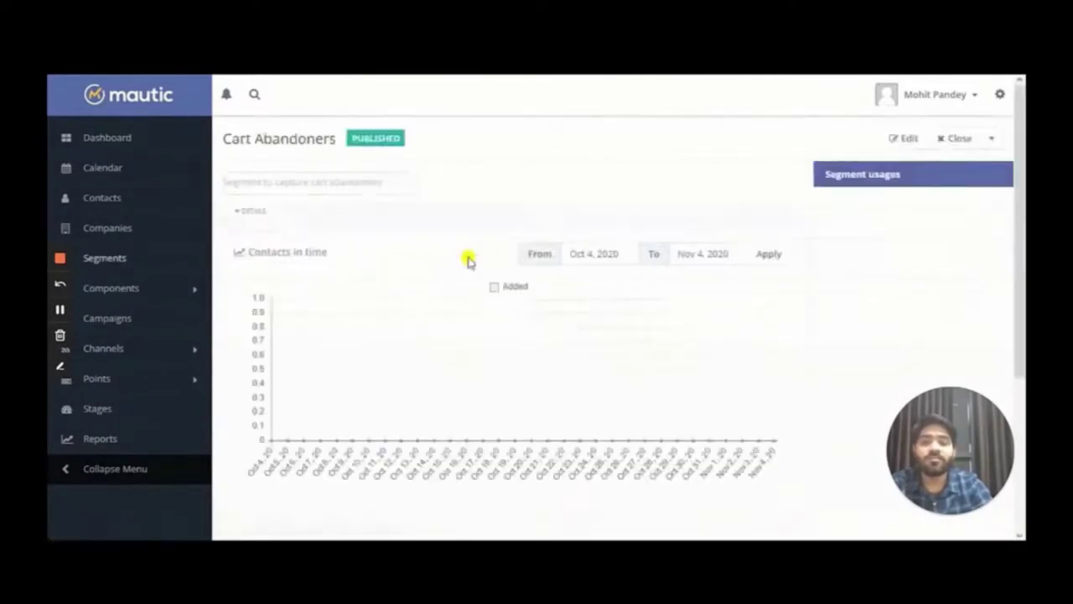
click(901, 141)
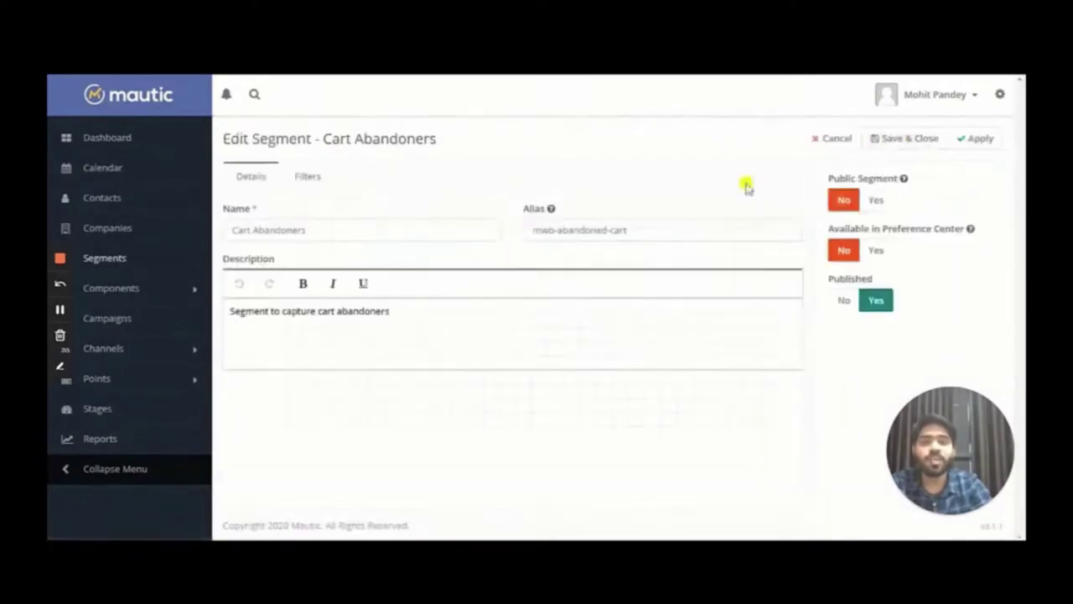
click(308, 176)
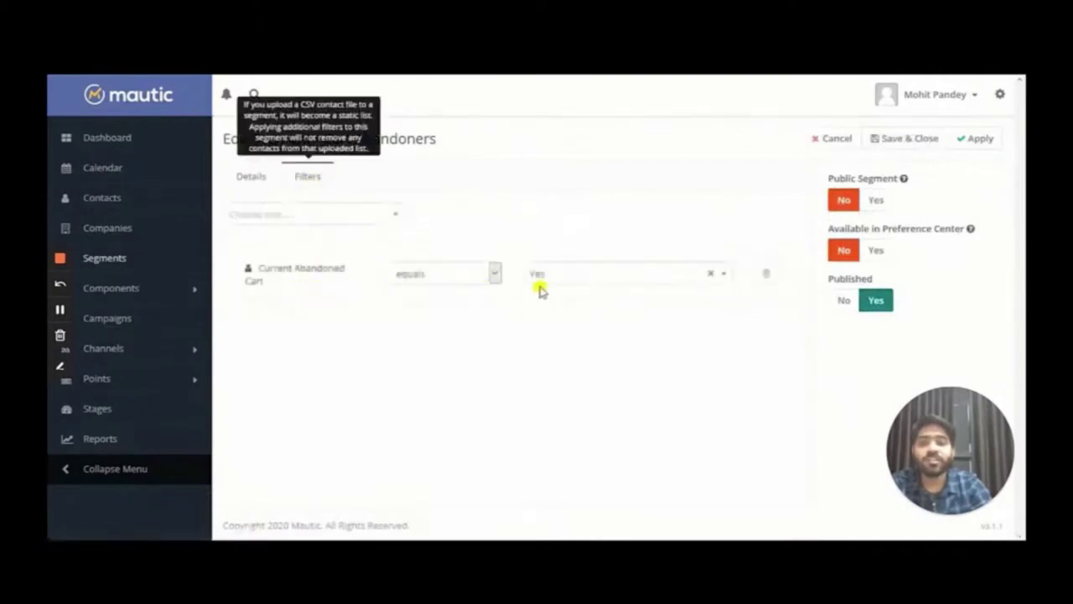
click(891, 141)
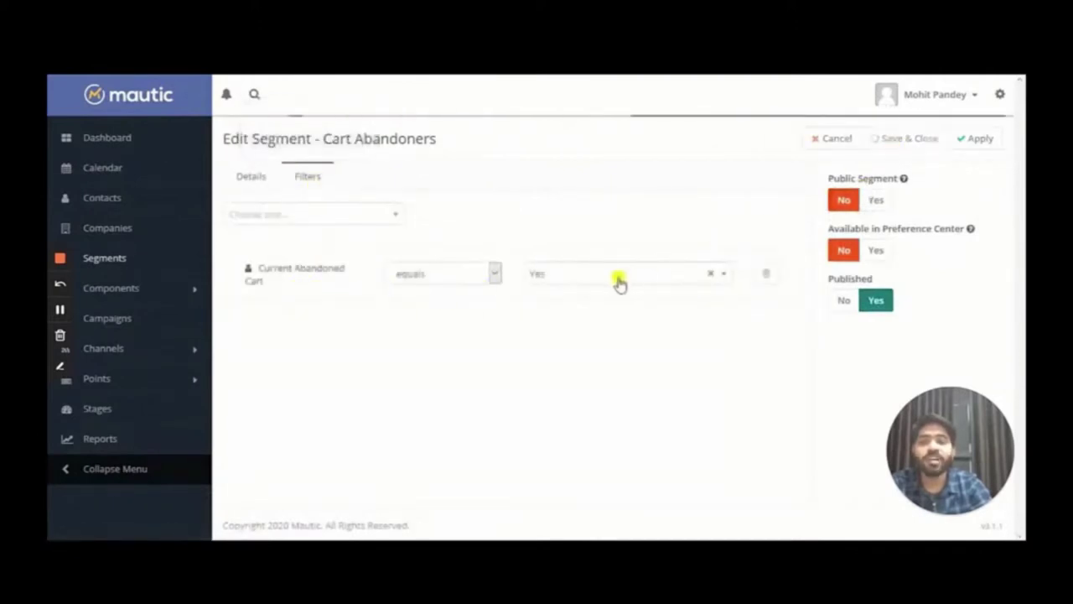
click(130, 138)
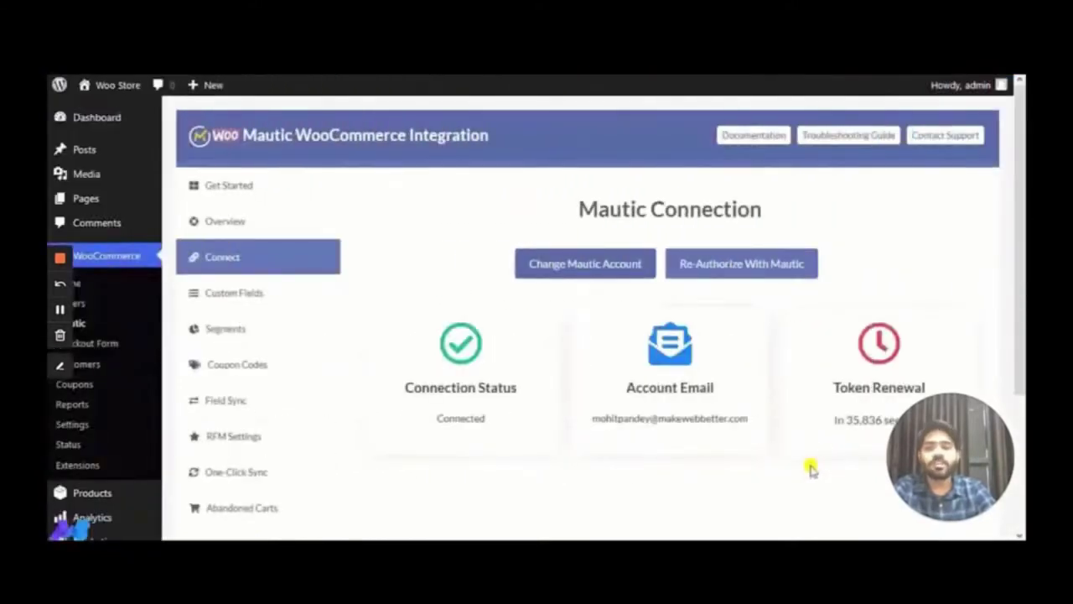
Enable abandoned cart sync with a 5-minute timer and 7-day data deletion, then save
scroll(257, 305, down, 3)
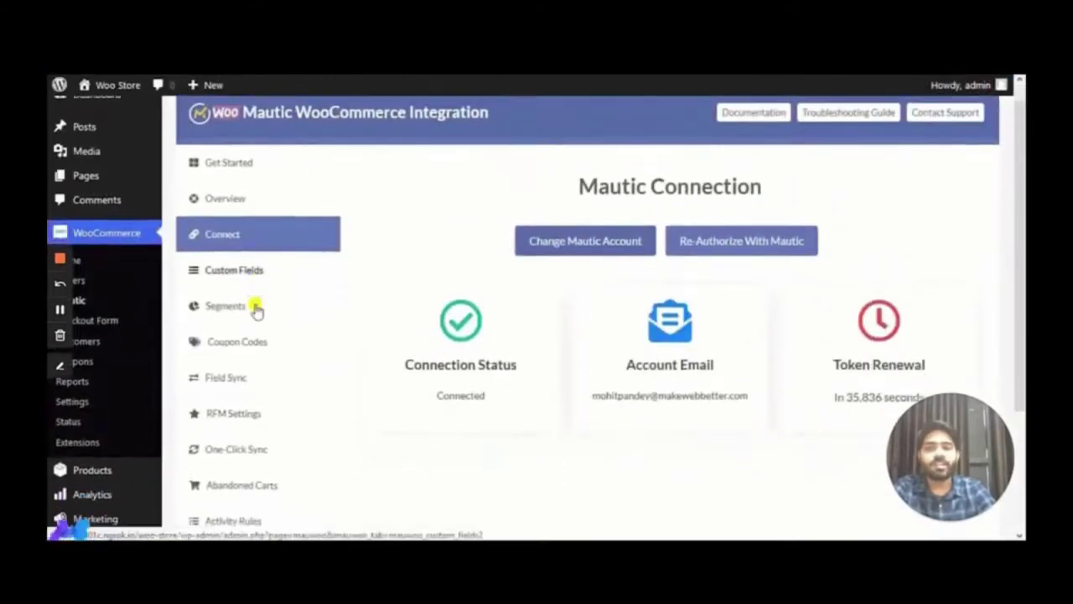
scroll(256, 306, up, 3)
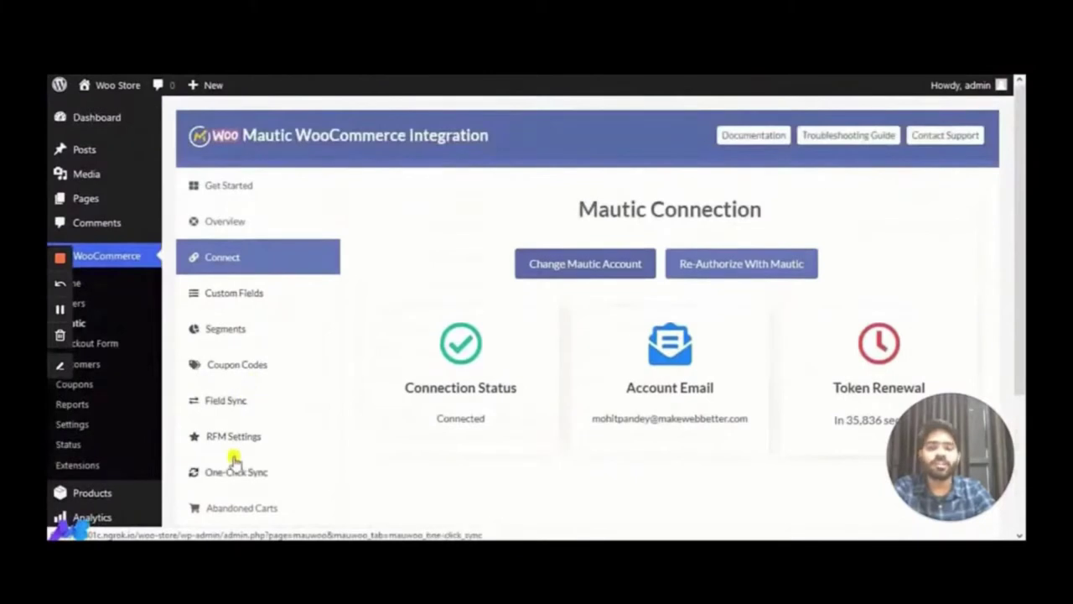
scroll(232, 459, down, 2)
scroll(276, 428, up, 2)
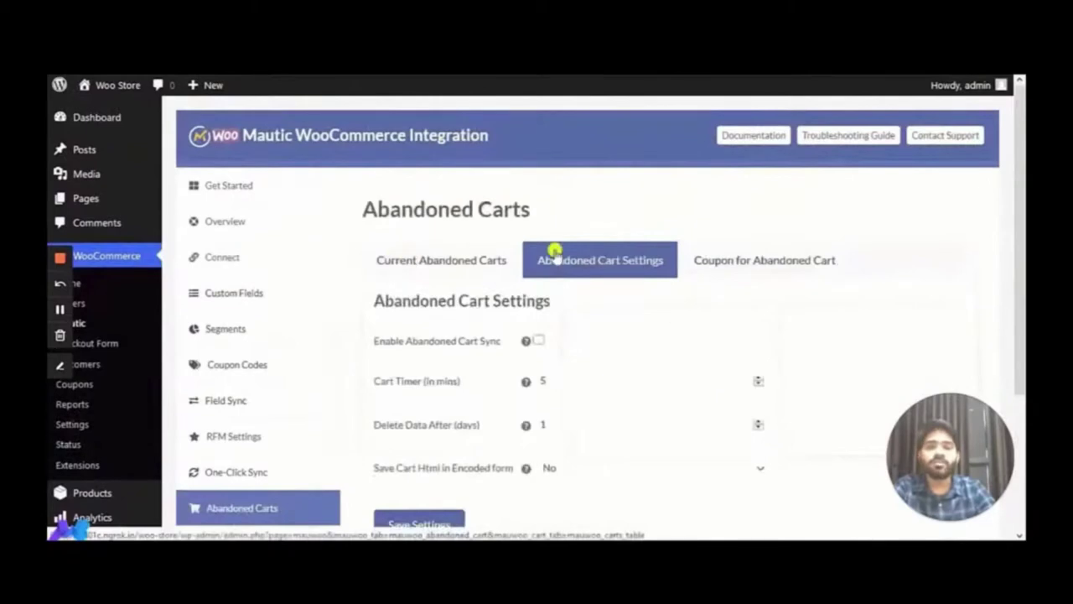
scroll(790, 254, down, 2)
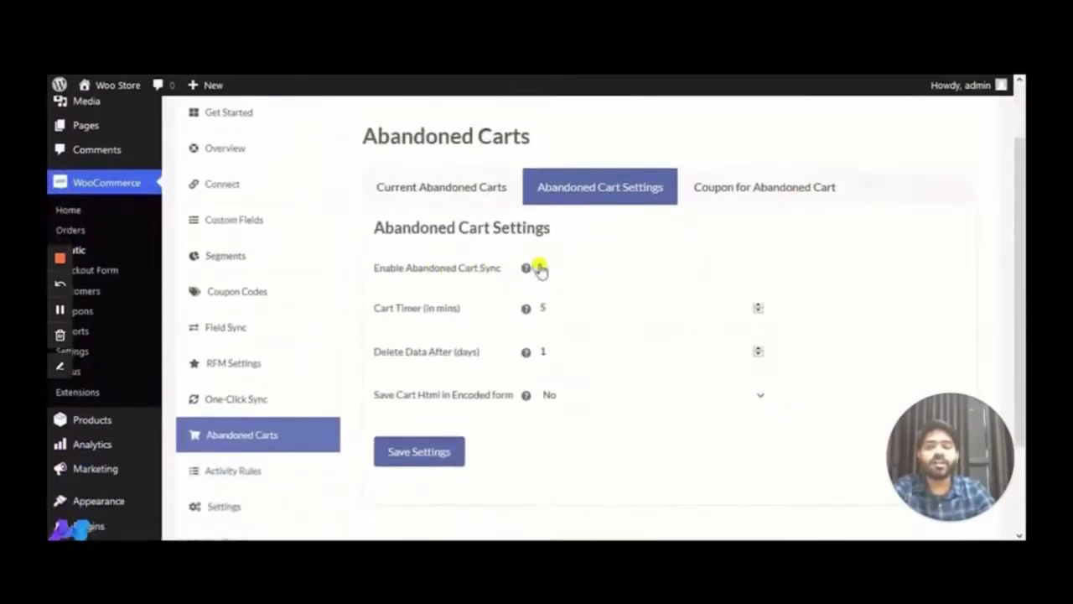
click(539, 267)
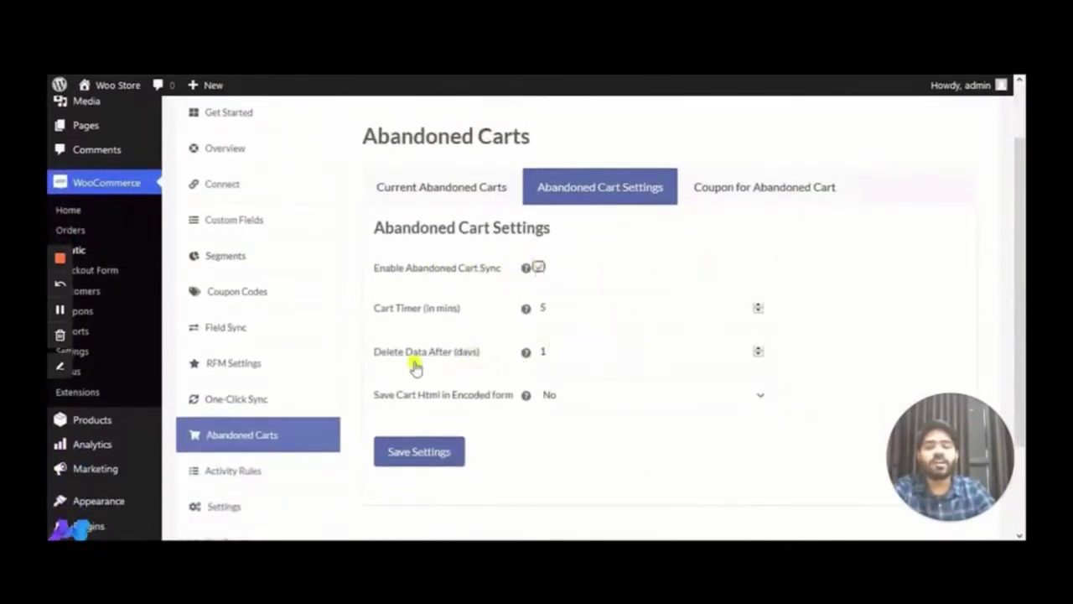
click(564, 358)
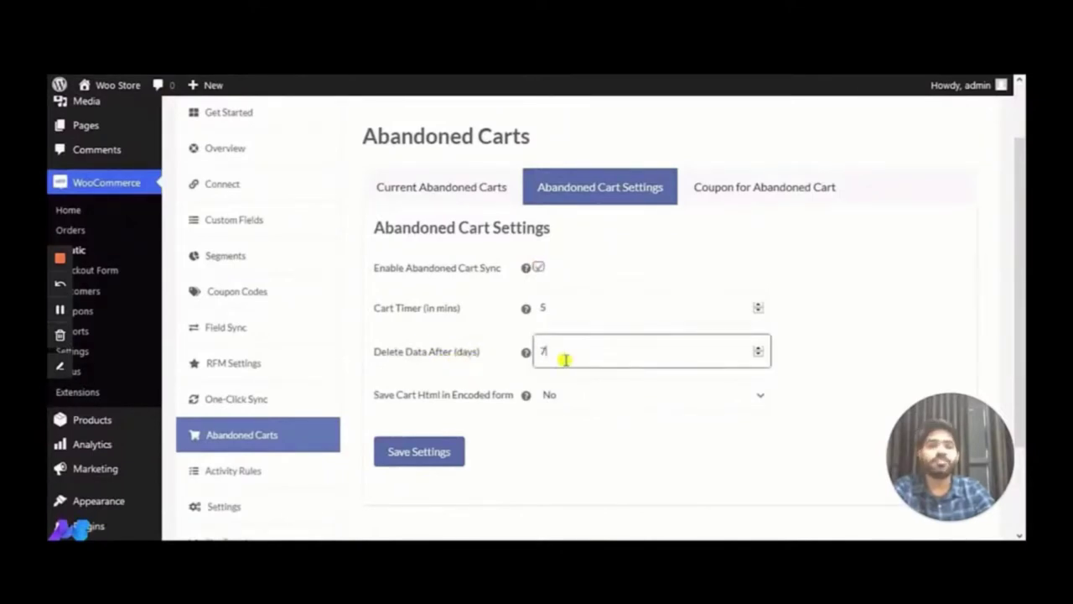
click(663, 394)
click(599, 436)
click(427, 457)
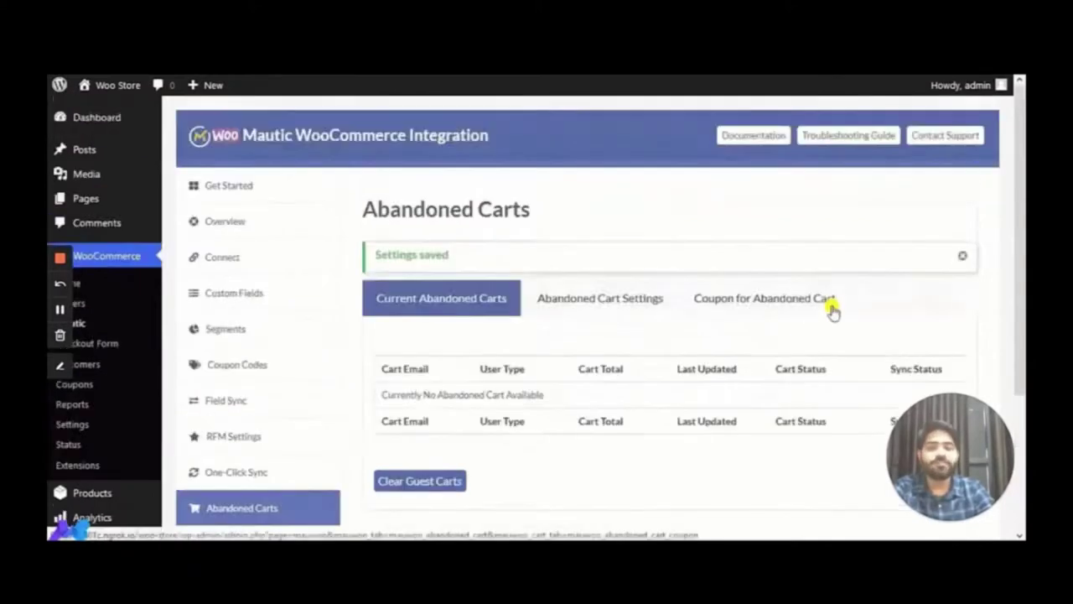
Save the SpecialCart coupon: 10% off carts over 100, free shipping, 10-day expiry
click(780, 304)
scroll(778, 302, down, 2)
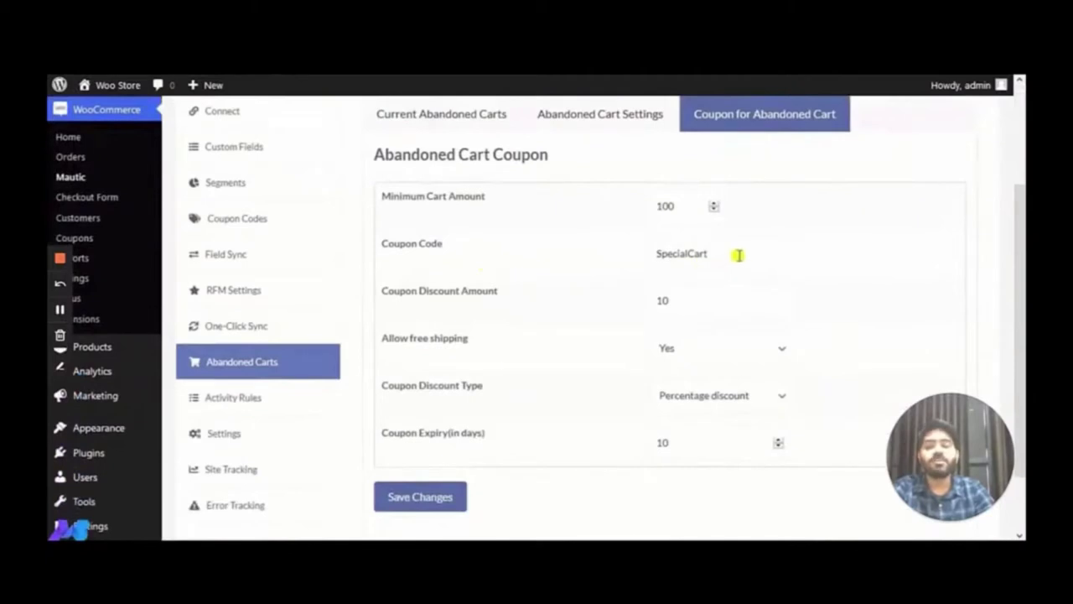
drag(737, 253, 654, 252)
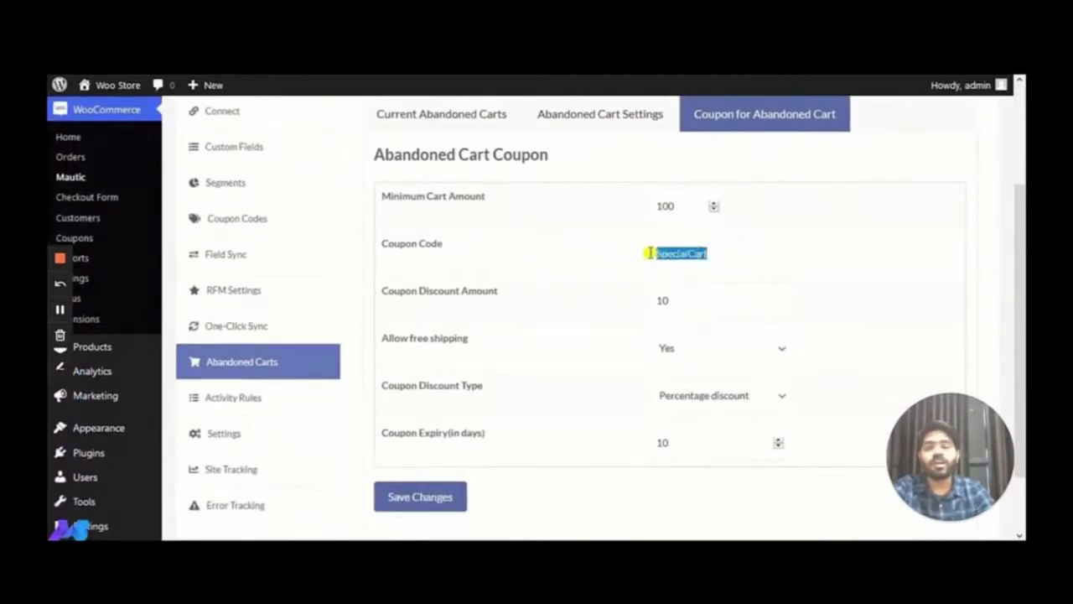
click(553, 300)
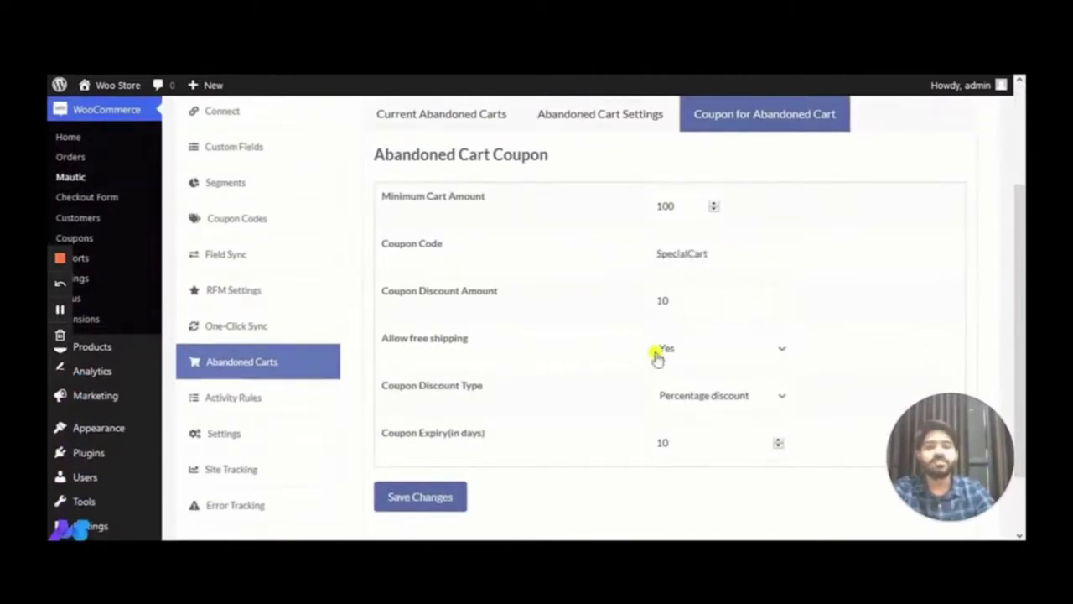
scroll(597, 385, down, 1)
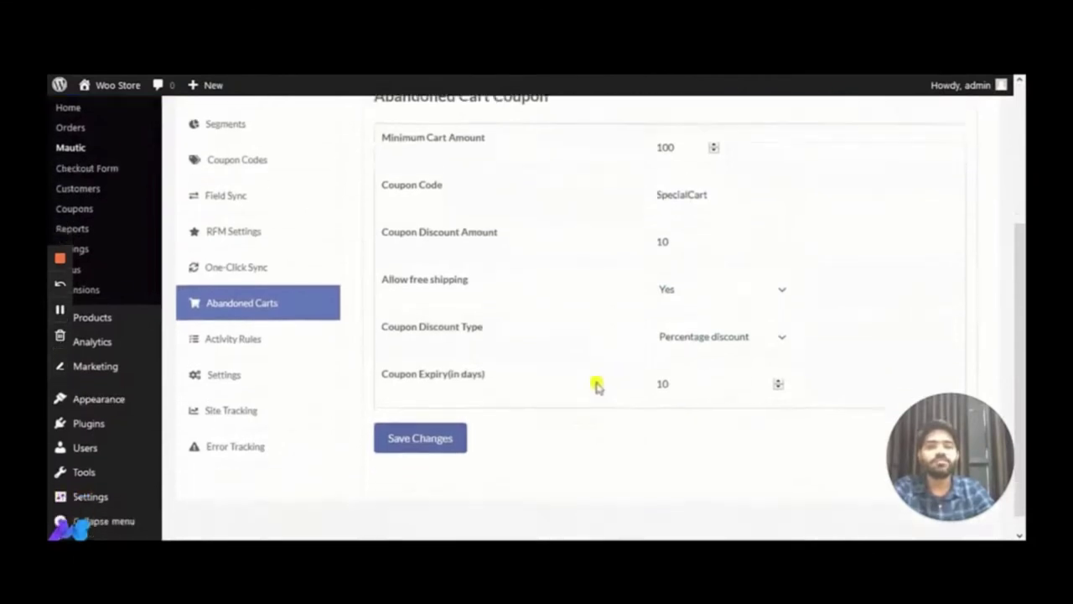
click(448, 430)
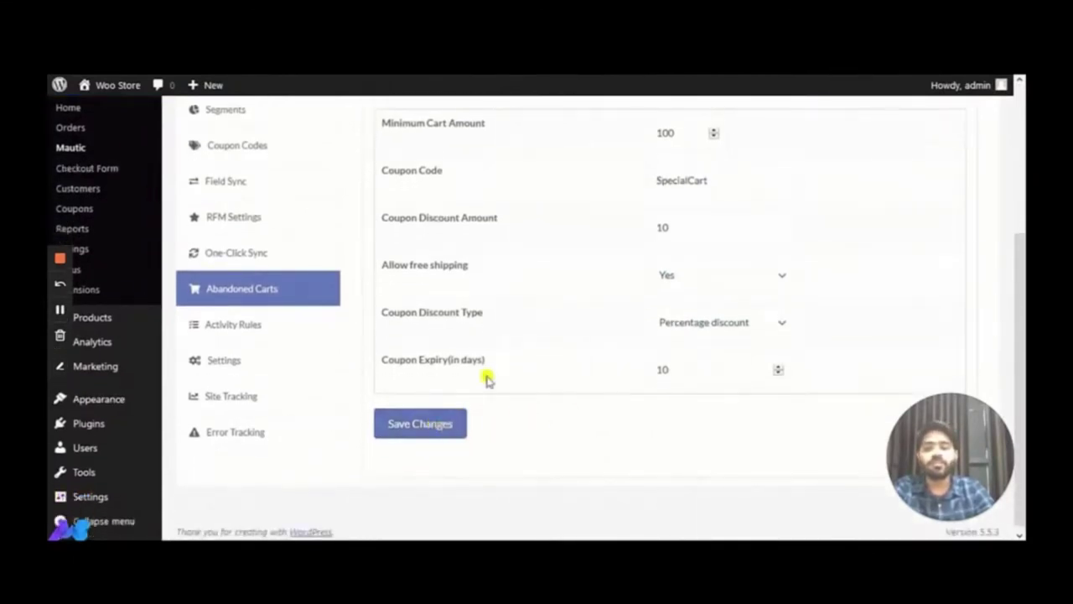
scroll(491, 363, down, 2)
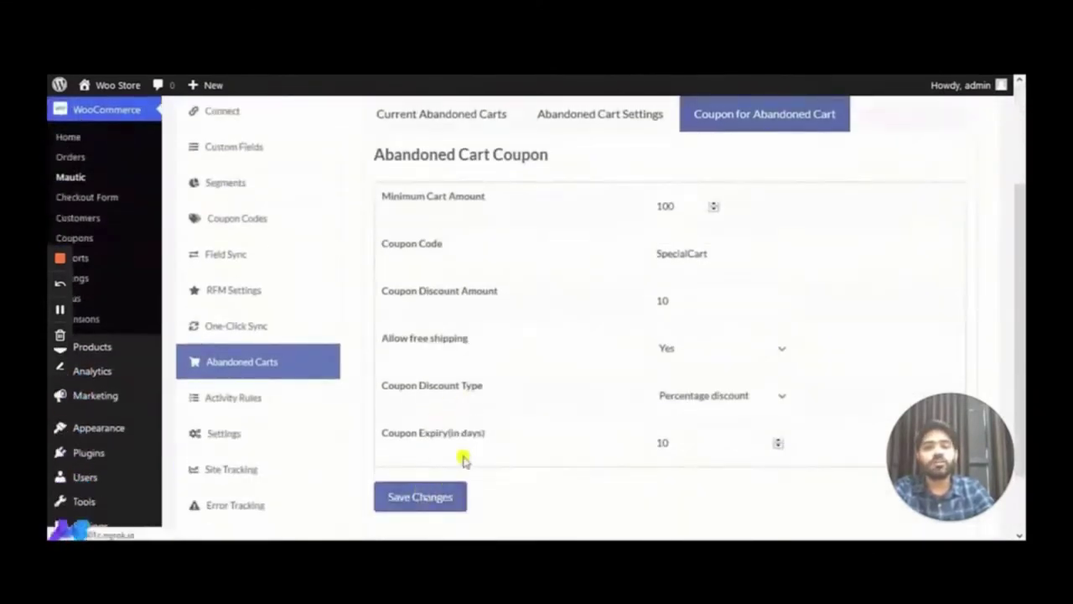
scroll(539, 377, up, 2)
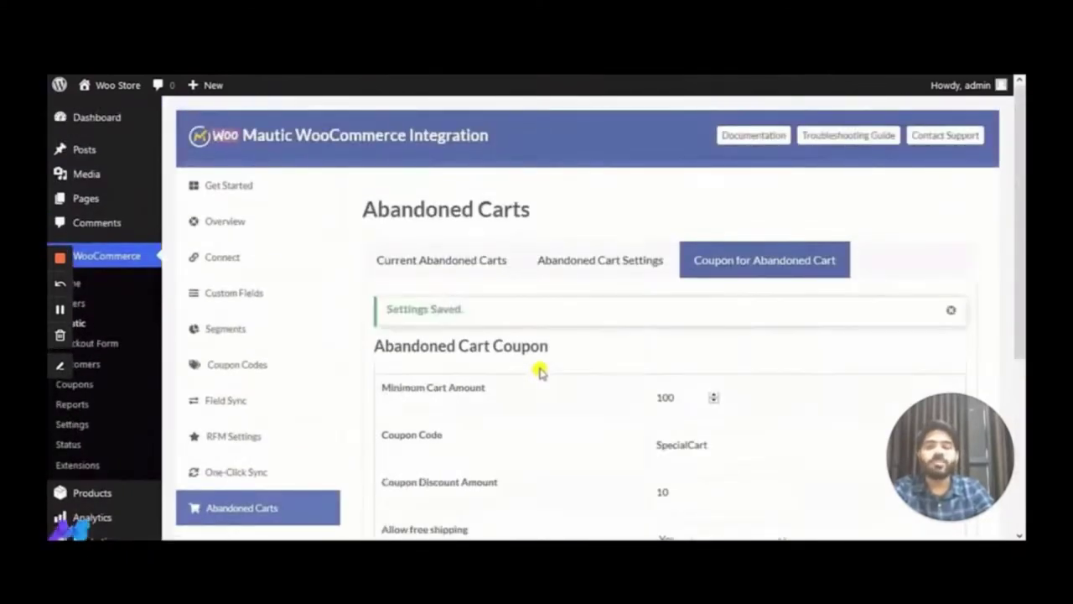
scroll(570, 357, down, 2)
click(948, 236)
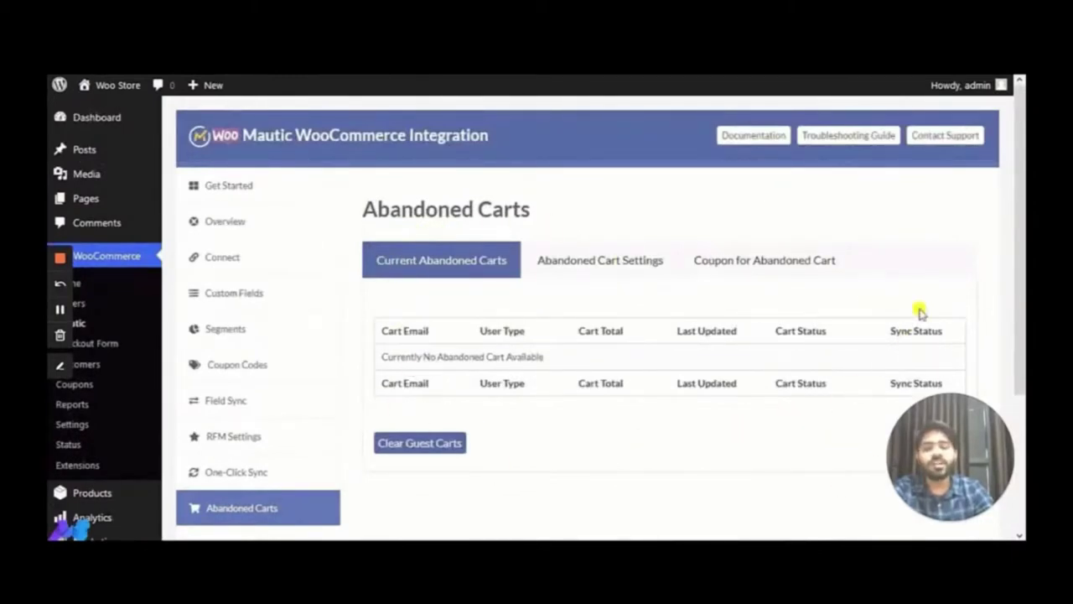
Open a Firefox private window and load the pasted Woo Store storefront address
click(391, 76)
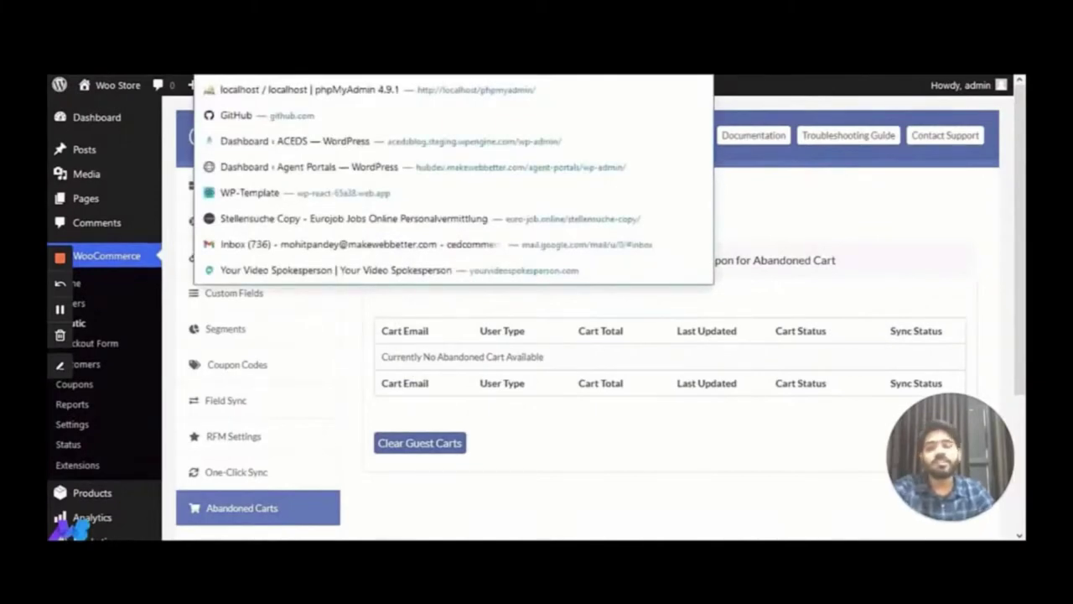
key(Escape)
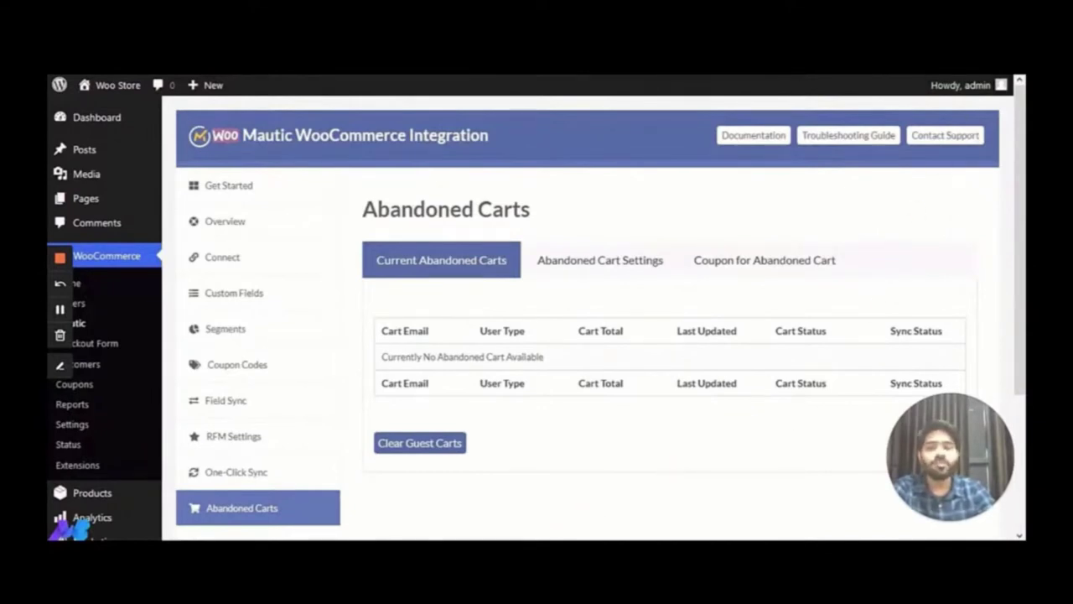
right_click(526, 540)
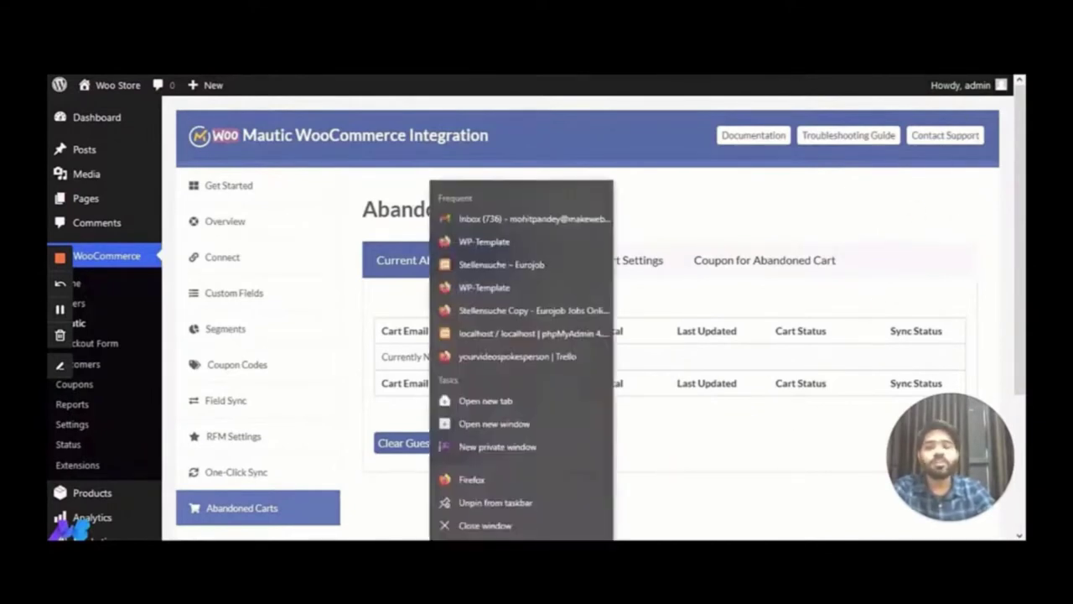
click(531, 445)
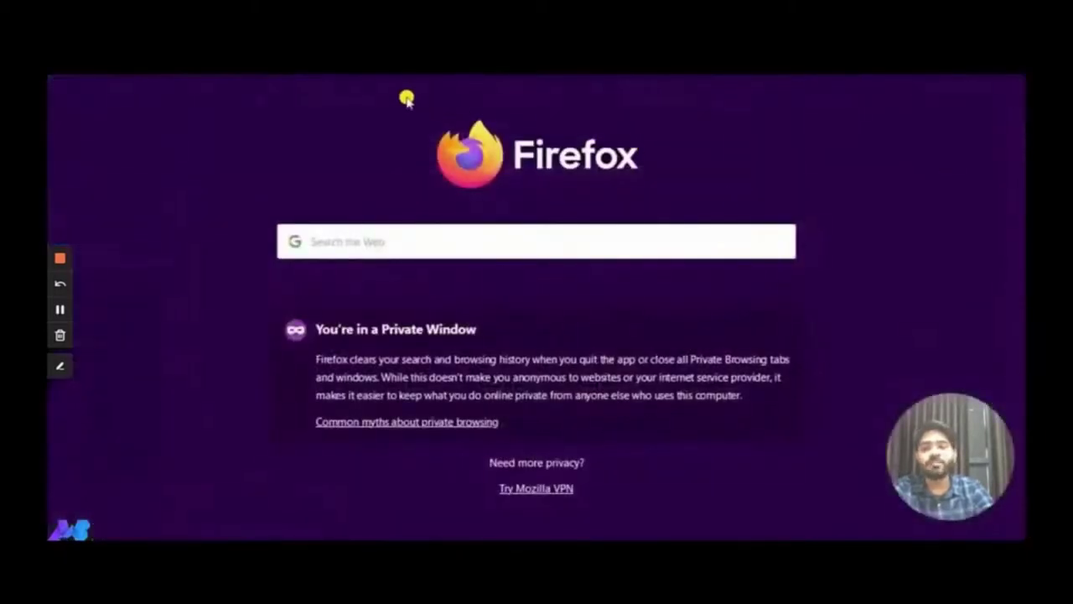
text(http://6e9d9f27601c.ngrok.io/woo-store)
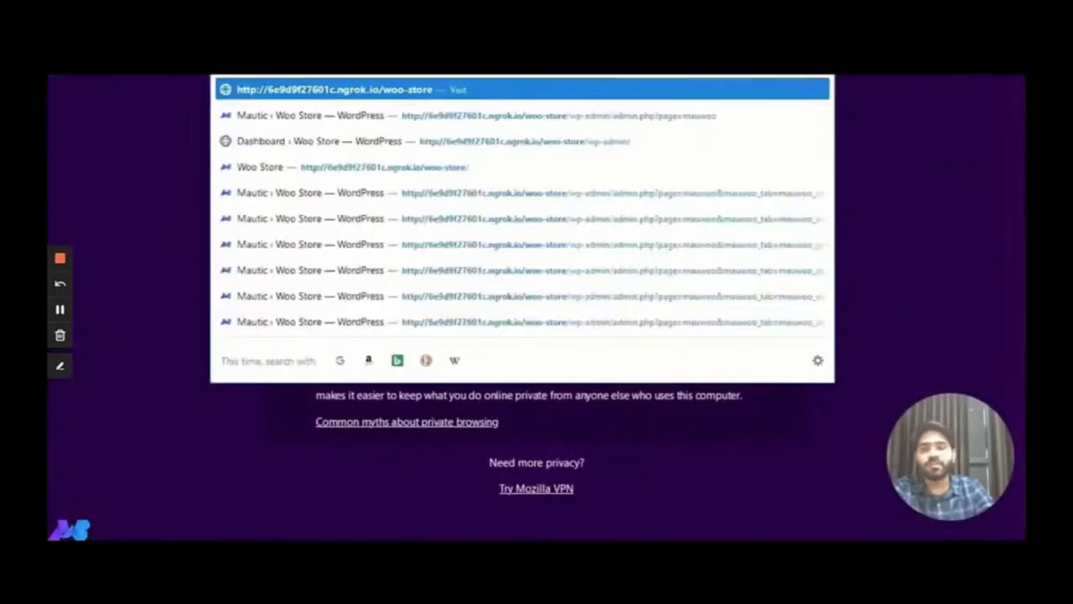
key(Return)
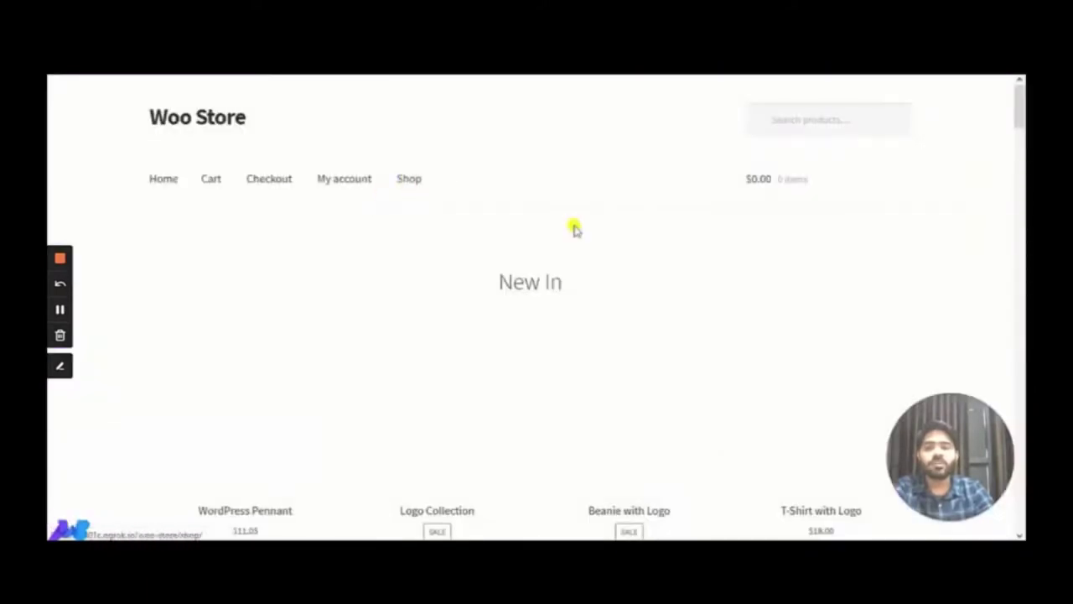
Add Single, Album, Polo, Long Sleeve Tee, Hoodie with Zipper and Sunglasses to the cart
scroll(737, 262, down, 10)
scroll(383, 310, down, 2)
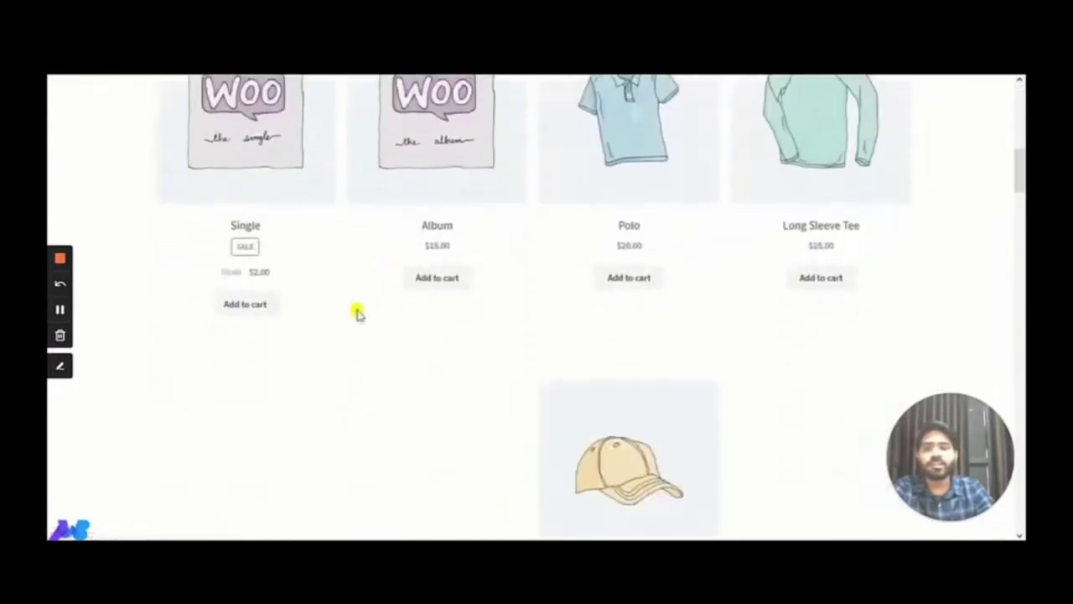
click(247, 289)
click(431, 280)
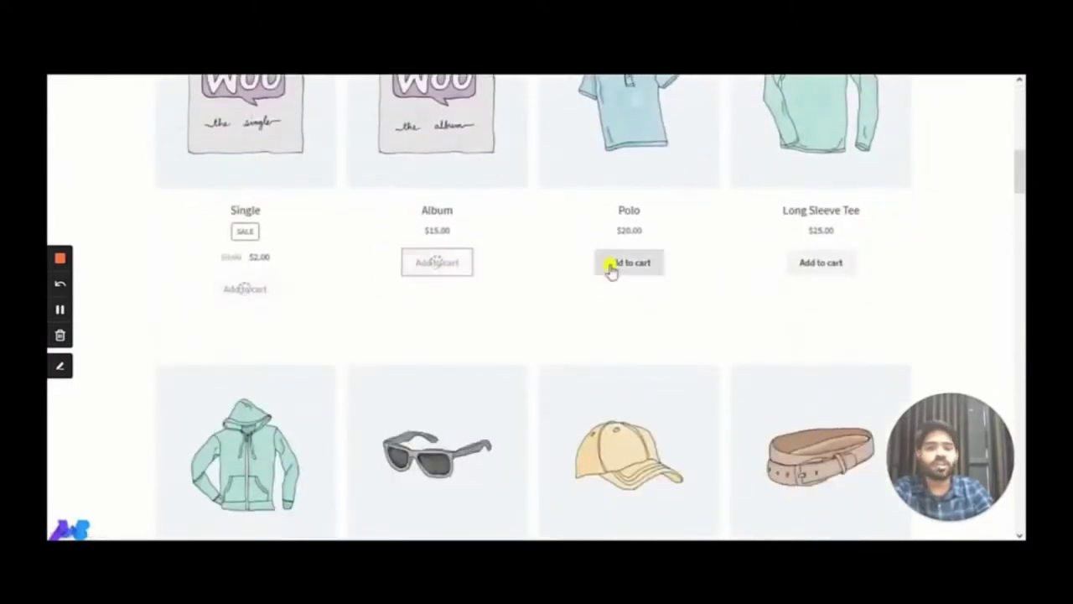
click(612, 267)
click(803, 264)
scroll(793, 266, down, 5)
scroll(501, 302, up, 3)
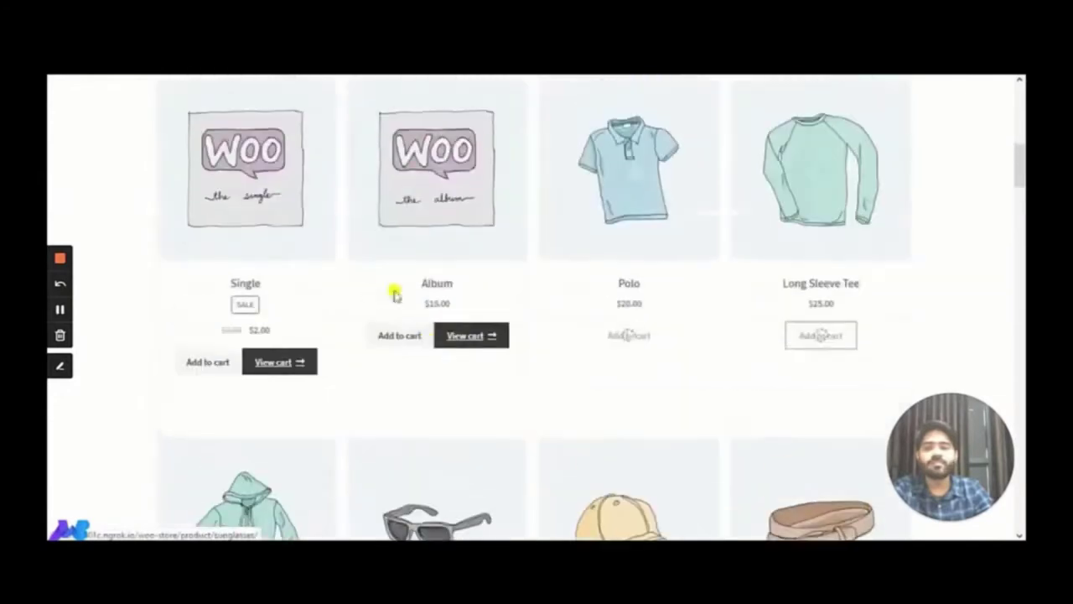
scroll(395, 293, down, 3)
click(249, 404)
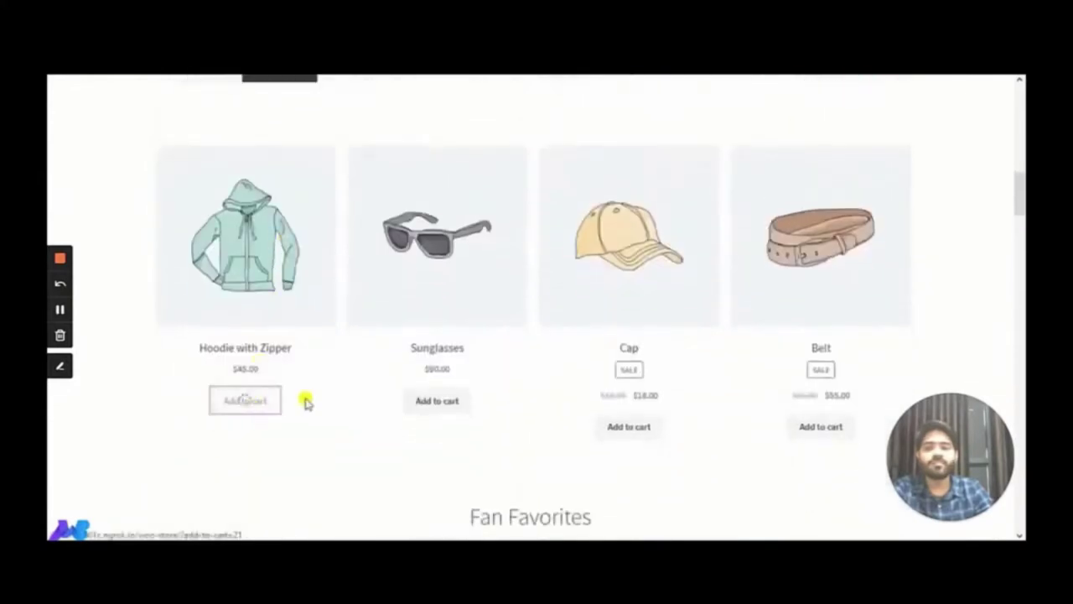
click(422, 401)
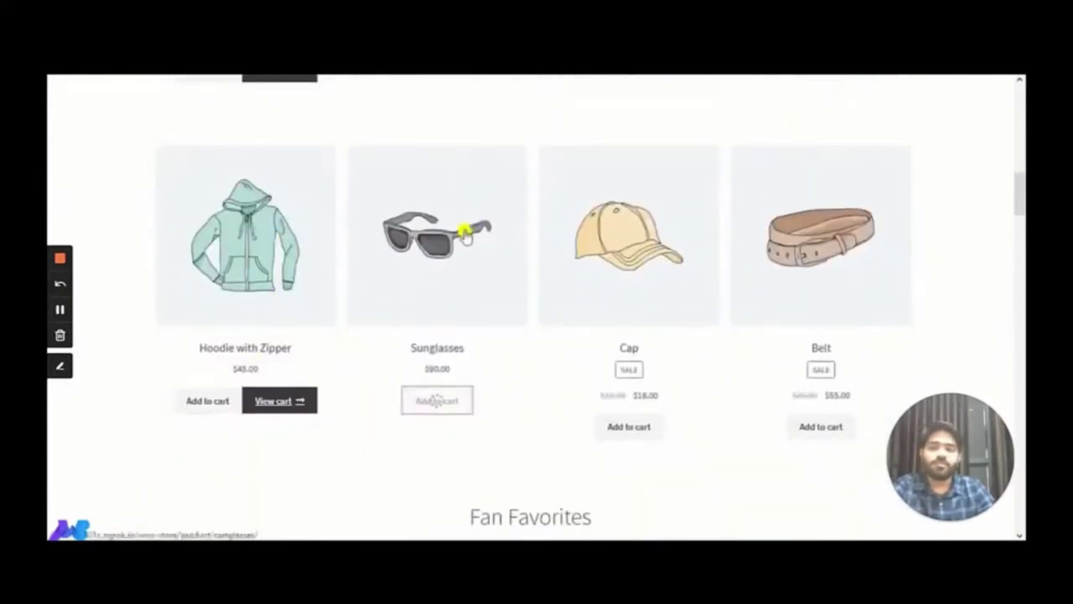
scroll(463, 233, up, 10)
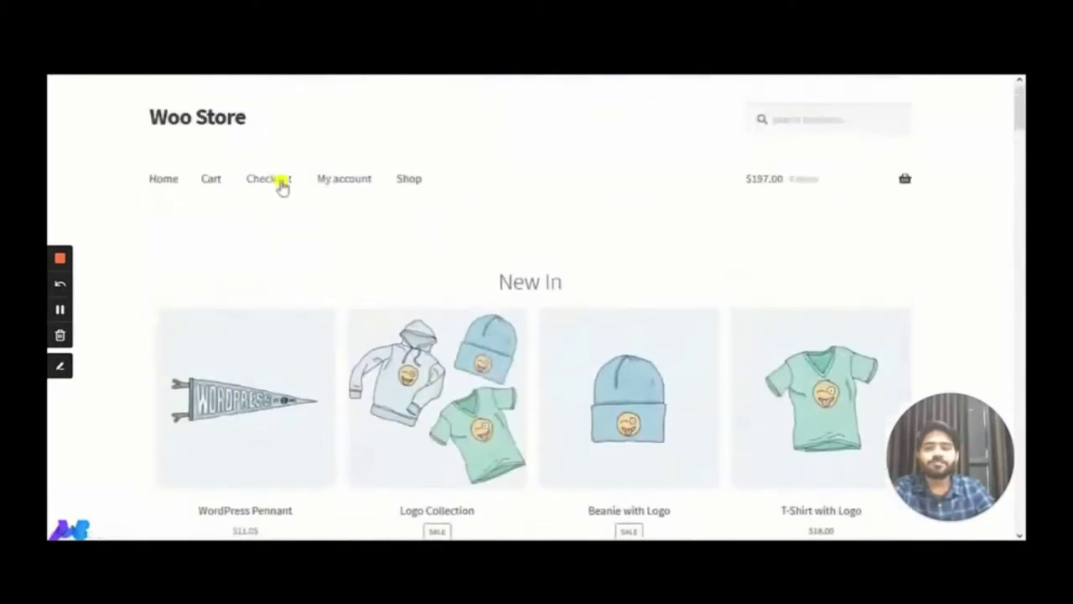
On the checkout page, enter the customer's first and last name in Billing details
click(279, 180)
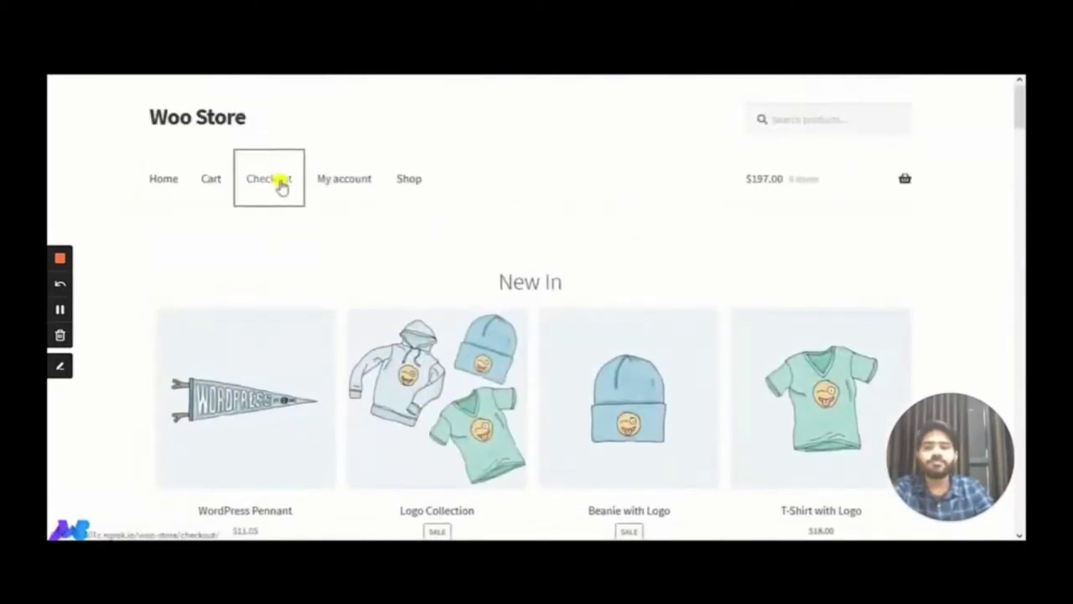
scroll(289, 181, down, 4)
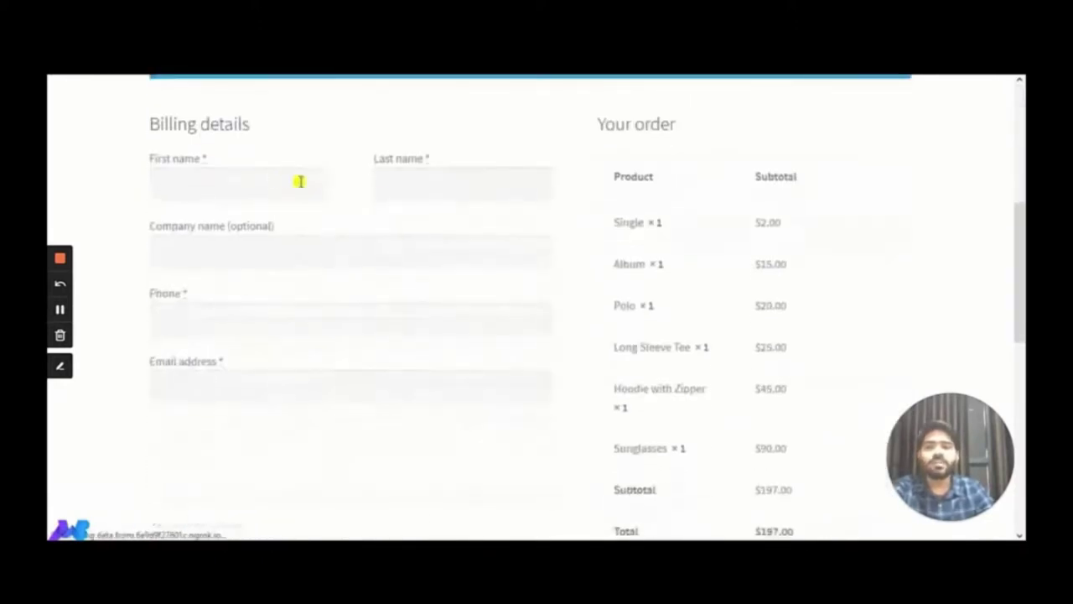
click(253, 189)
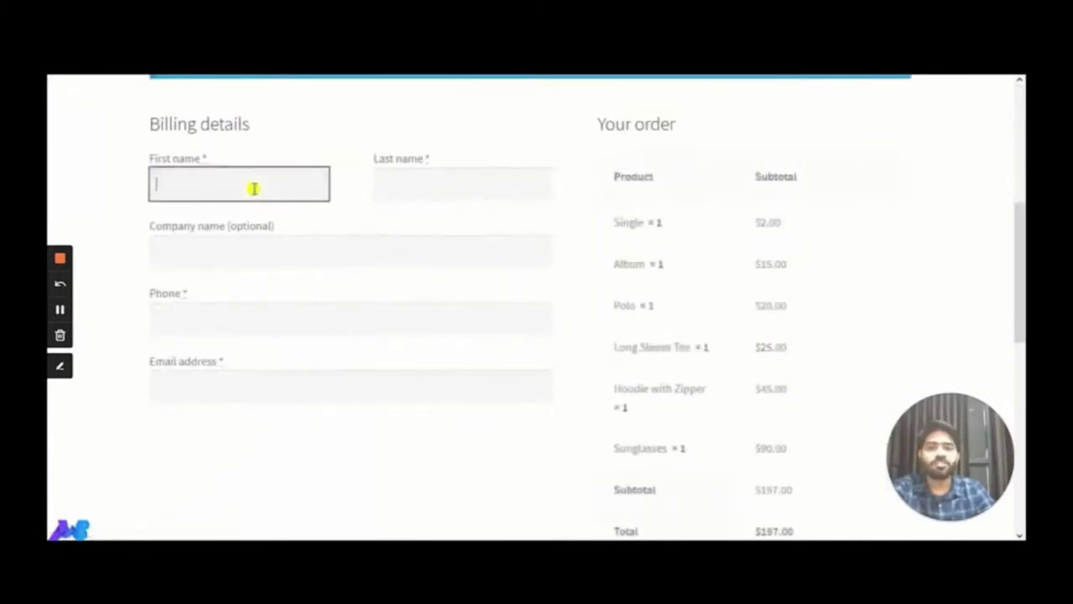
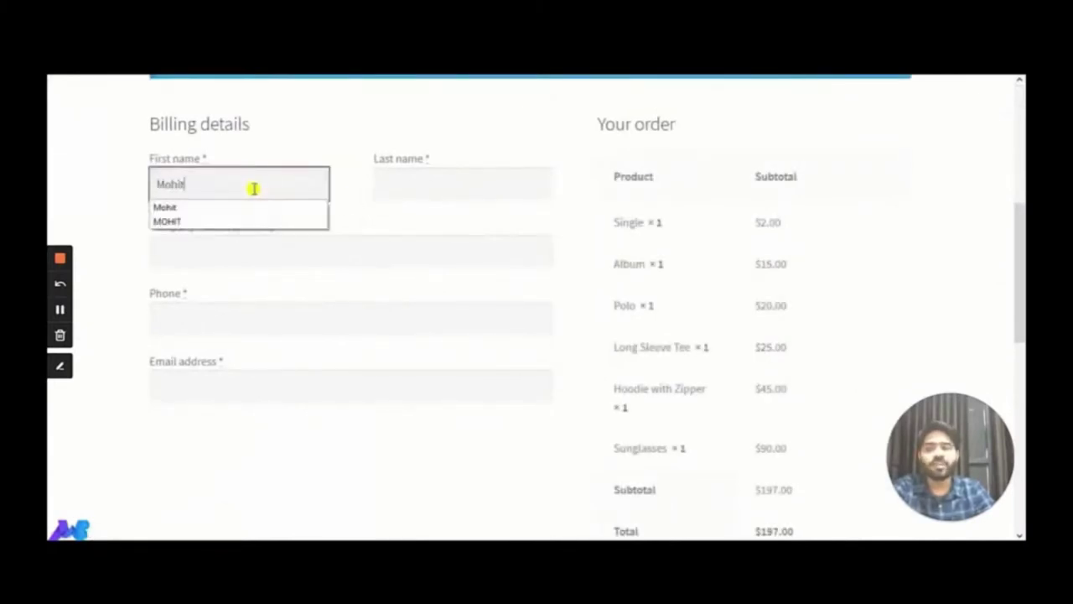
key(Tab)
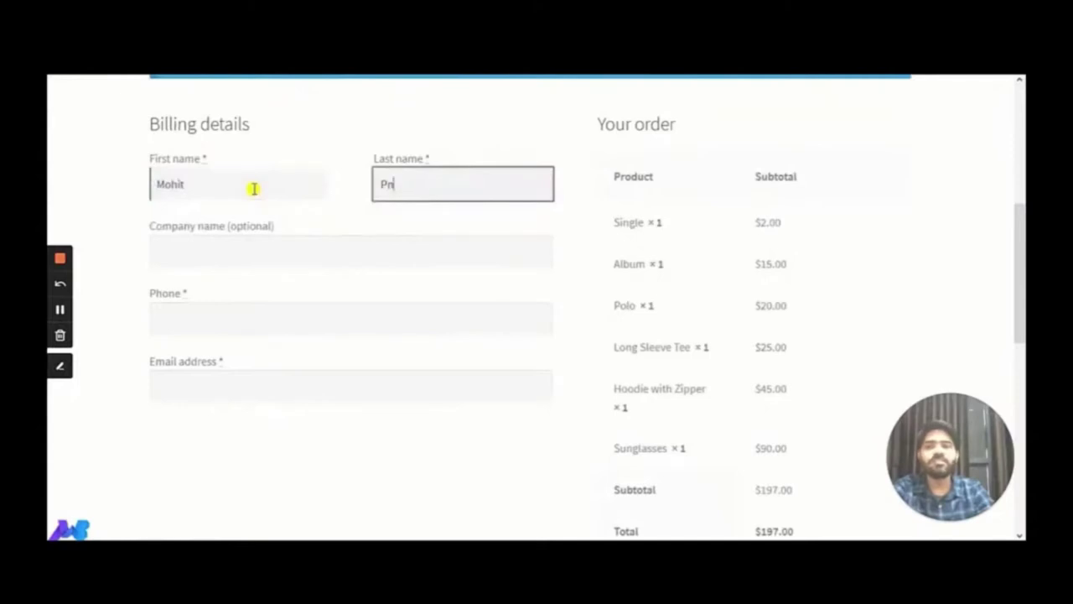
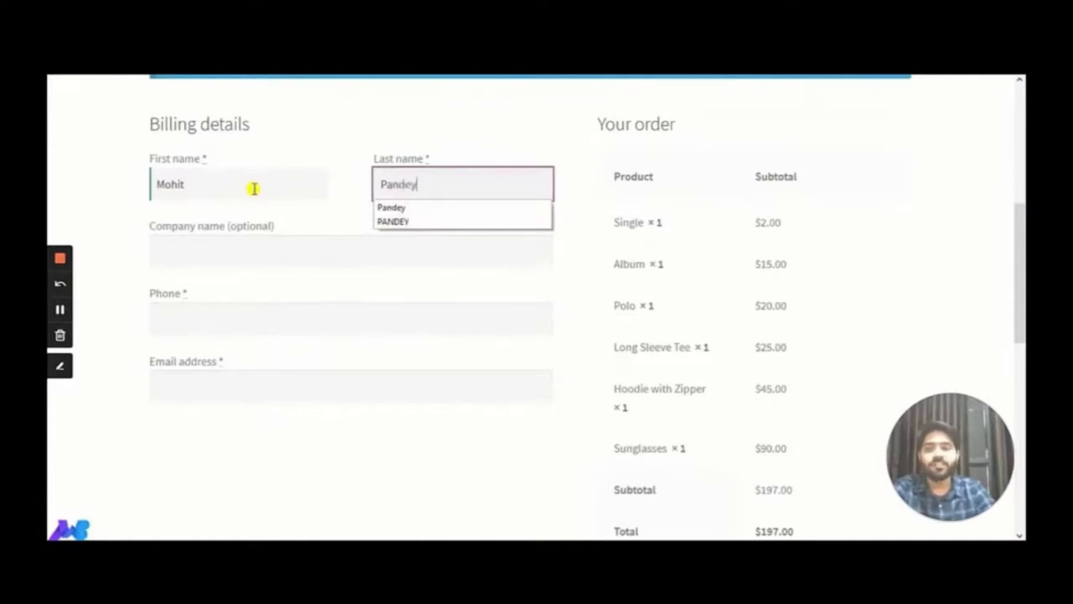
key(Tab)
Fill in company MakeWebBetter, the phone number, and the saved e-mail address suggestion
text(Make)
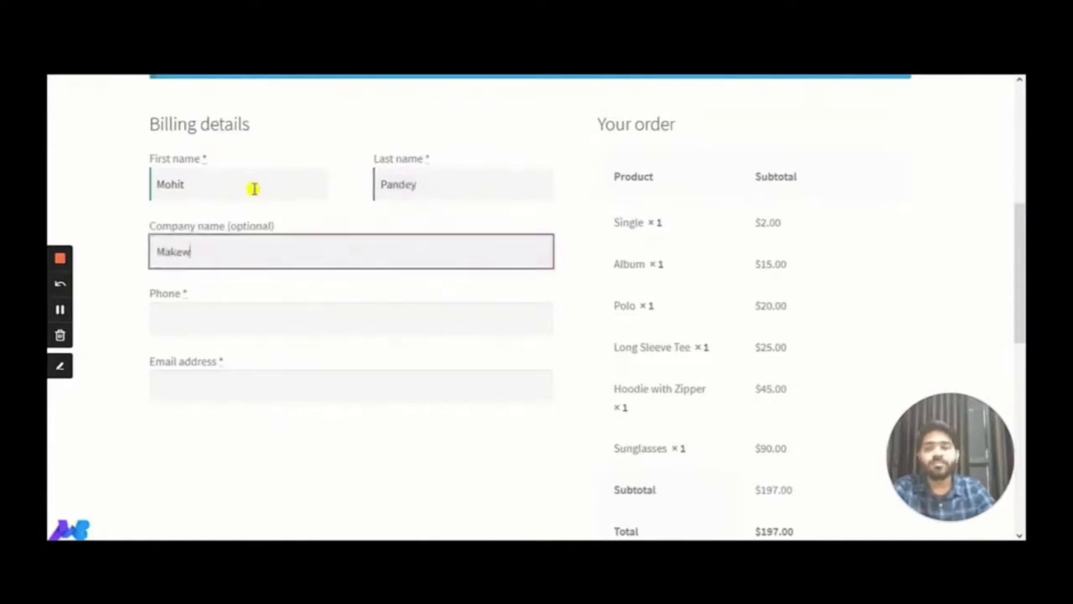
text(w)
key(BackSpace)
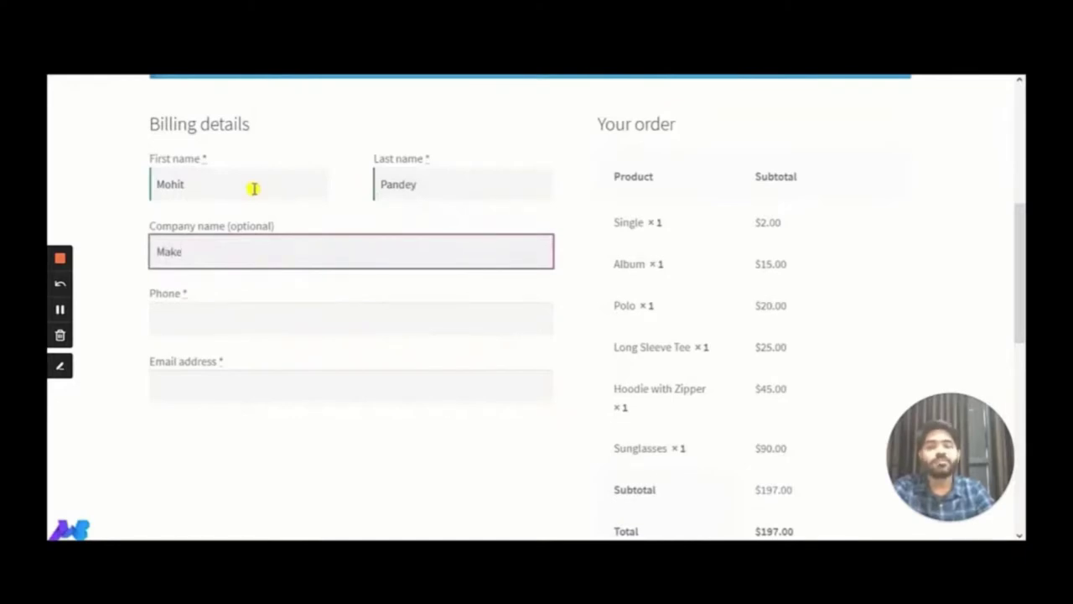
text(WebBetter)
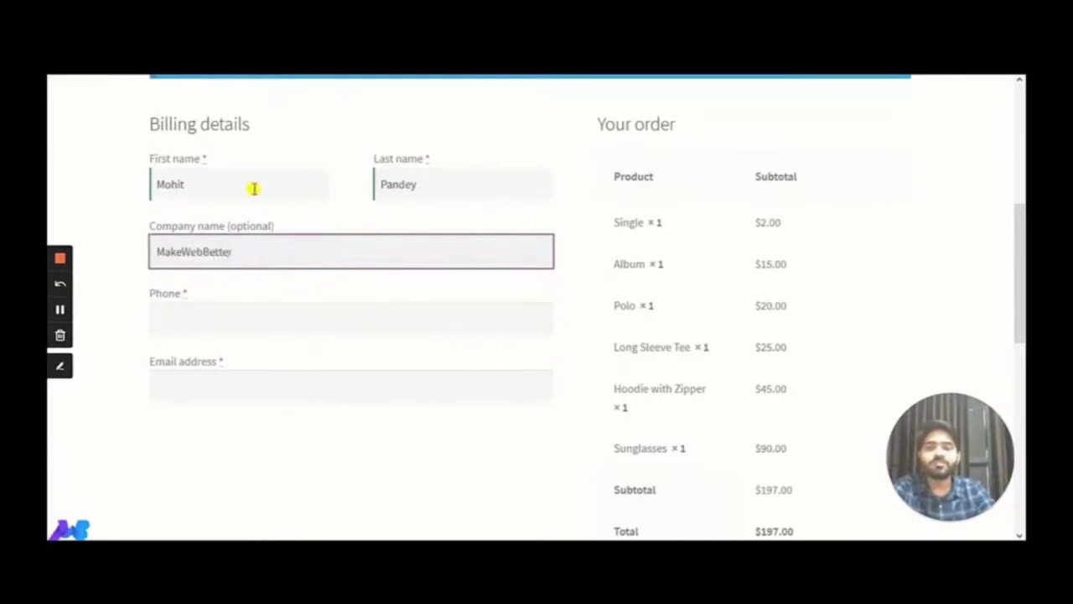
key(Tab)
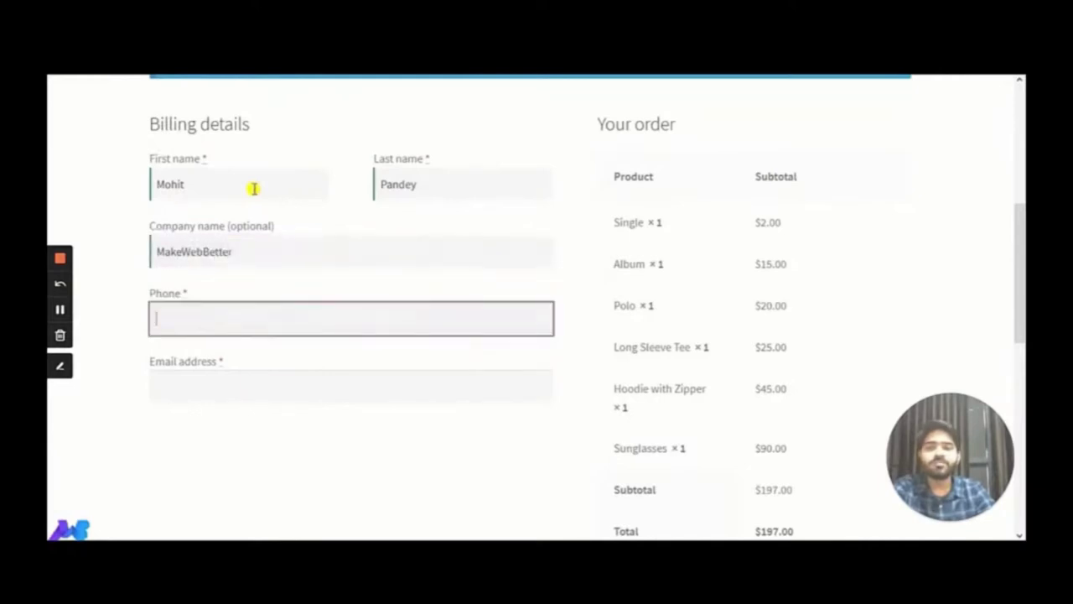
text(11111111)
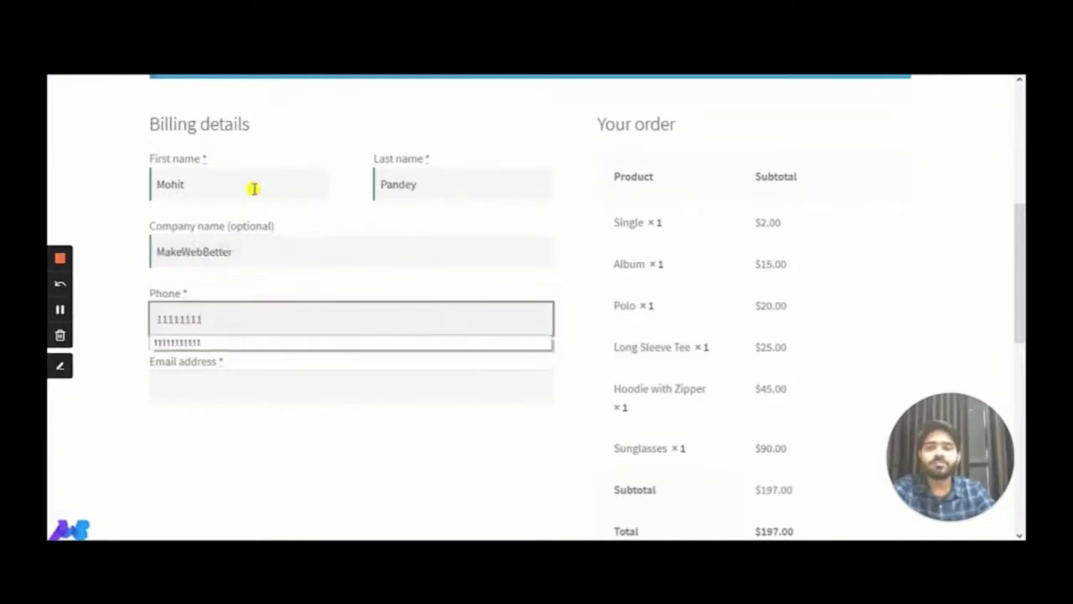
key(Tab)
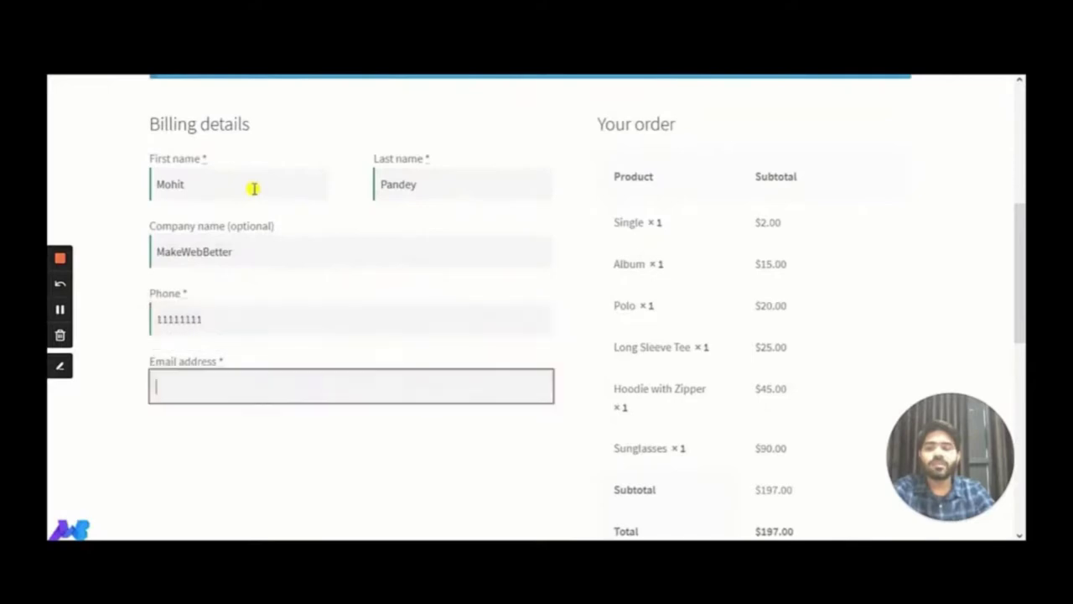
text(mohit)
key(Down)
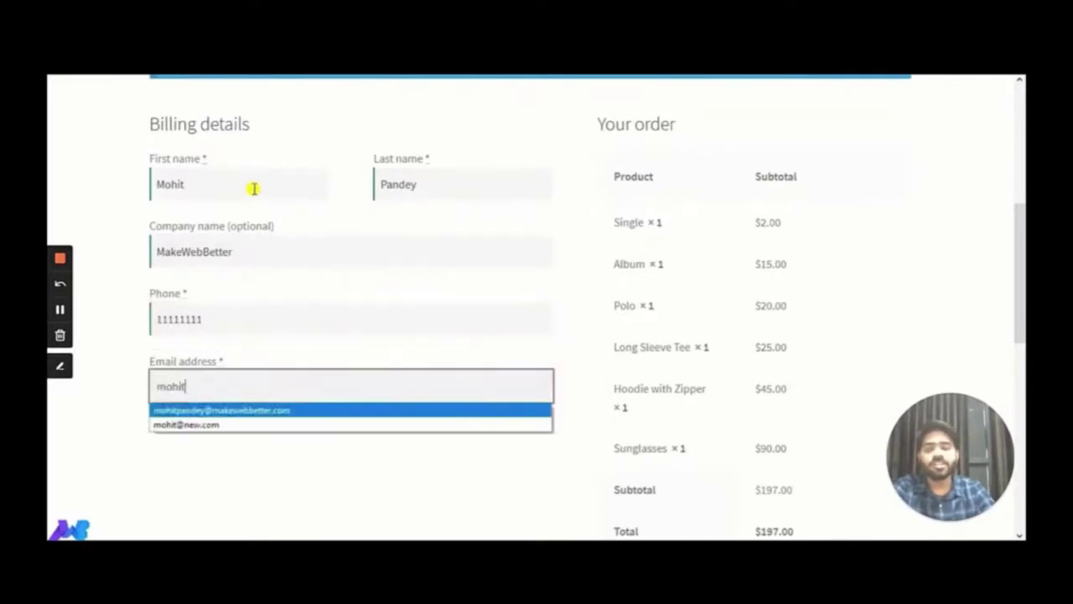
key(Return)
click(74, 367)
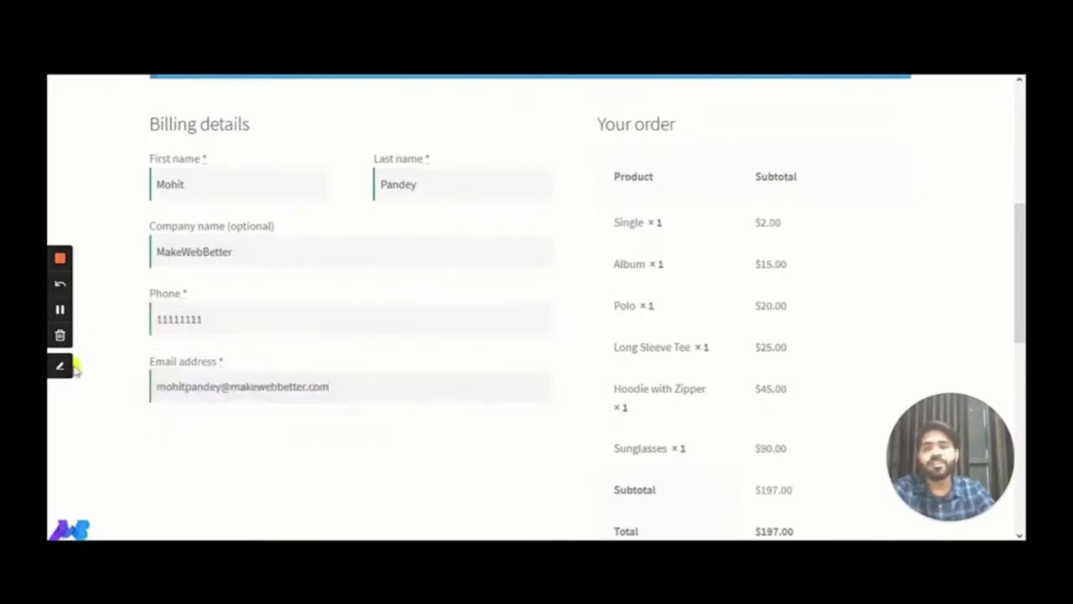
scroll(297, 341, up, 4)
scroll(298, 340, down, 7)
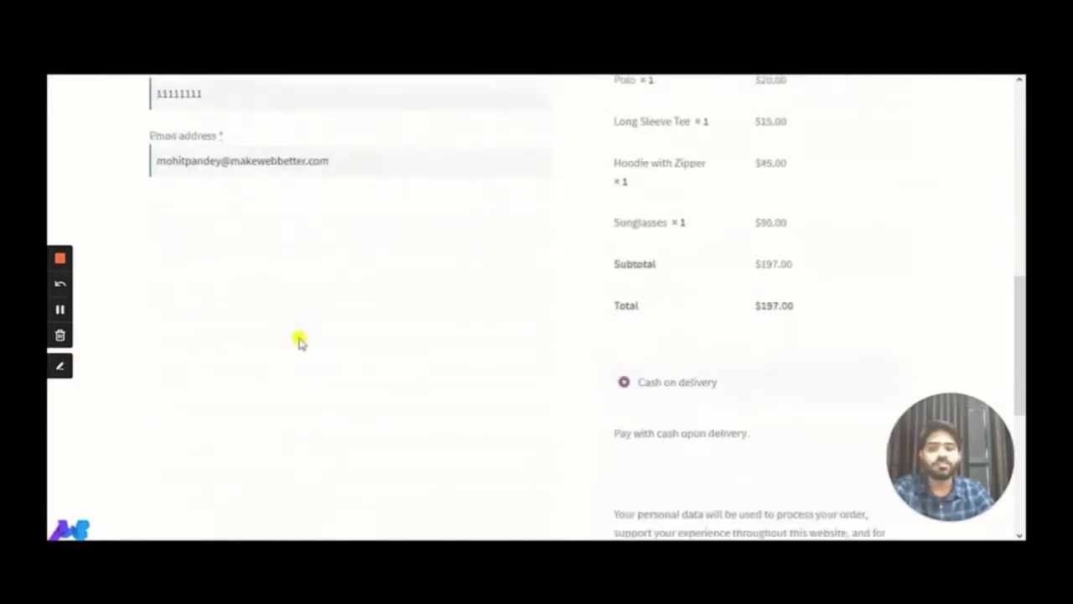
scroll(299, 340, down, 2)
scroll(299, 340, up, 10)
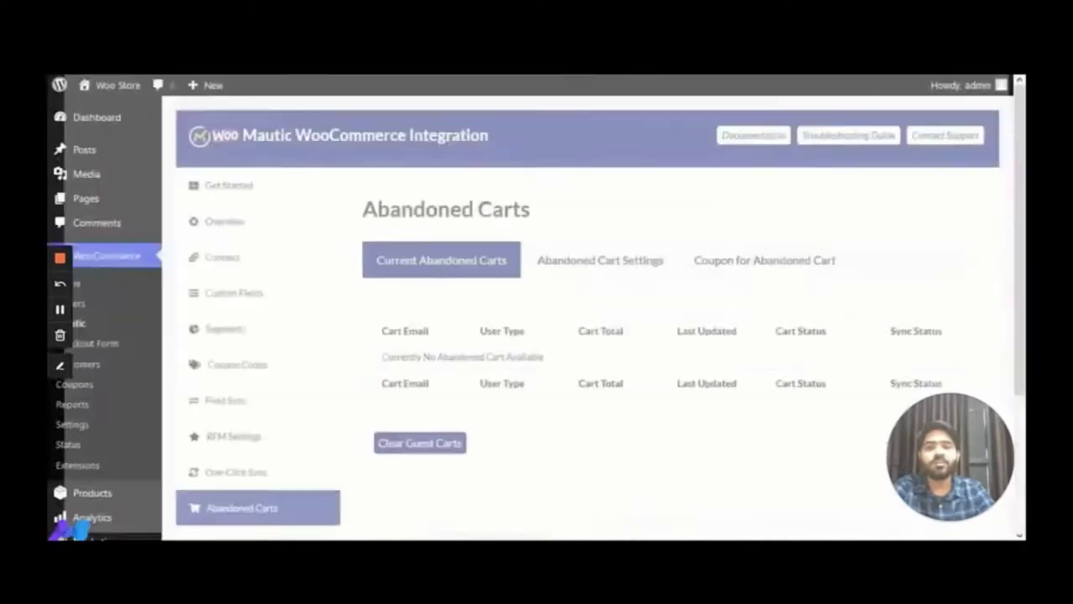
Reload Abandoned Carts and inspect the new $197.00 guest cart's six items
scroll(514, 283, down, 3)
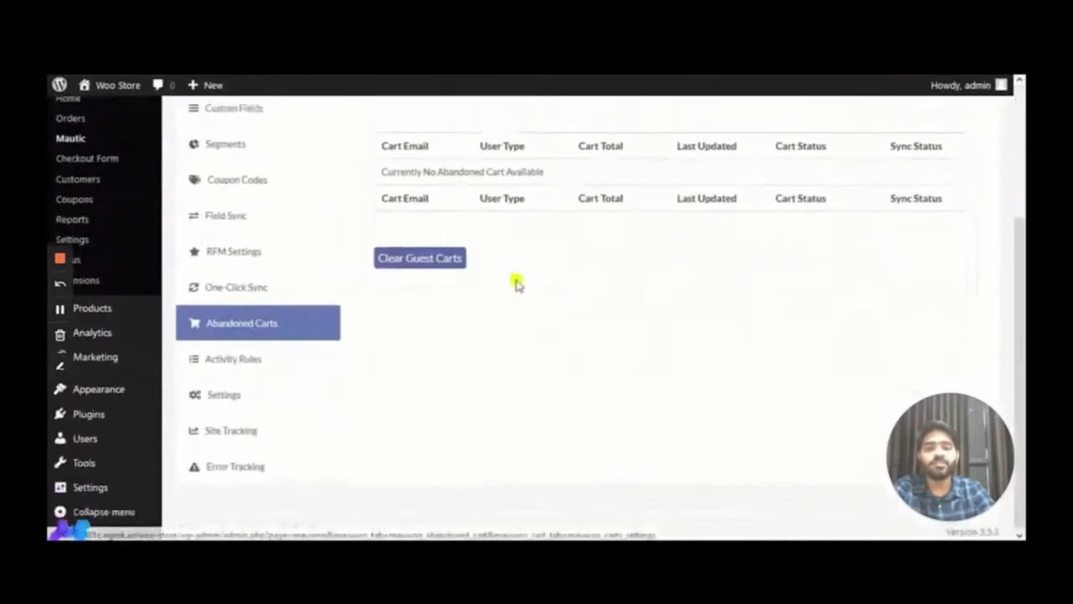
scroll(515, 283, up, 3)
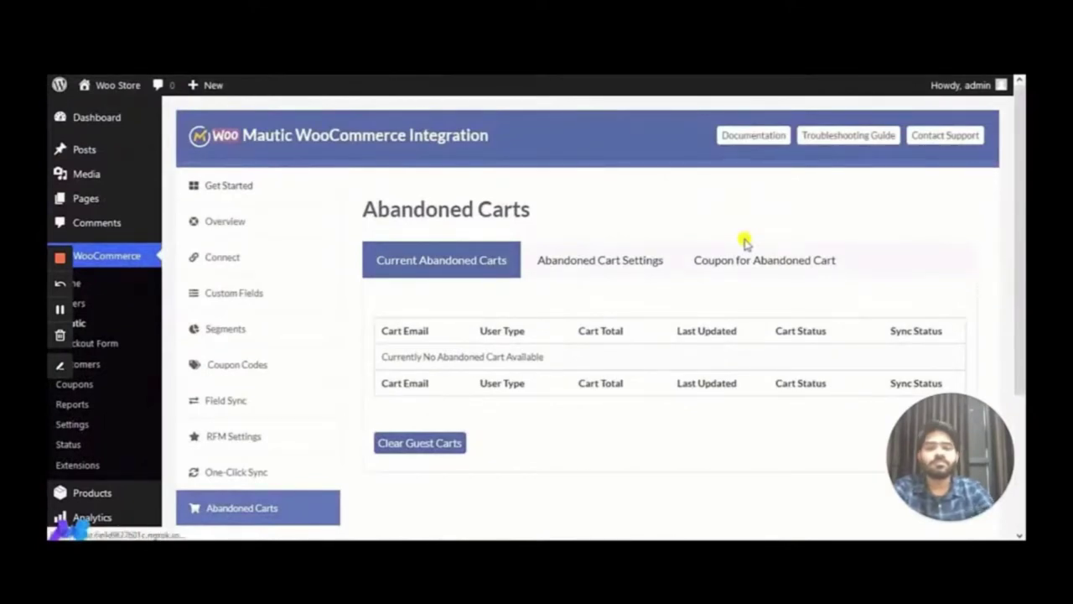
key(F5)
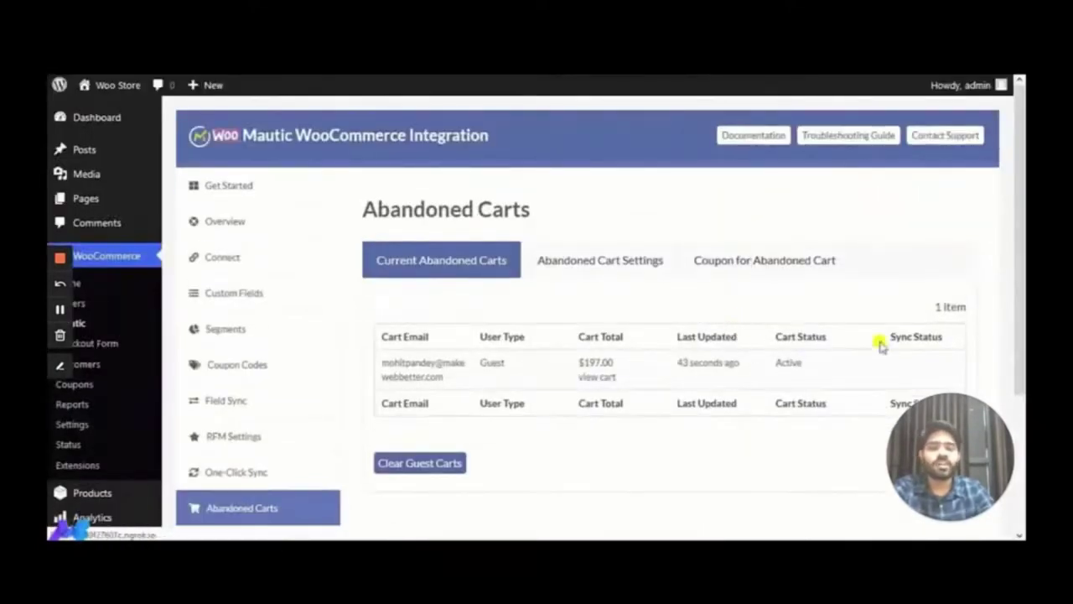
click(604, 381)
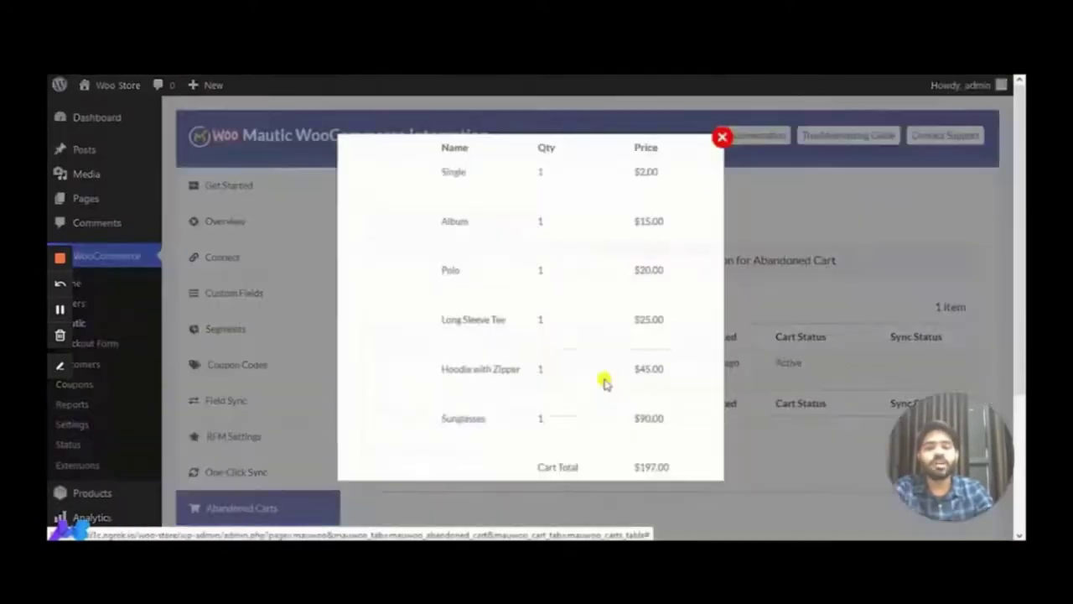
scroll(496, 295, down, 3)
scroll(503, 293, up, 3)
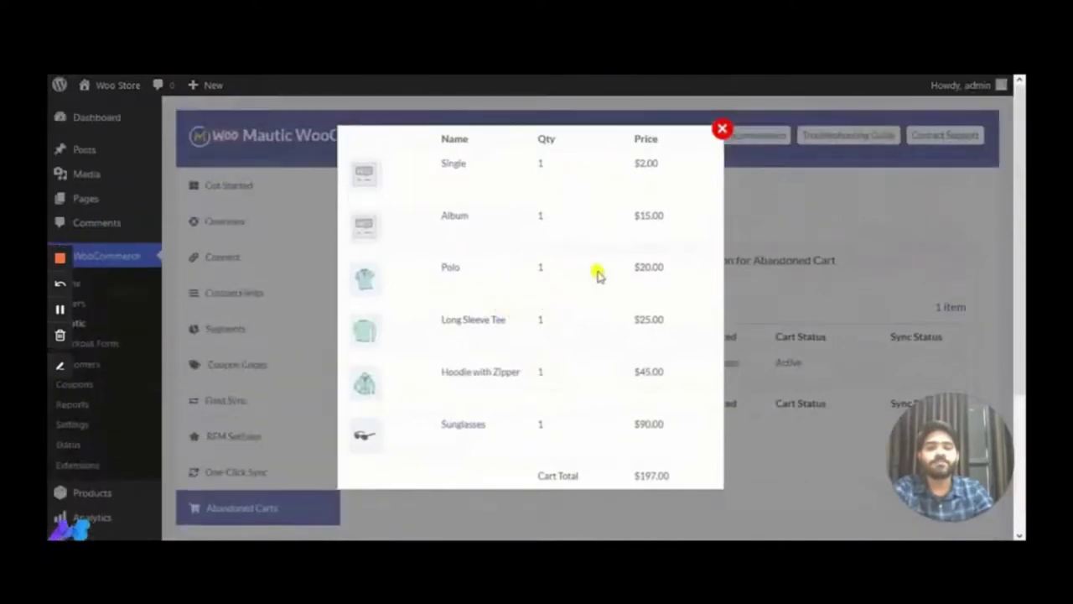
click(722, 128)
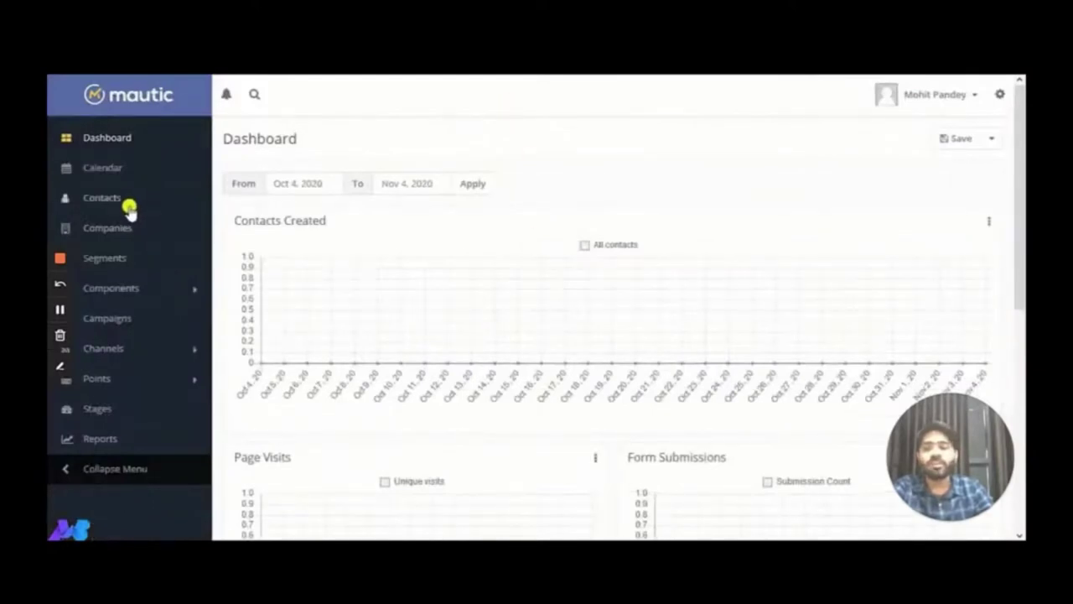
click(130, 208)
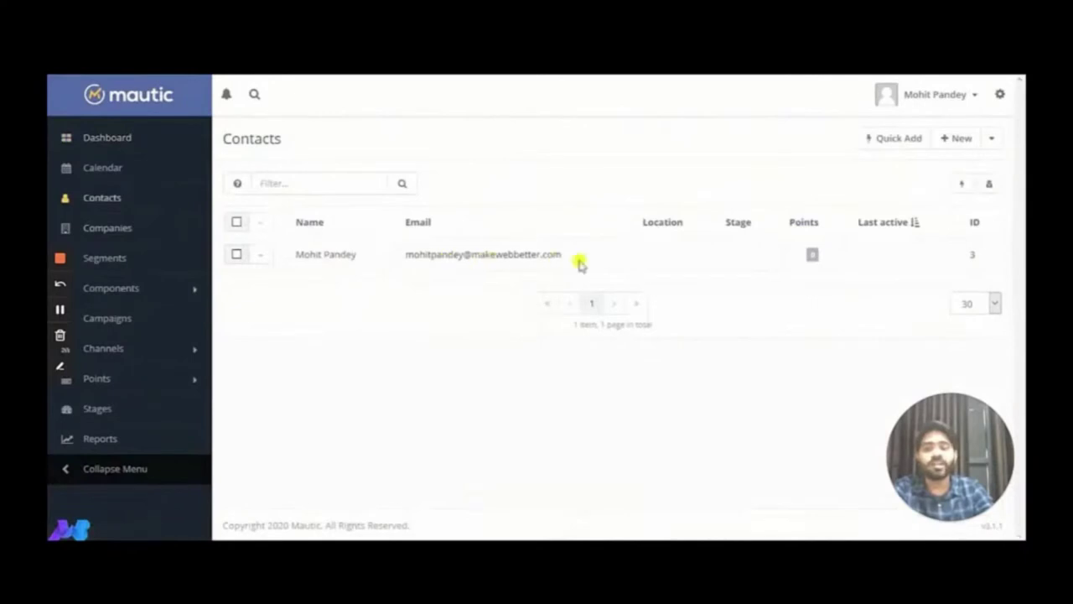
click(325, 258)
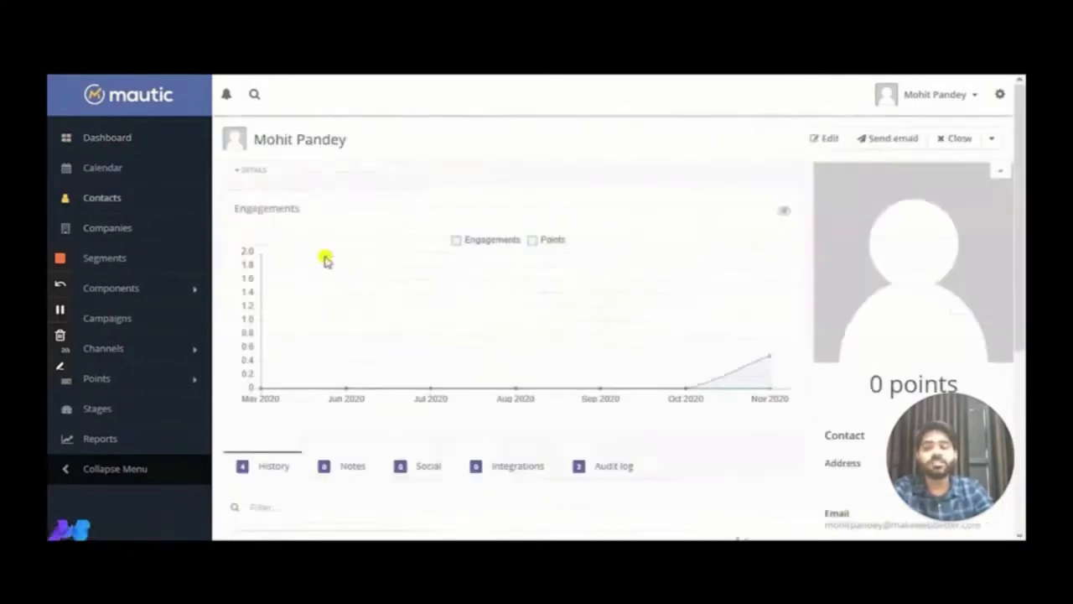
click(252, 171)
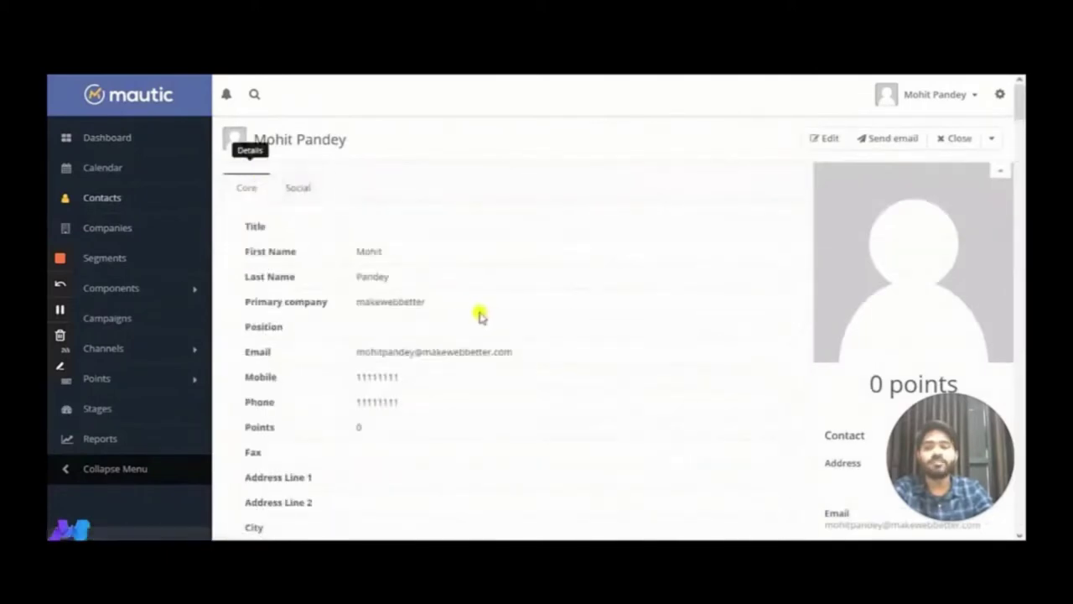
scroll(479, 316, down, 15)
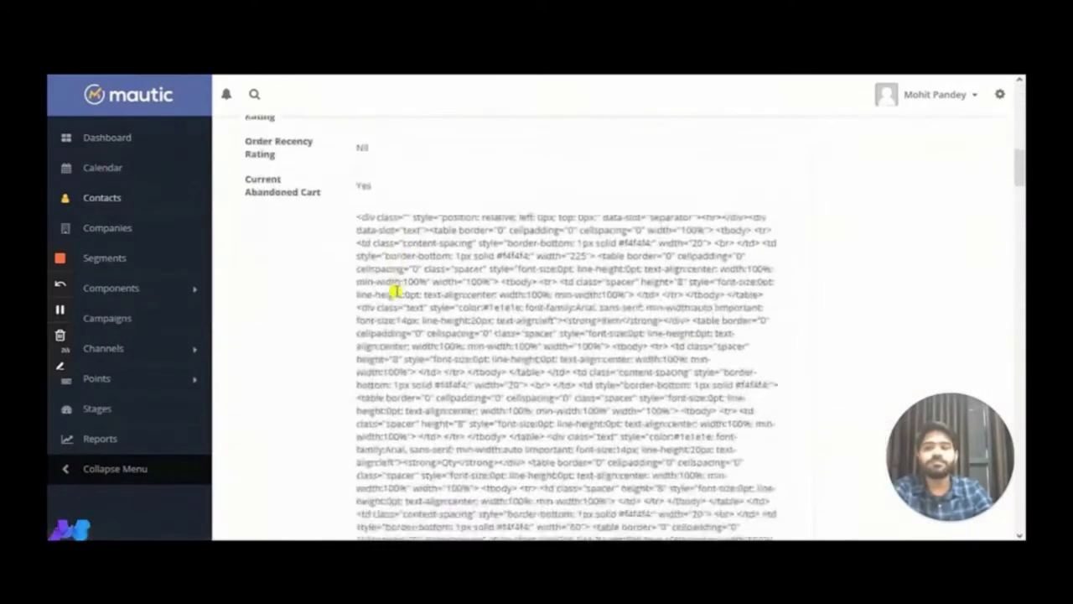
scroll(395, 288, down, 1)
scroll(397, 287, up, 2)
scroll(310, 322, down, 5)
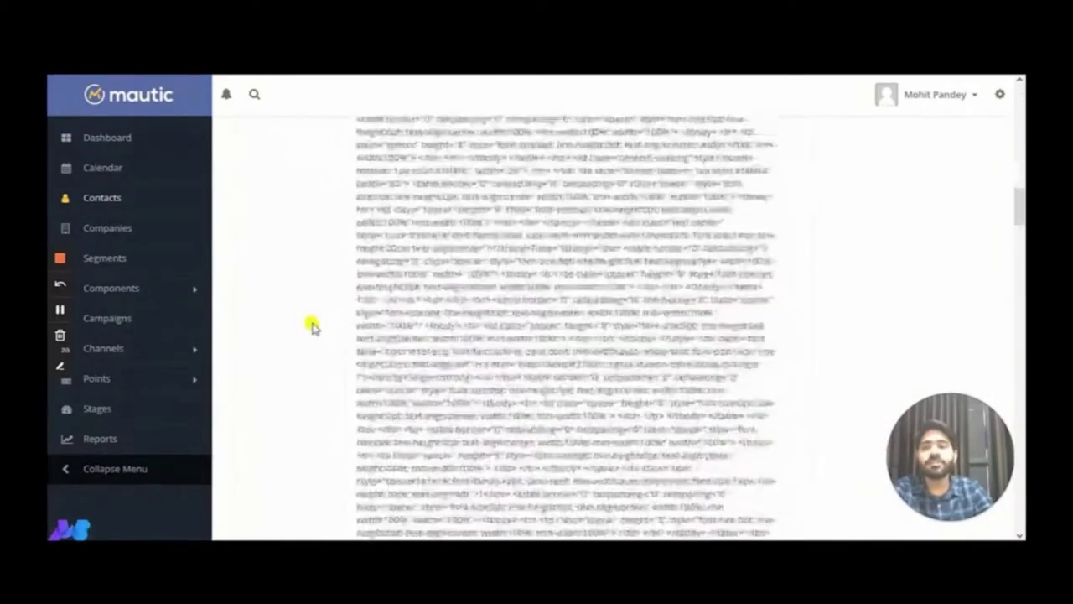
scroll(539, 340, down, 10)
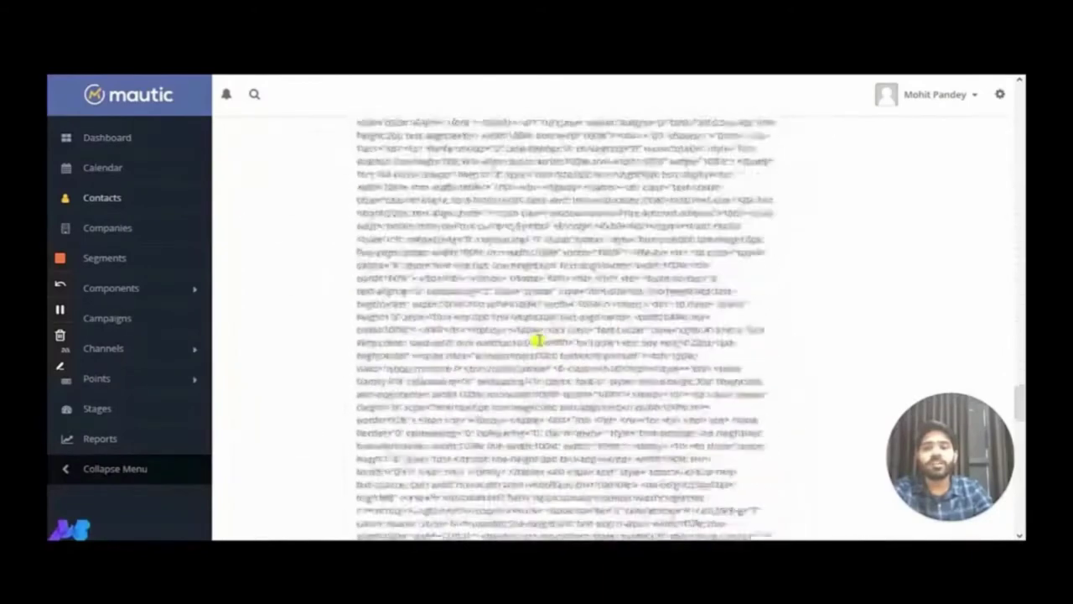
scroll(539, 340, down, 8)
scroll(539, 342, up, 3)
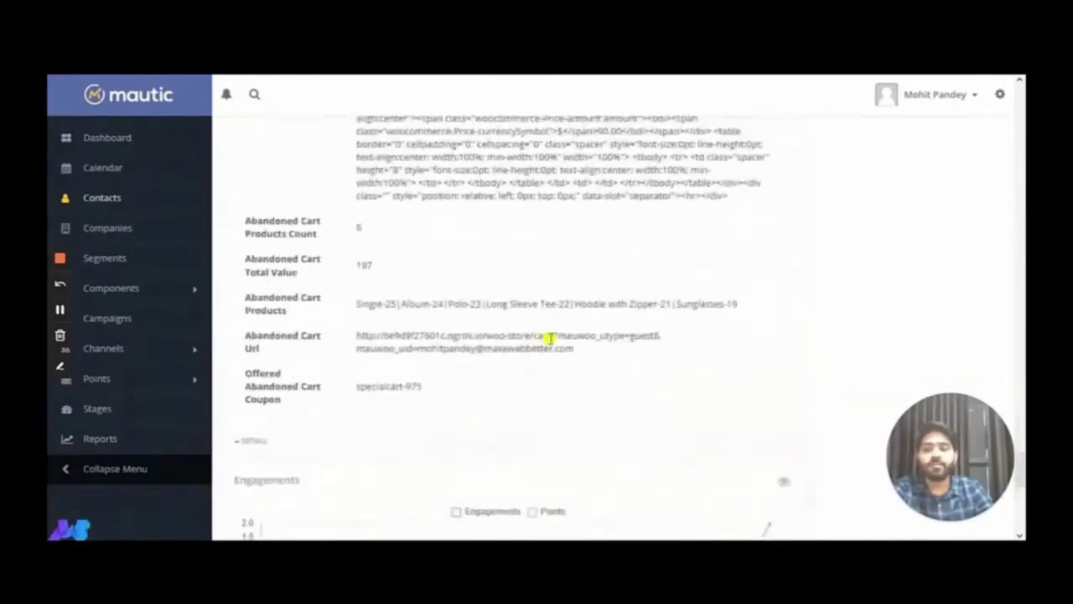
scroll(333, 322, up, 1)
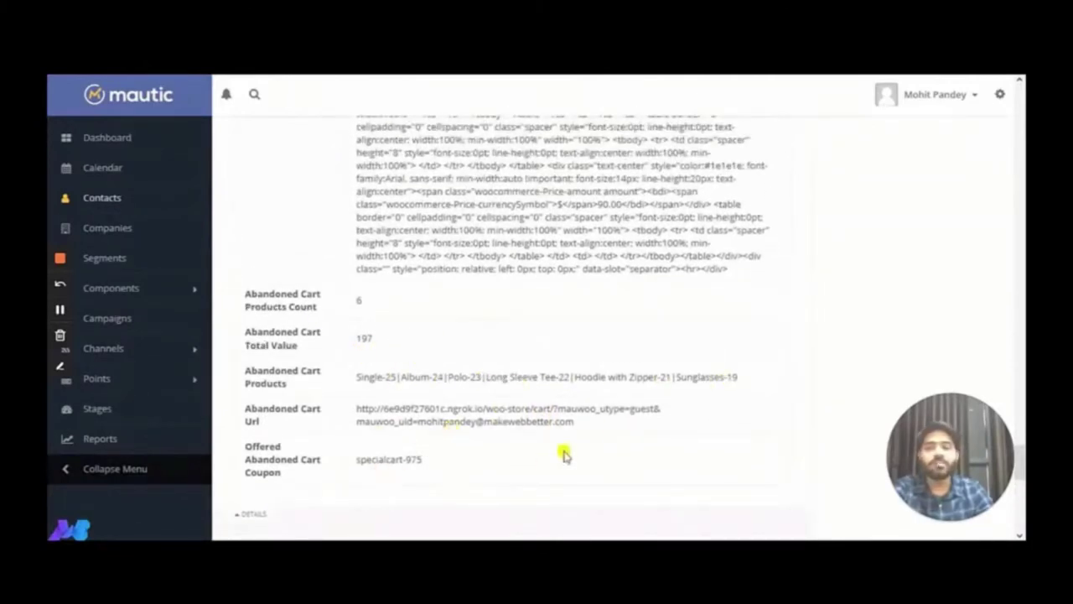
scroll(590, 423, up, 8)
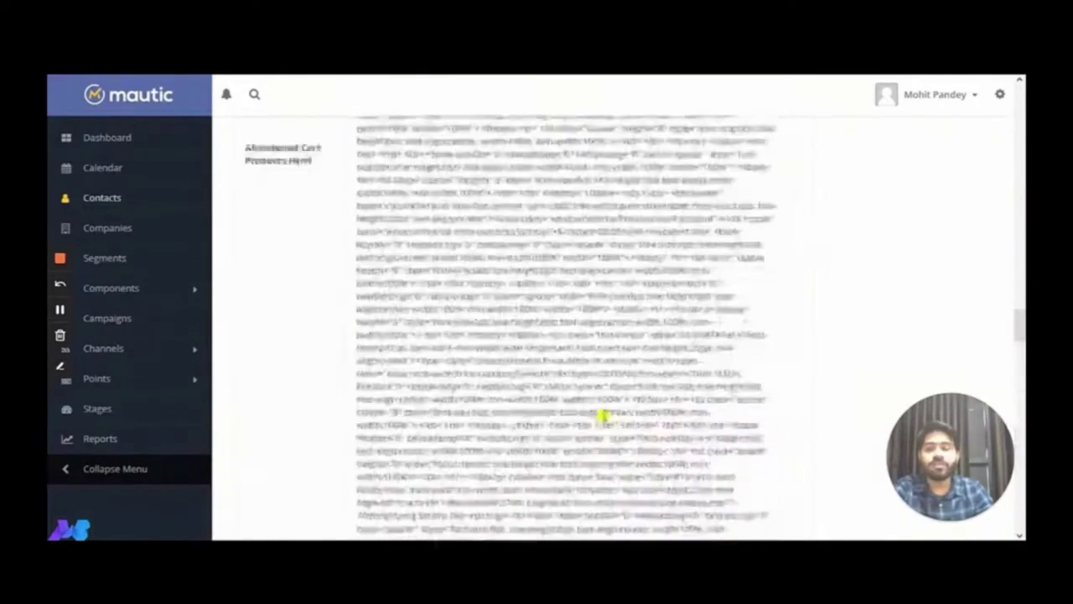
scroll(602, 415, up, 5)
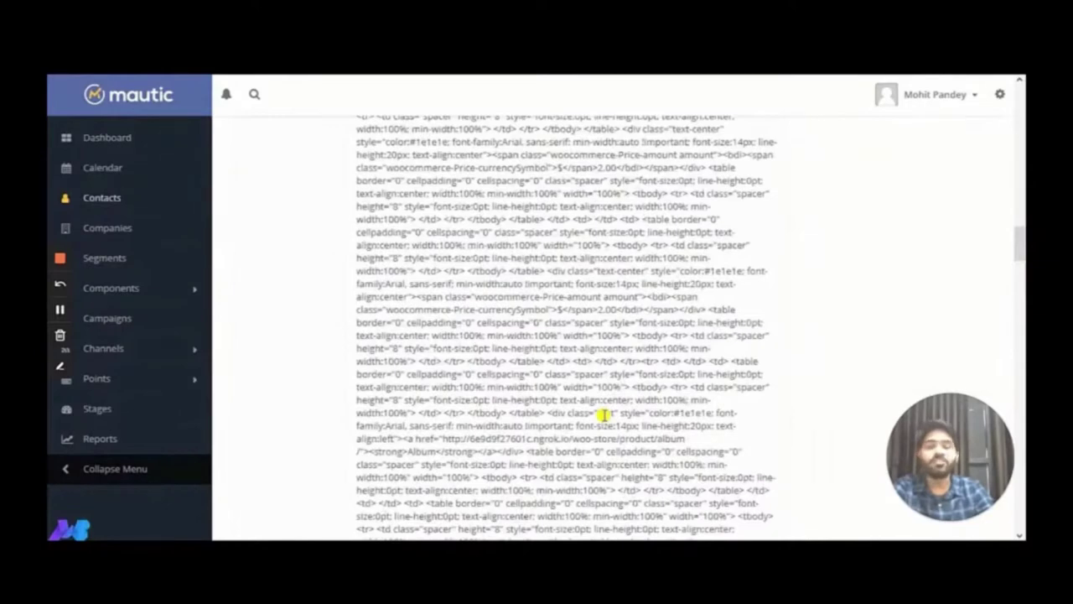
scroll(604, 413, up, 10)
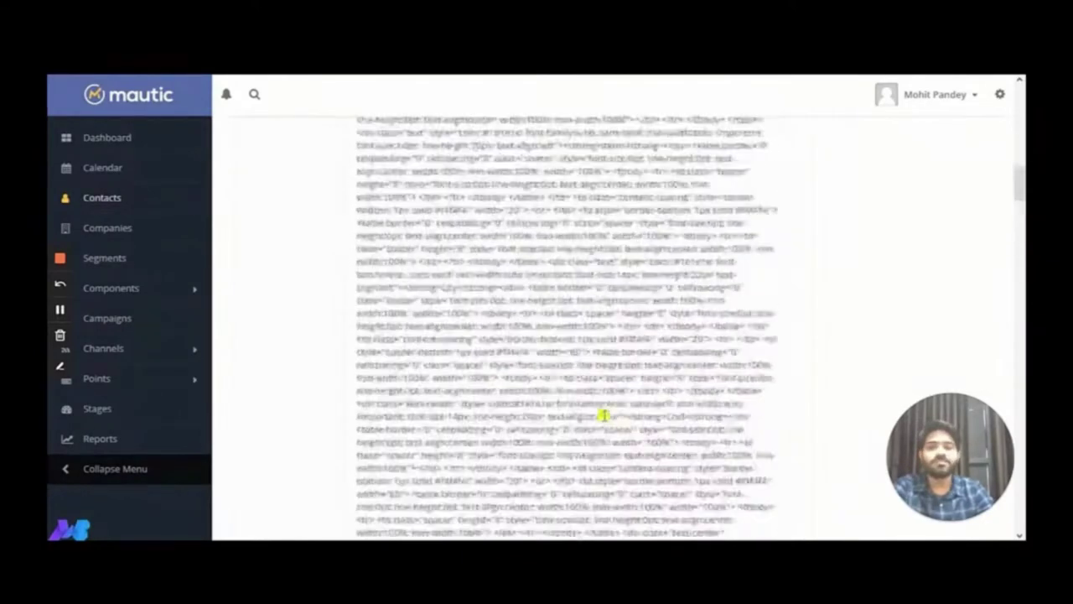
scroll(612, 415, down, 3)
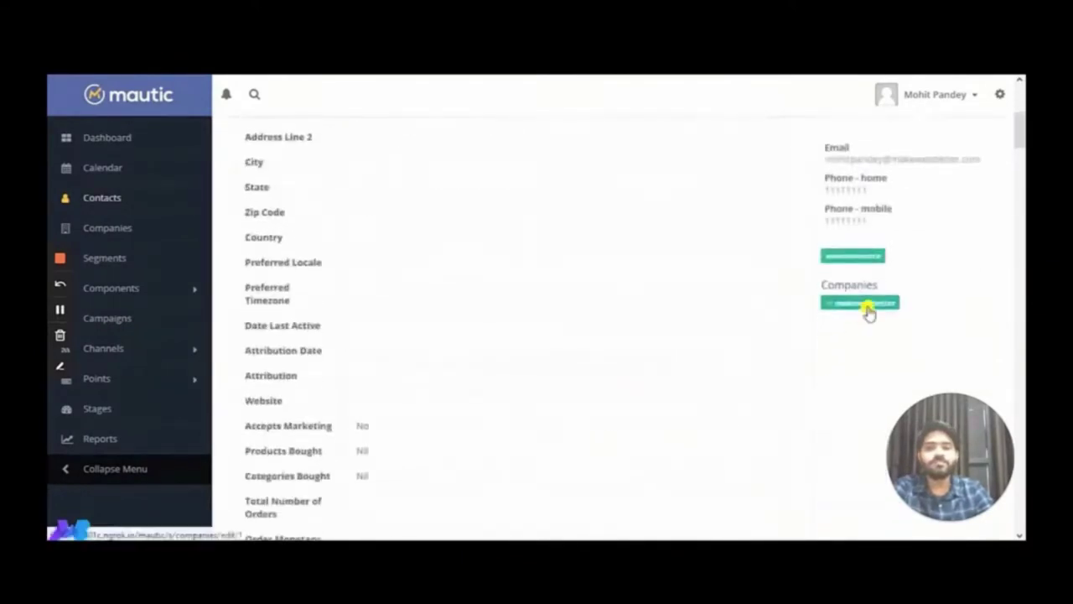
scroll(587, 339, up, 4)
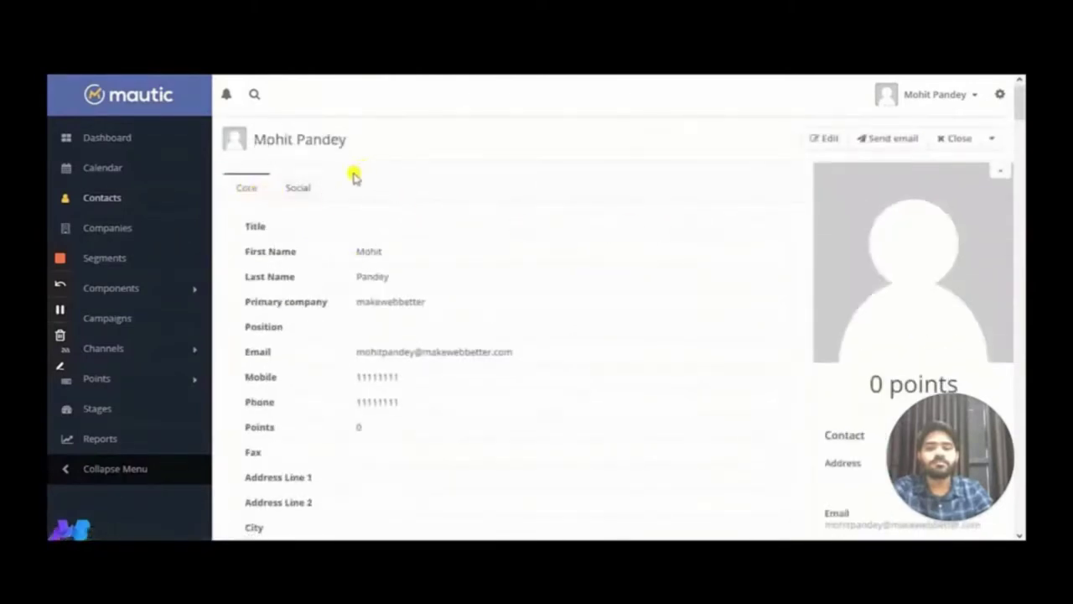
Check the Cart Abandoners segment's 1 contact, then return to the Segments list
click(112, 256)
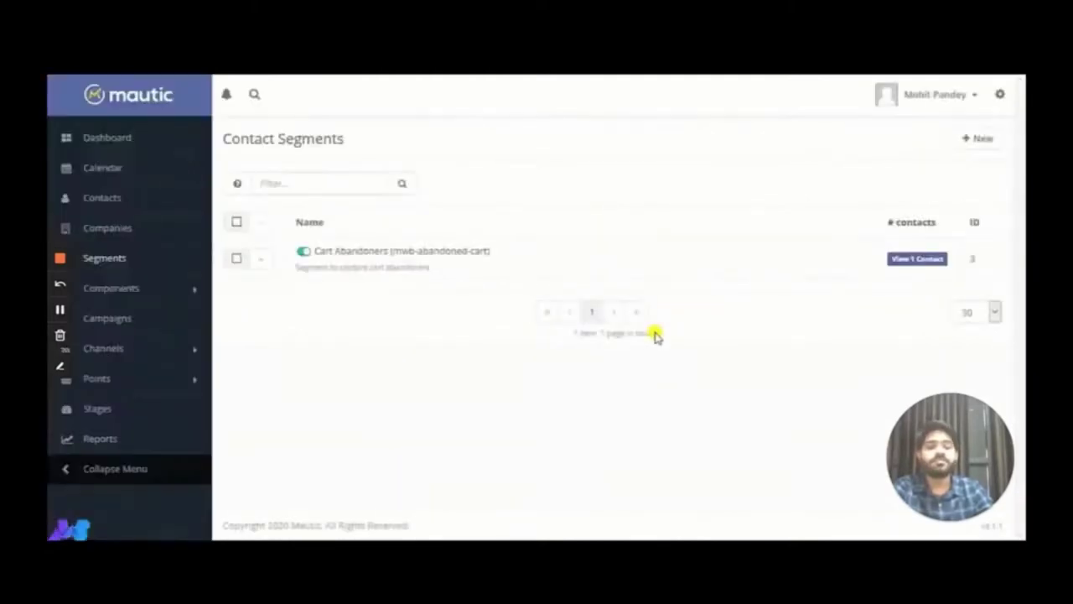
click(928, 262)
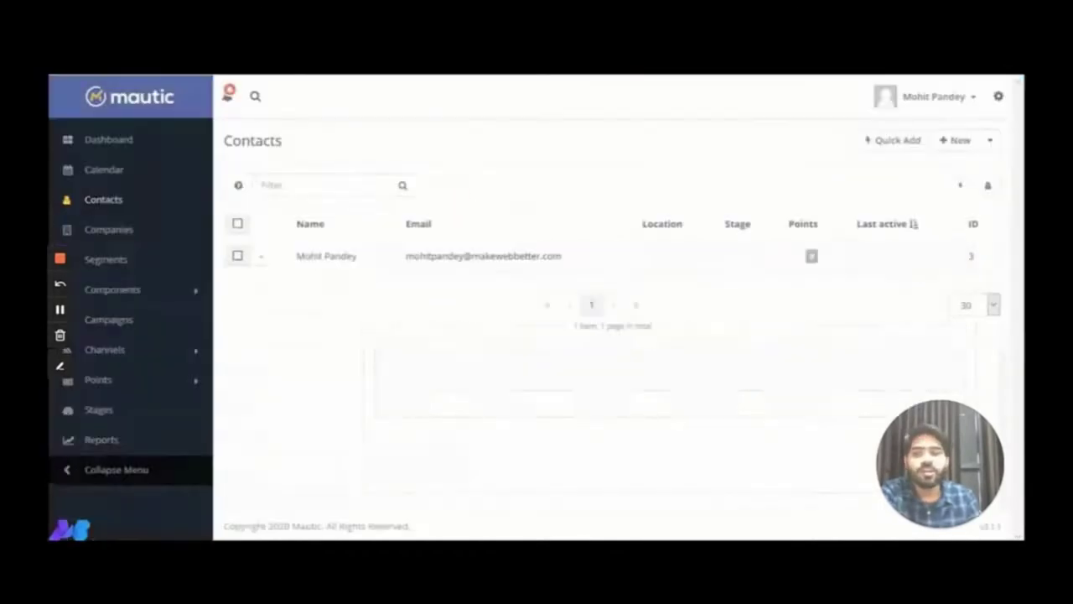
click(93, 262)
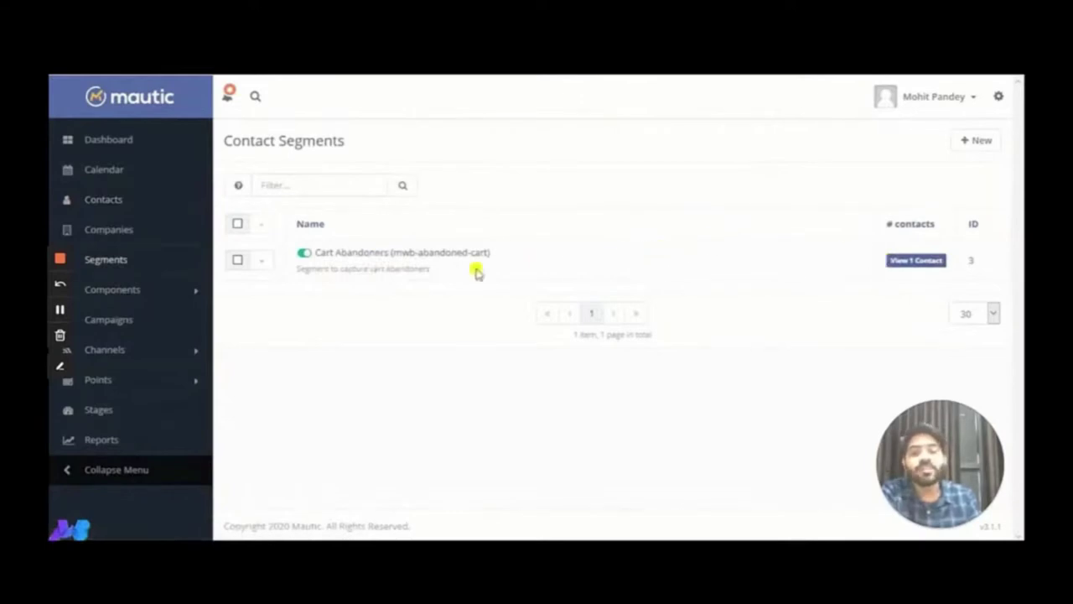
From Channels > Emails, review the Abandoned Cart email names and open Abandoned Cart Email 1
click(170, 352)
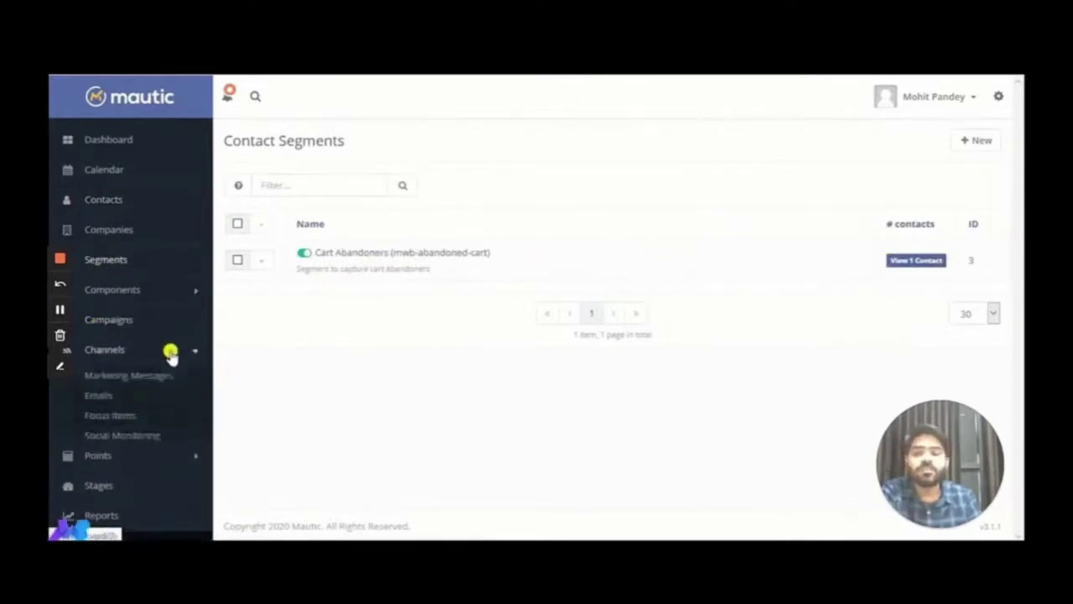
click(88, 398)
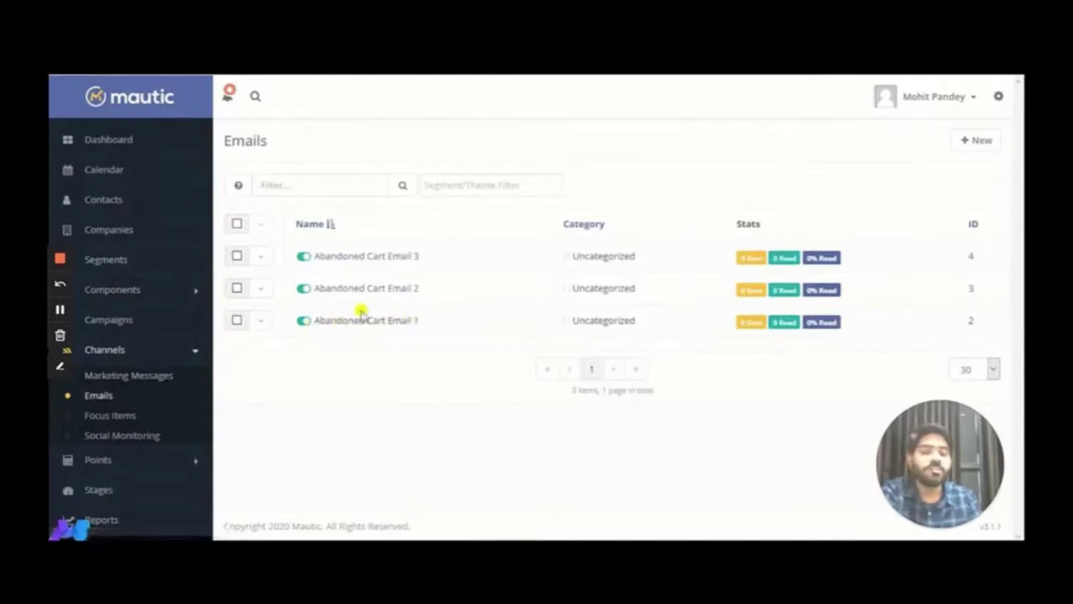
drag(323, 295, 434, 295)
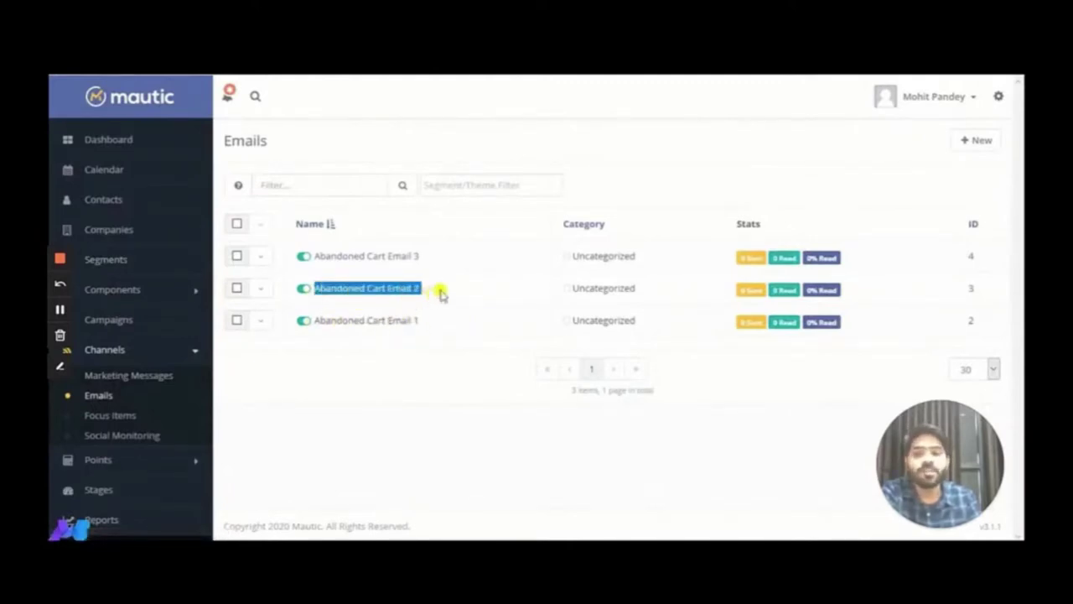
click(440, 293)
drag(311, 257, 430, 260)
click(438, 359)
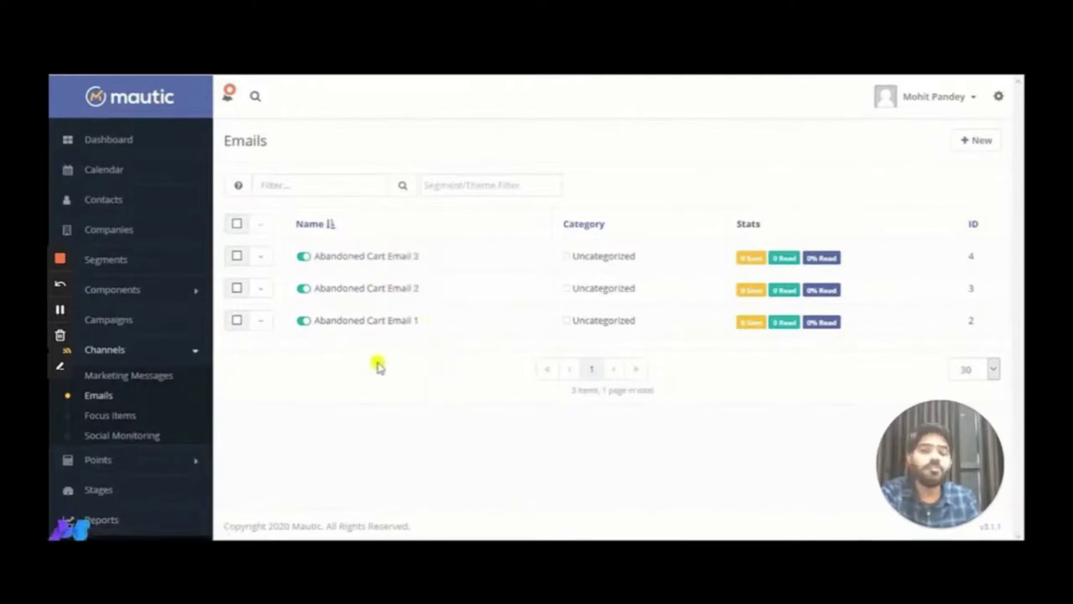
click(392, 323)
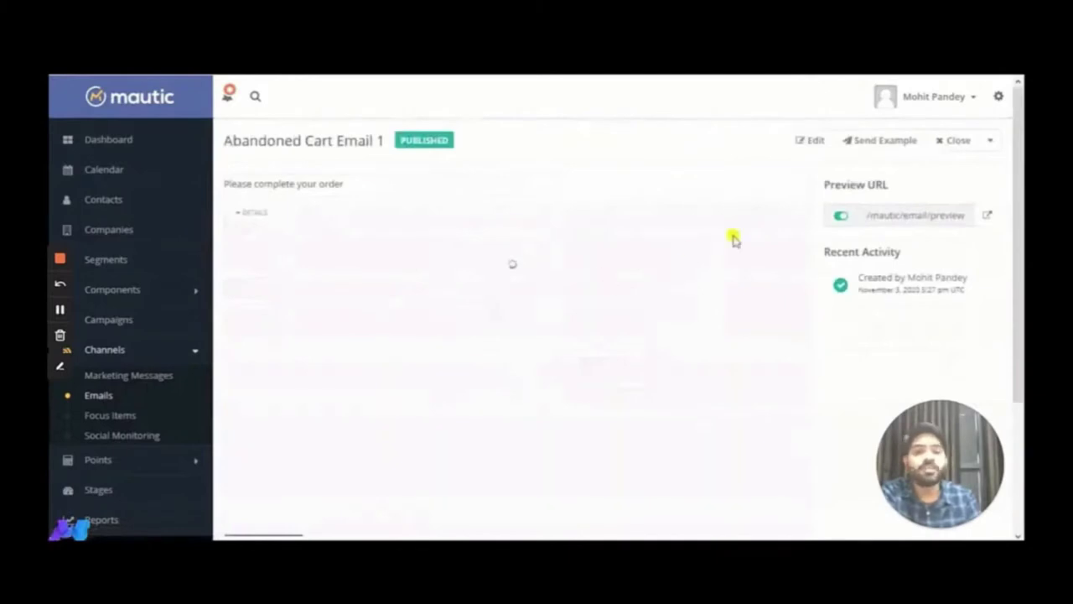
Edit Abandoned Cart Email 1 and view its 'Your order is still open!!' content in the builder
click(812, 151)
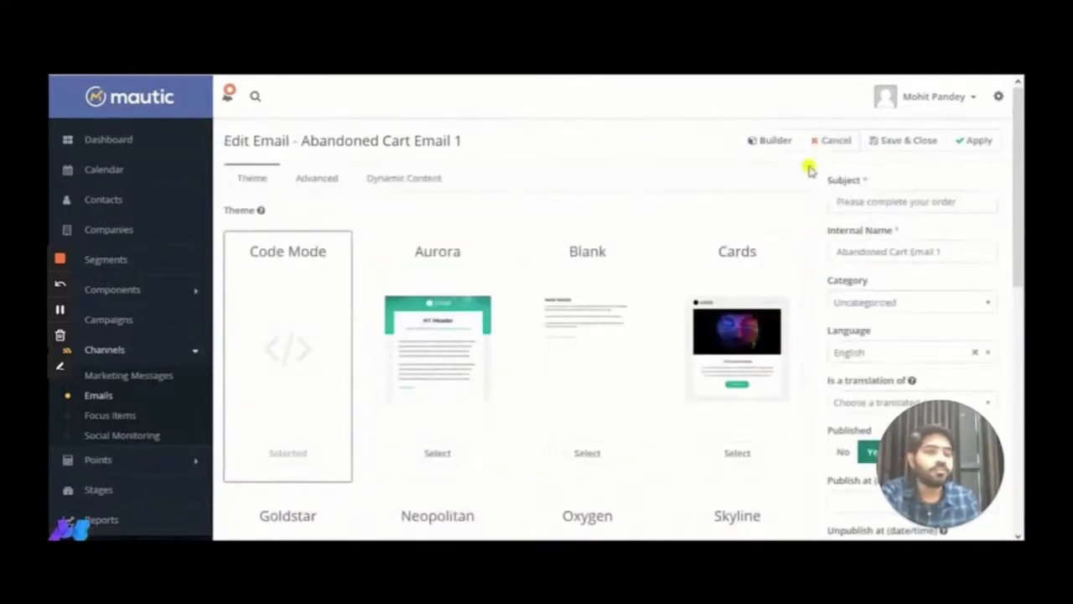
drag(968, 202, 801, 201)
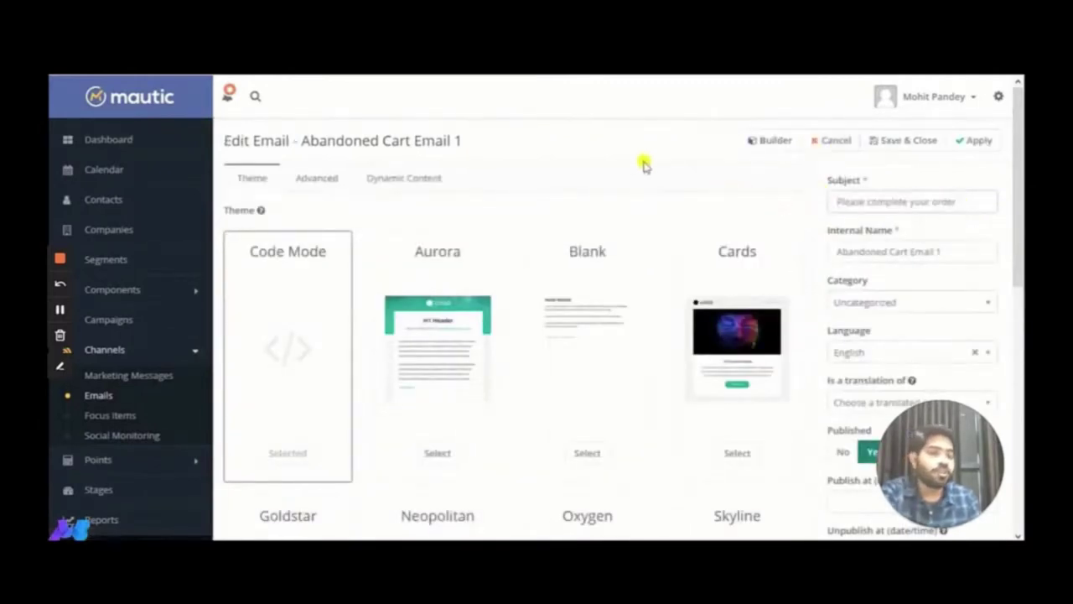
click(759, 139)
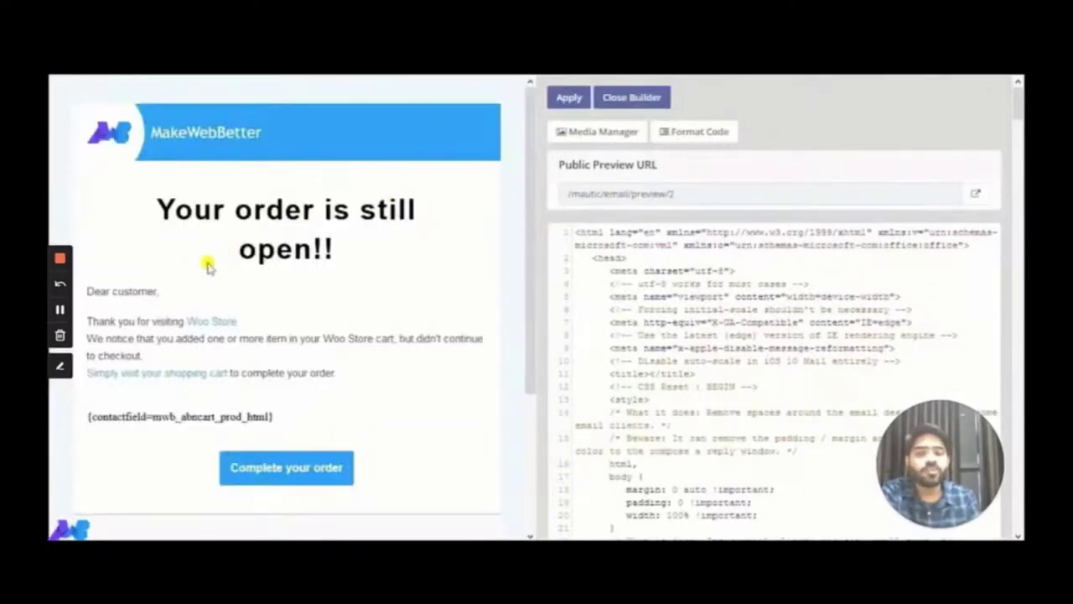
drag(164, 205, 356, 251)
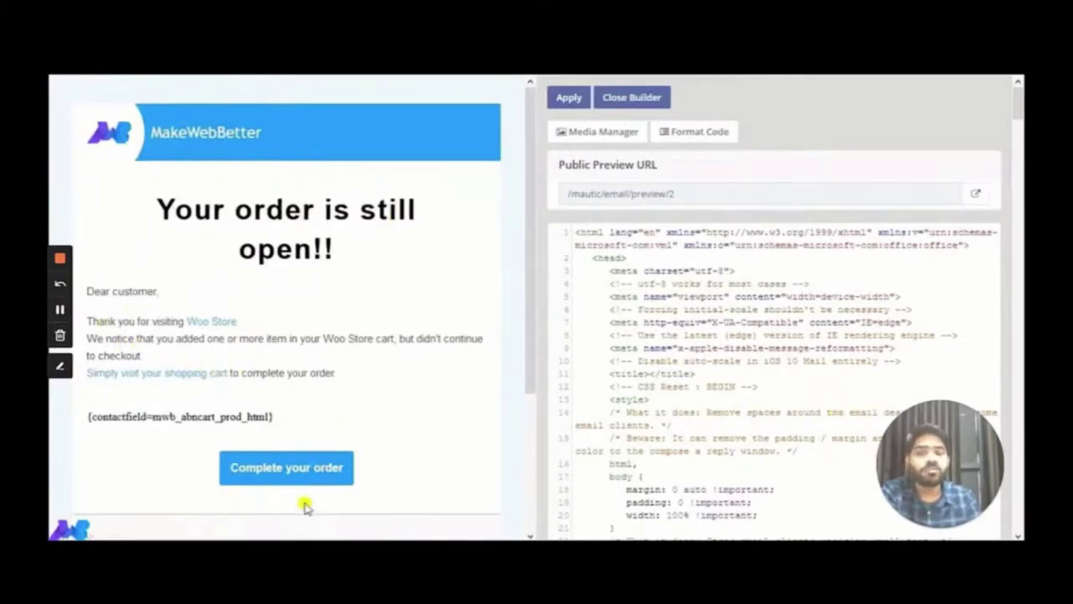
scroll(453, 394, down, 3)
scroll(418, 359, up, 3)
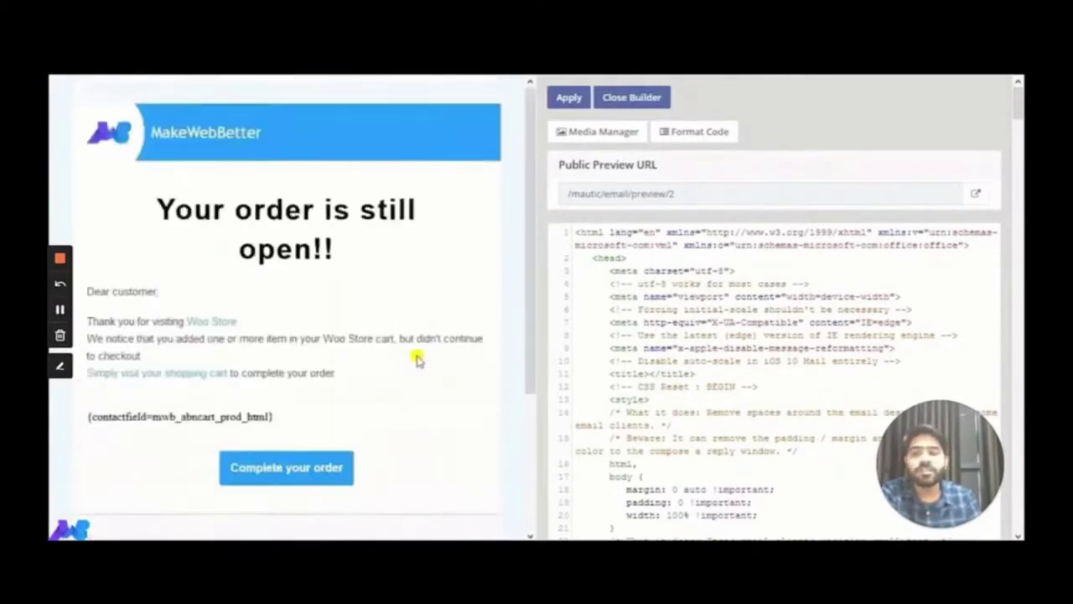
Reinsert the {contactfield=mwb_abncart_url} token into the link's href from the token suggestions
key(ctrl+f)
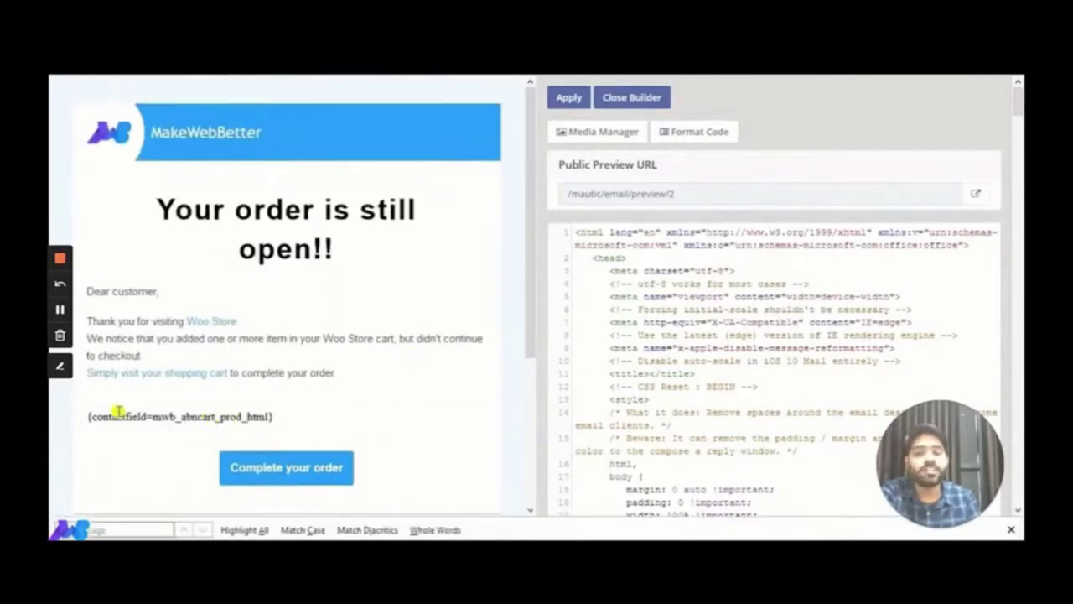
double_click(118, 414)
key(ctrl+f)
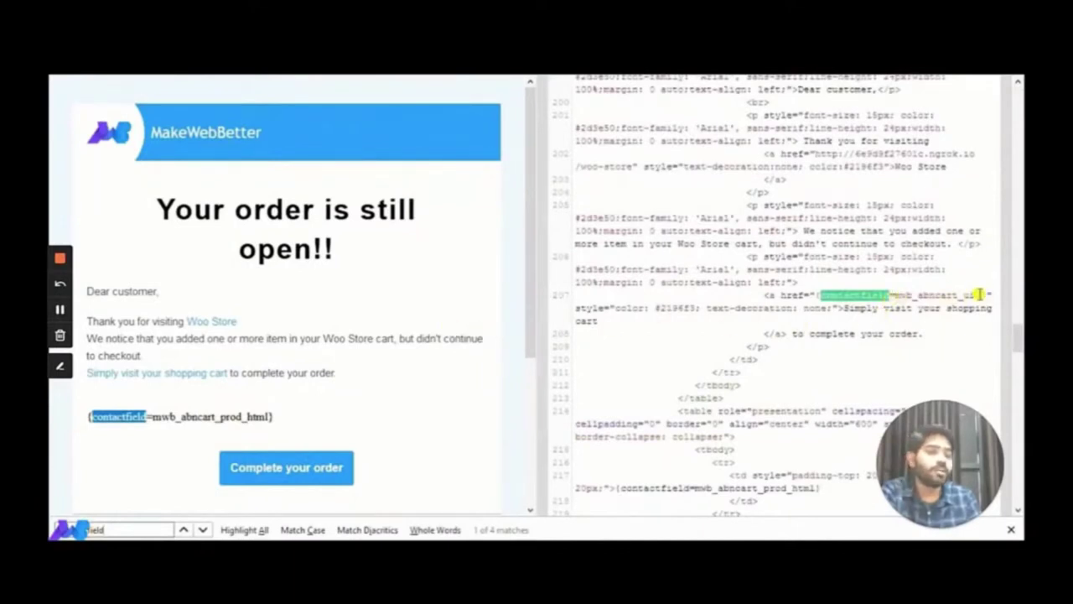
drag(990, 293, 813, 295)
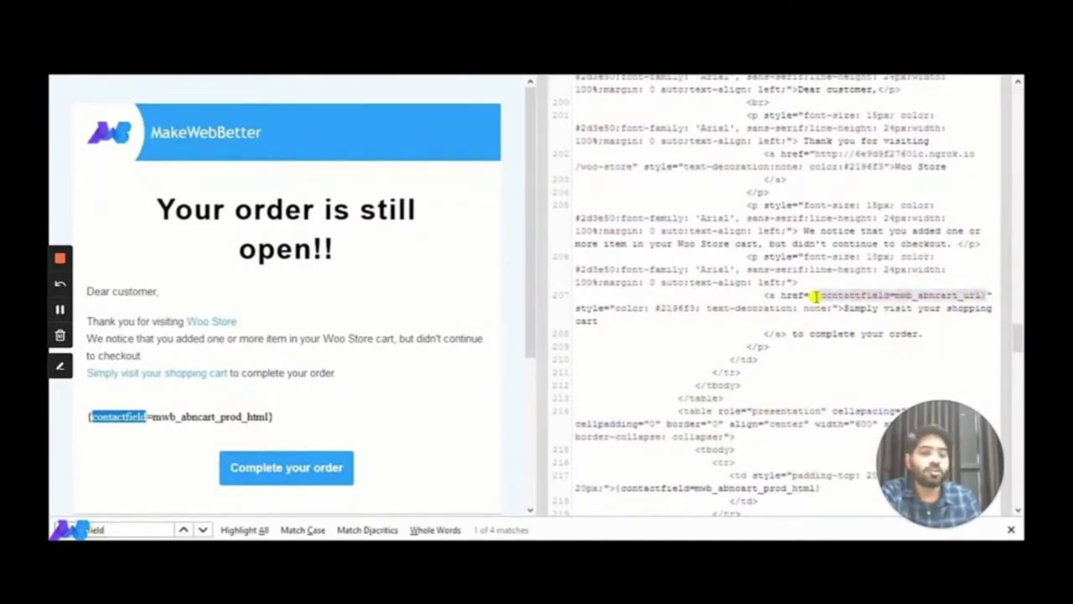
key(BackSpace)
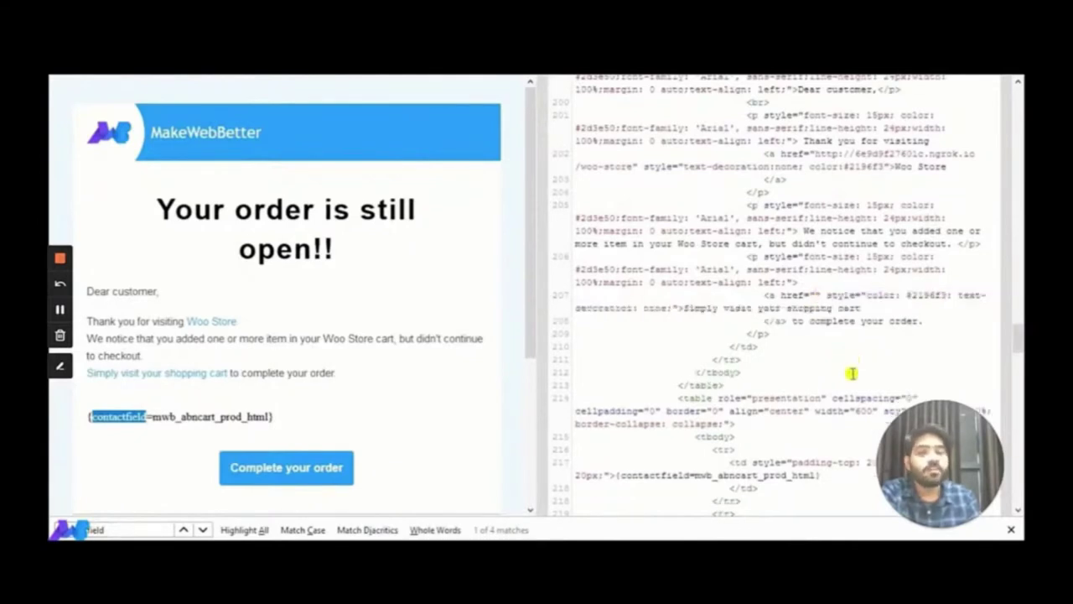
key(ctrl+space)
key(Down)
key(Down)
key(Down)
key(Down)
key(Down)
key(Down)
key(Down)
key(Down)
key(Down)
key(Down)
key(Down)
key(Down)
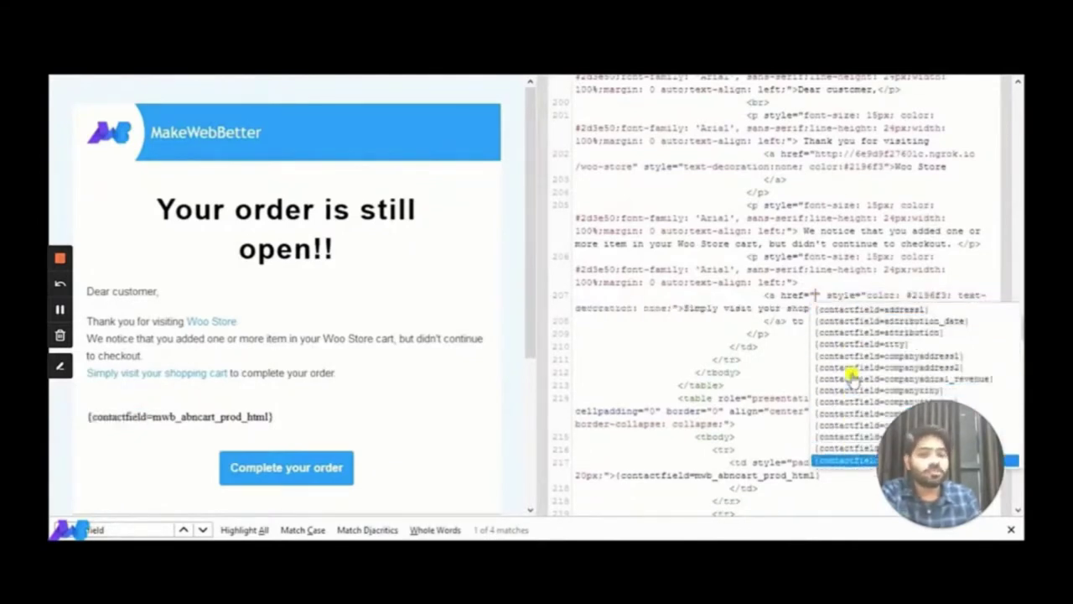
key(Down)
key(Down)
key(Down)
key(Down)
key(Down)
key(Down)
key(Down)
key(Down)
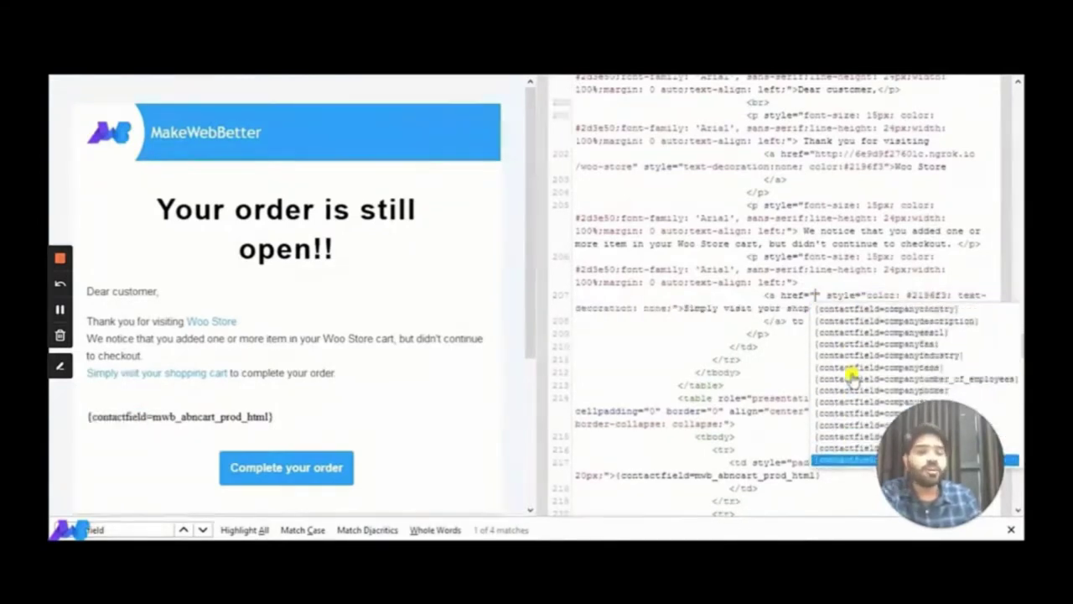
key(Down)
key(Down)
key(Down)
key(Down)
key(Down)
key(Down)
key(Down)
key(Down)
key(Down)
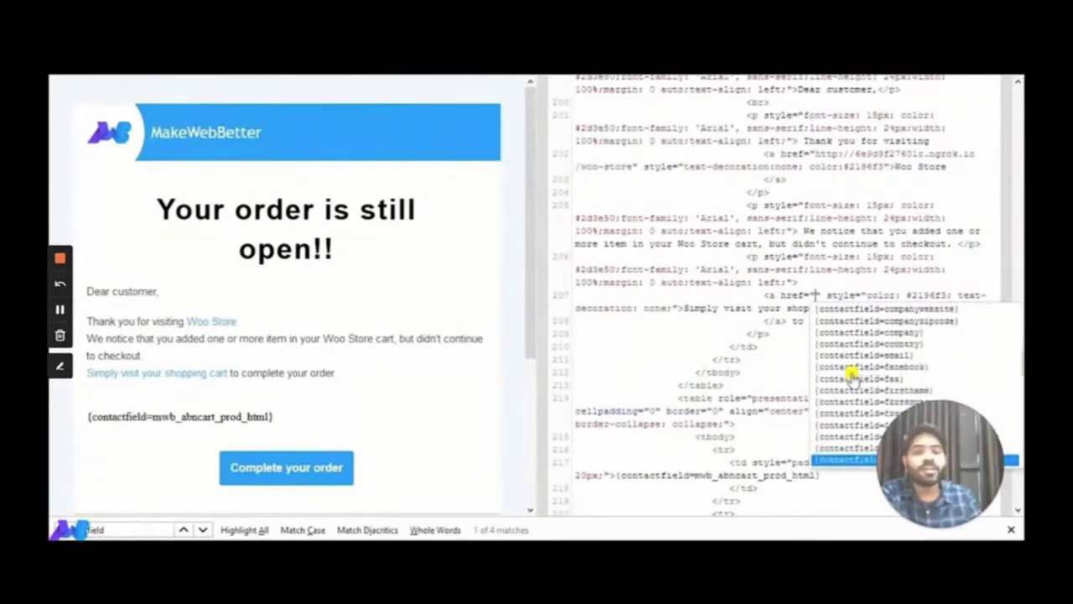
key(Down)
key(Down)
key(Down)
key(Down)
key(Down)
key(Down)
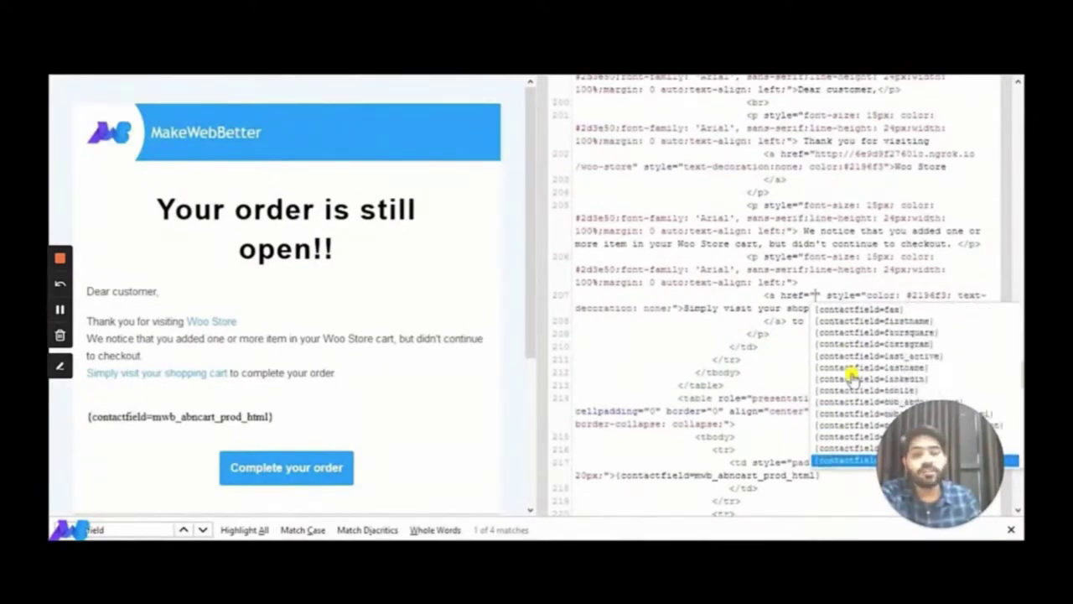
key(Down)
key(Down)
key(Down)
key(Down)
key(Down)
key(Down)
key(Return)
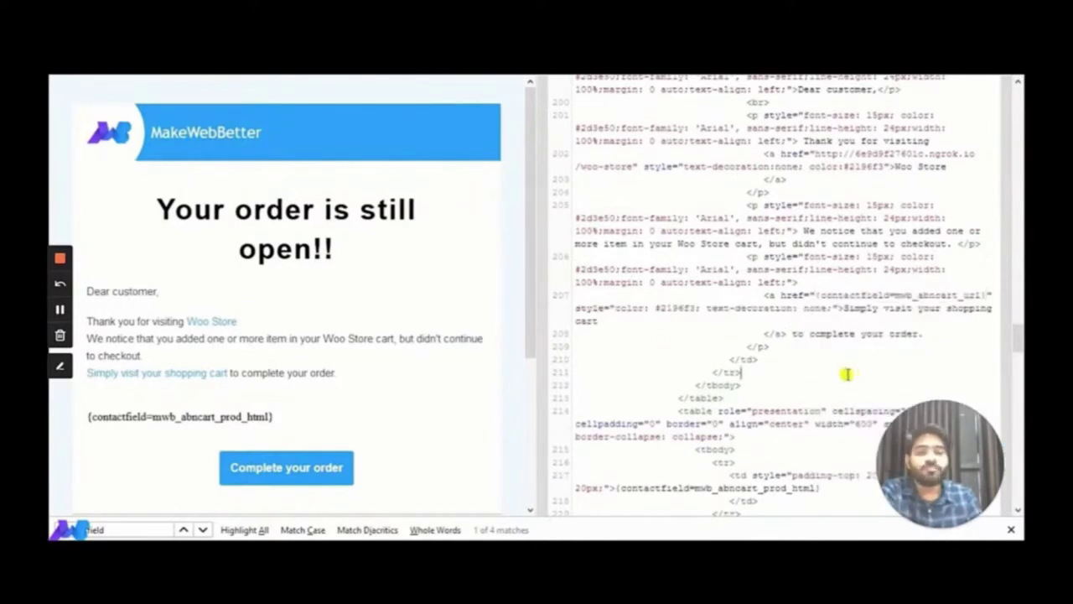
Locate the mwb_abncart_prod_html cart products token on code line 217
scroll(263, 390, down, 3)
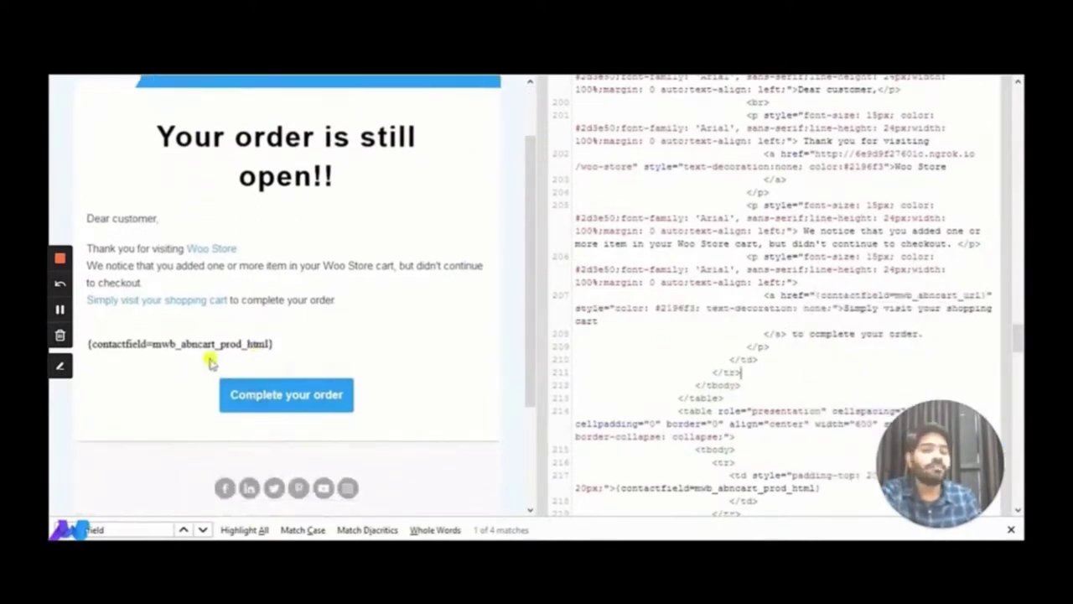
double_click(237, 344)
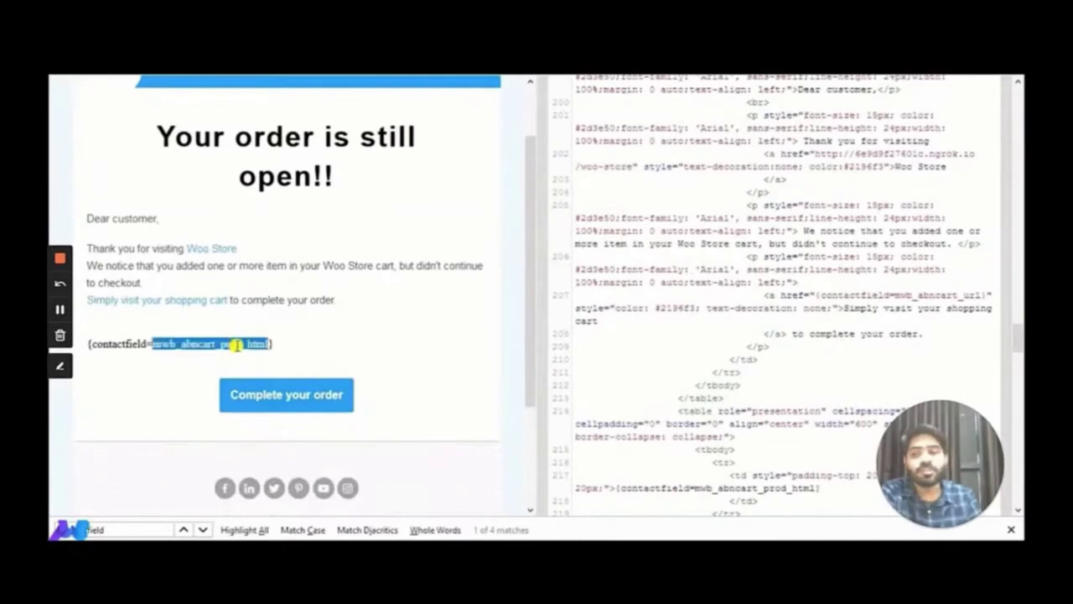
click(155, 528)
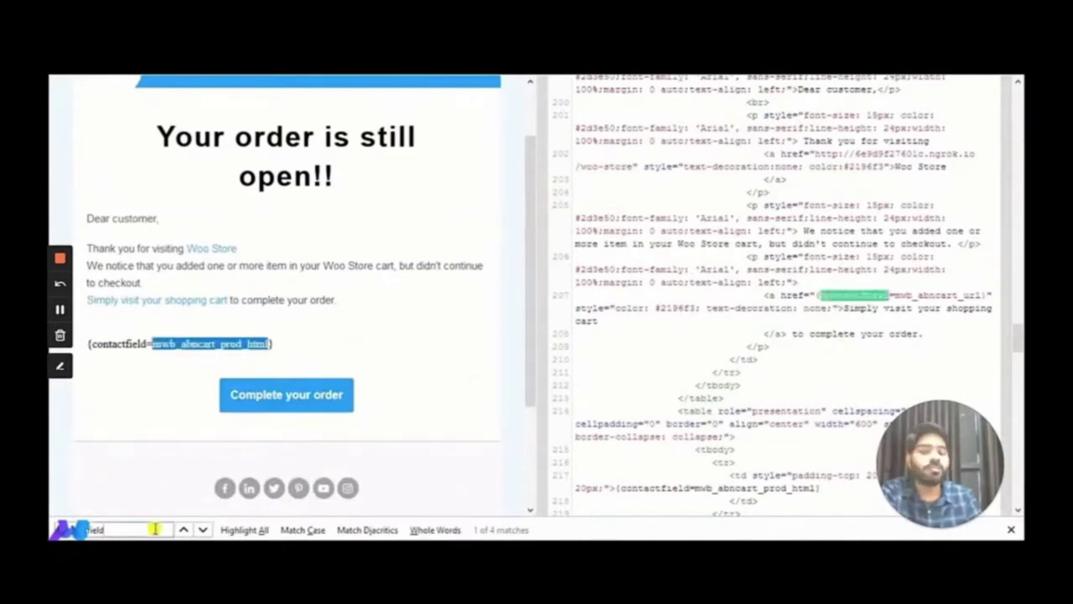
key(Return)
scroll(759, 335, down, 3)
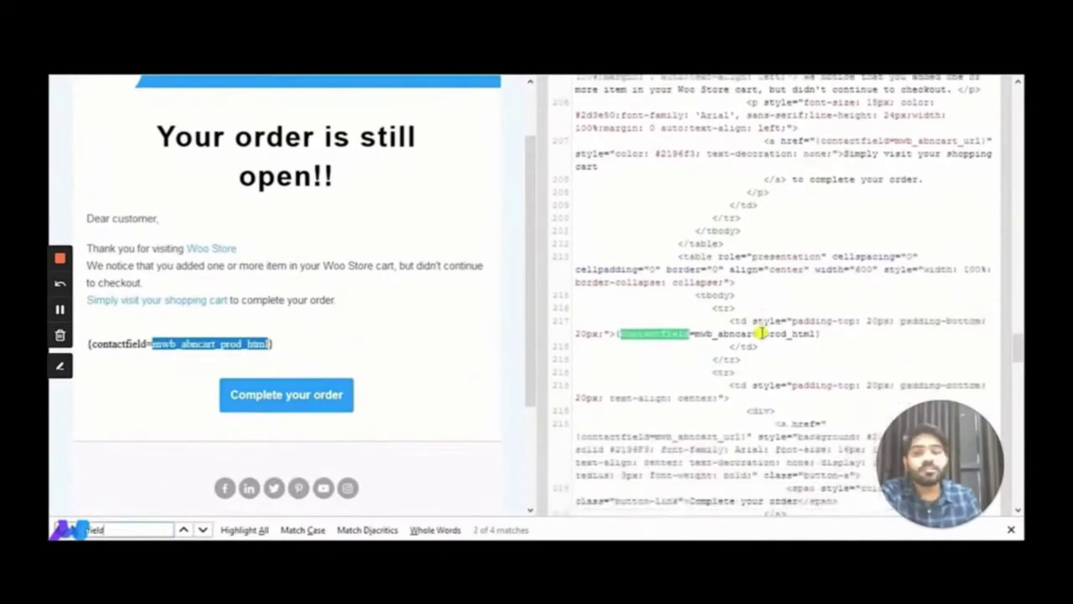
click(751, 335)
drag(844, 335, 615, 335)
click(829, 330)
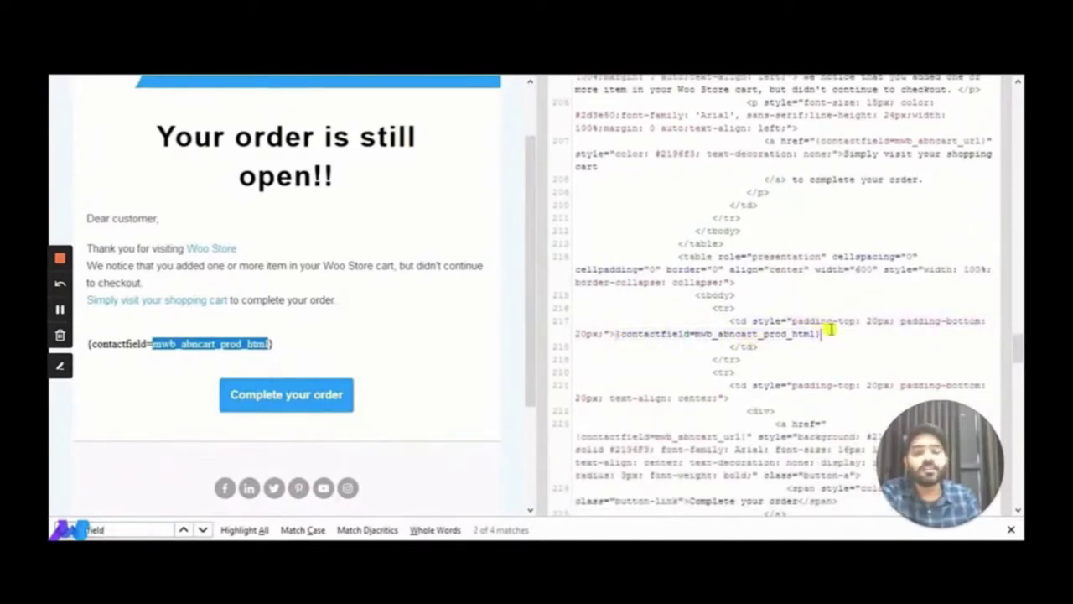
click(309, 351)
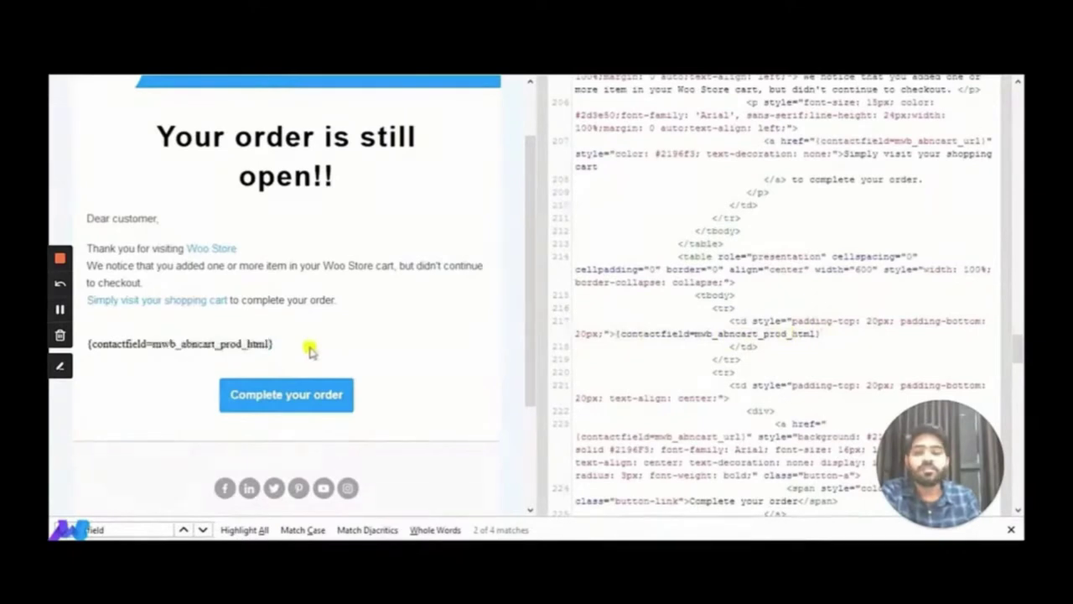
Review the Complete your order button text and its cart URL placeholder in the code
scroll(711, 381, down, 2)
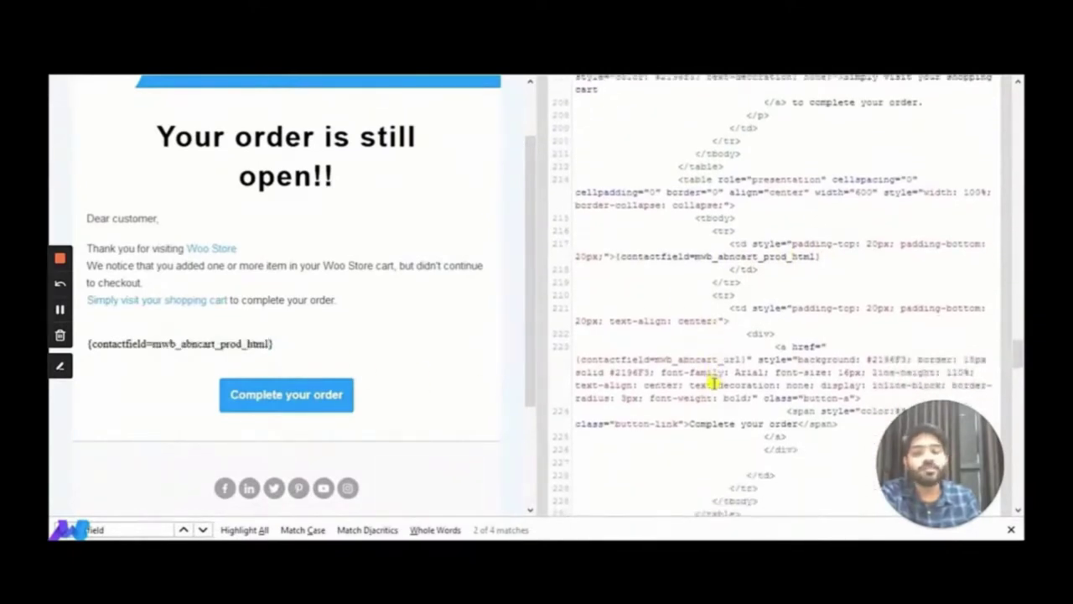
scroll(711, 383, down, 2)
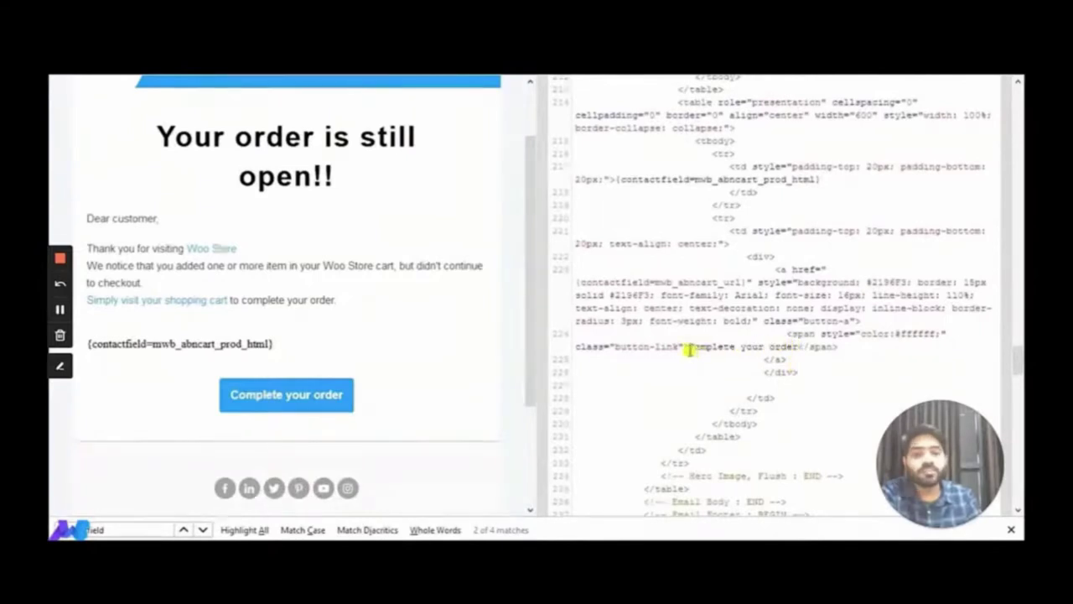
drag(689, 351, 793, 346)
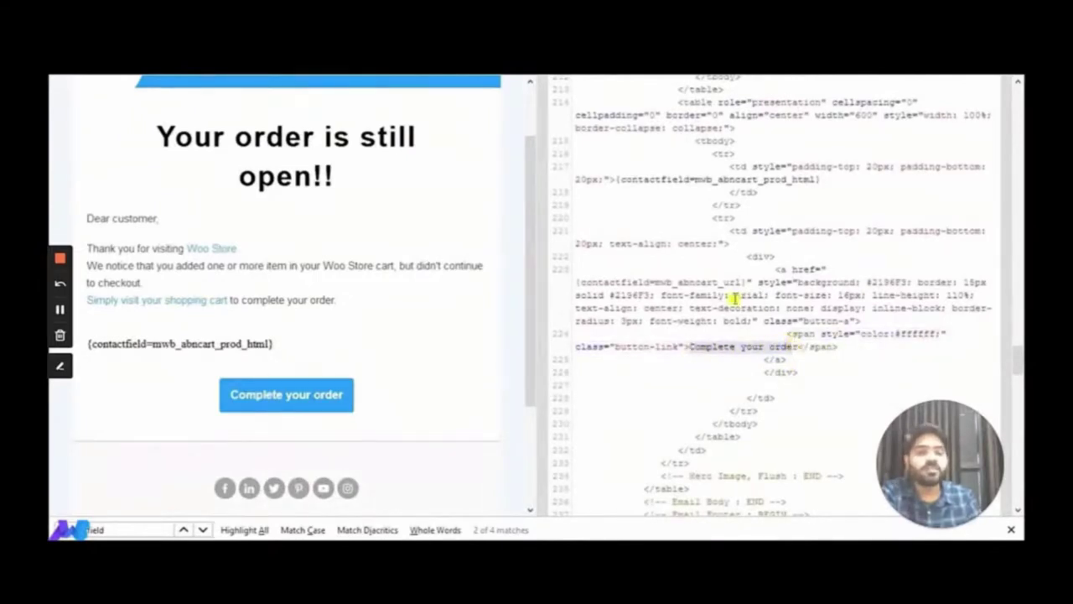
drag(655, 283, 686, 283)
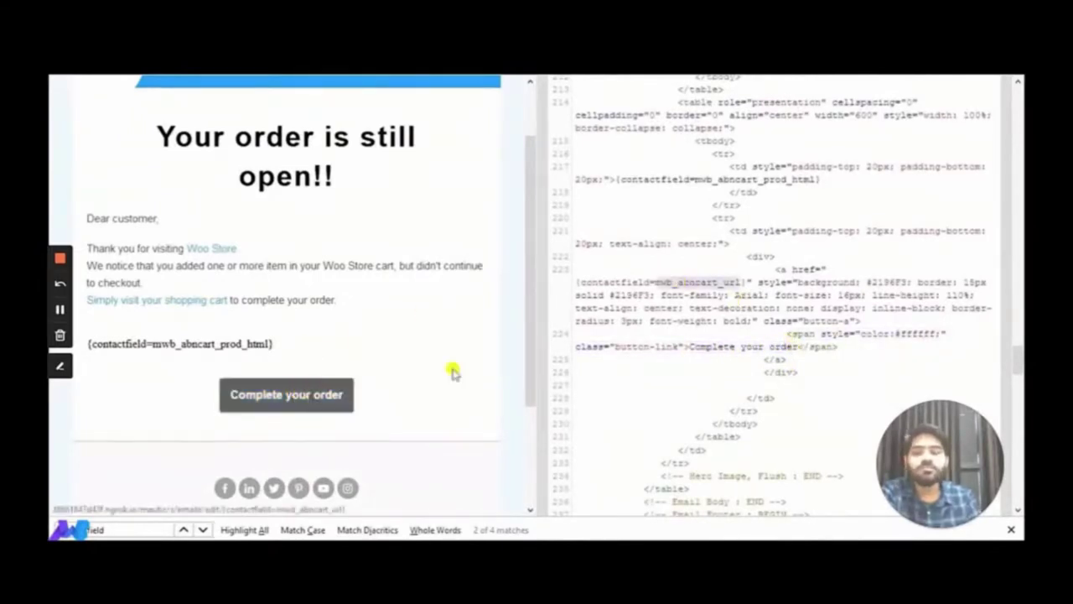
scroll(609, 333, up, 3)
scroll(611, 332, down, 6)
scroll(611, 331, up, 15)
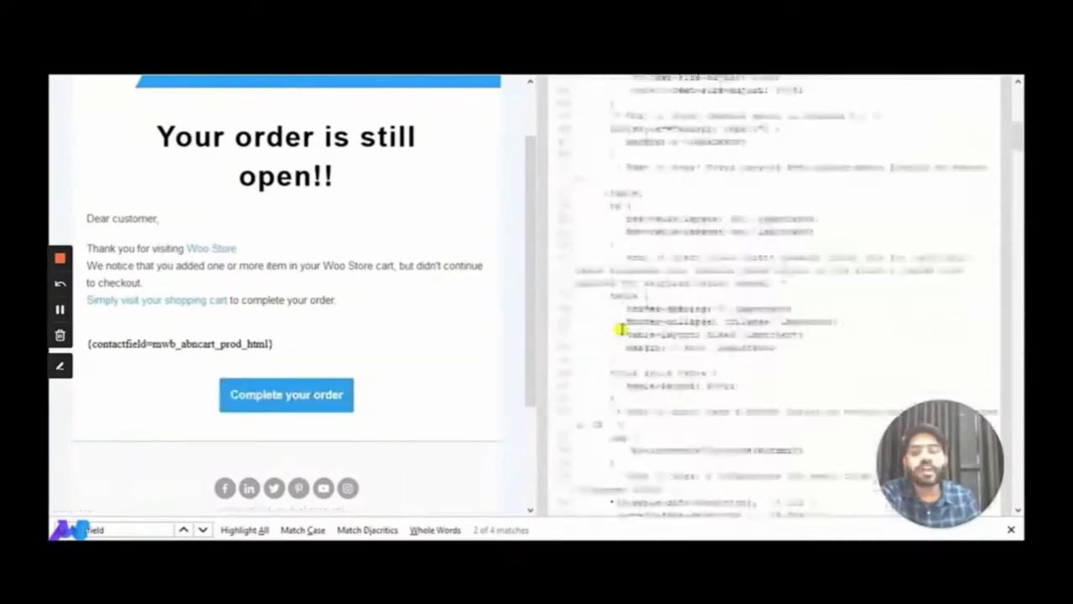
Close Email 1's builder and edit Abandoned Cart Email 2, subject 'Special Offer Only For You'
click(638, 98)
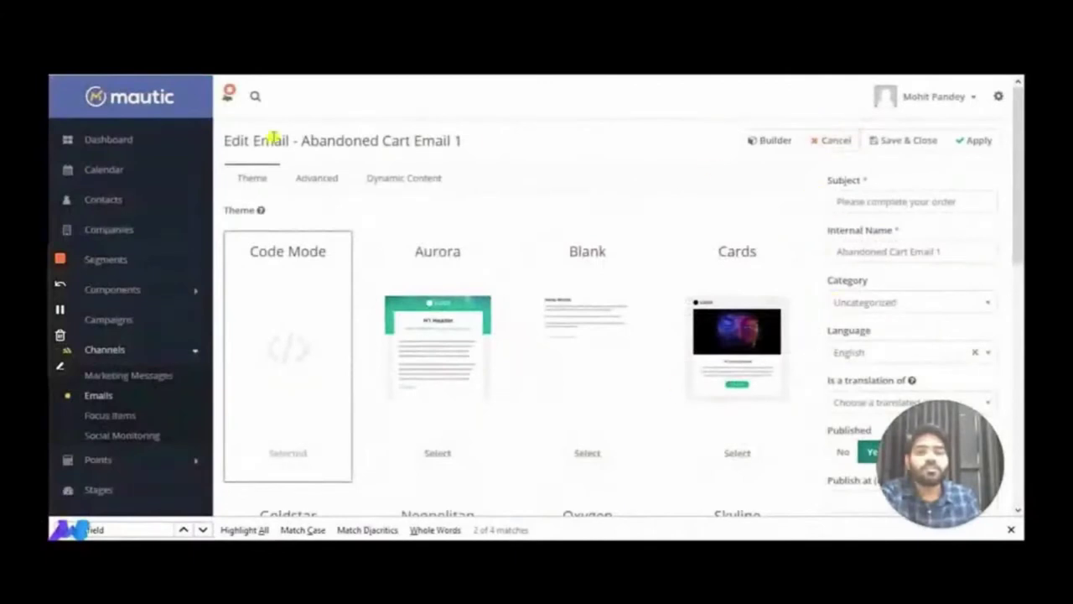
click(113, 394)
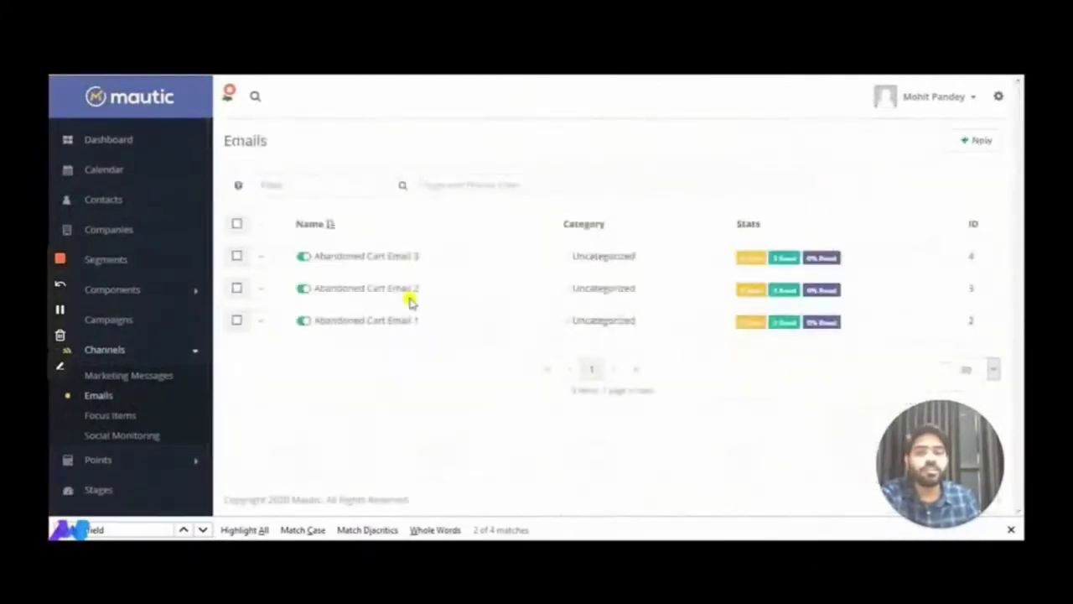
click(383, 295)
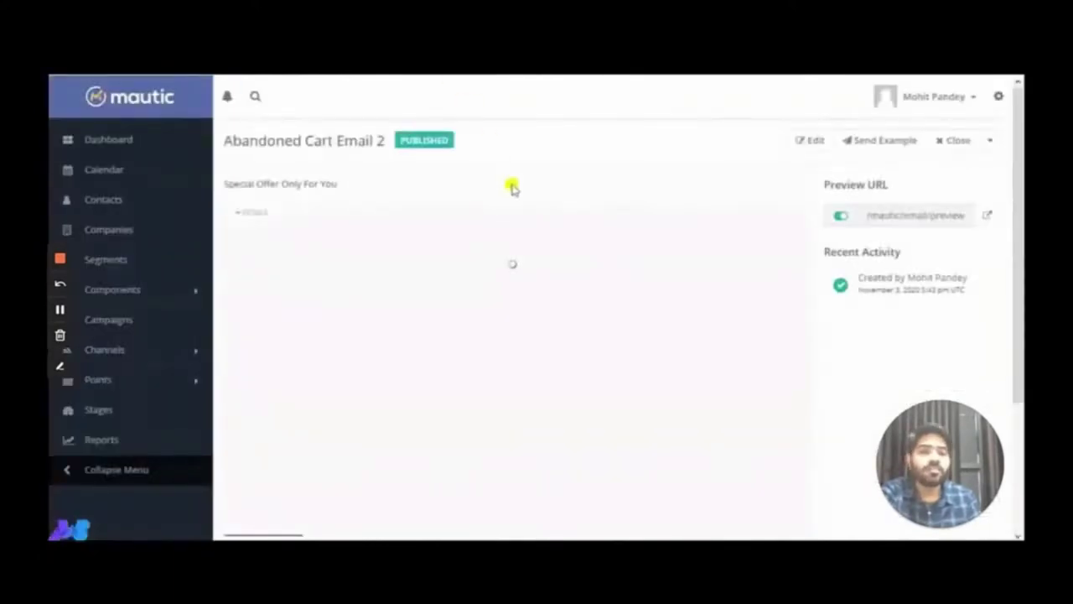
click(795, 142)
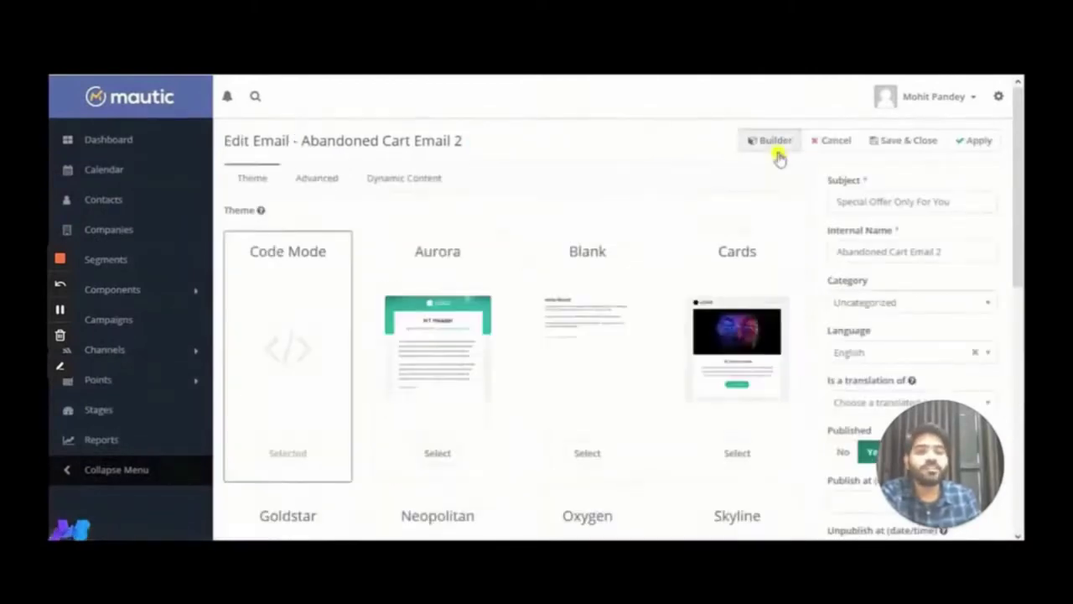
drag(819, 201, 964, 201)
click(834, 194)
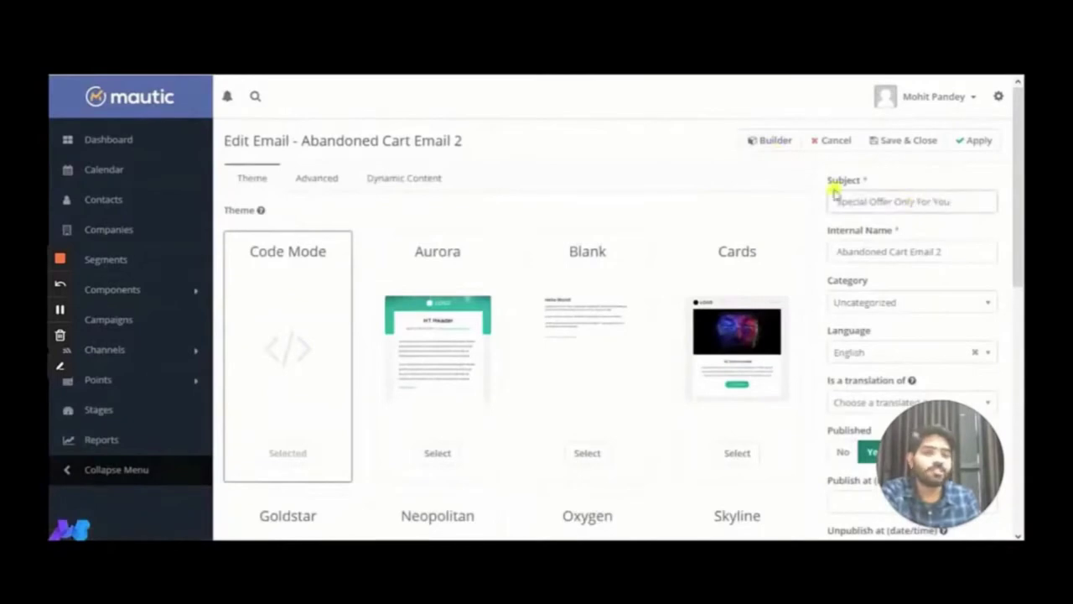
Review Email 2's 10% off message and coupon code placeholder in the builder, then close it
click(759, 140)
scroll(268, 252, down, 3)
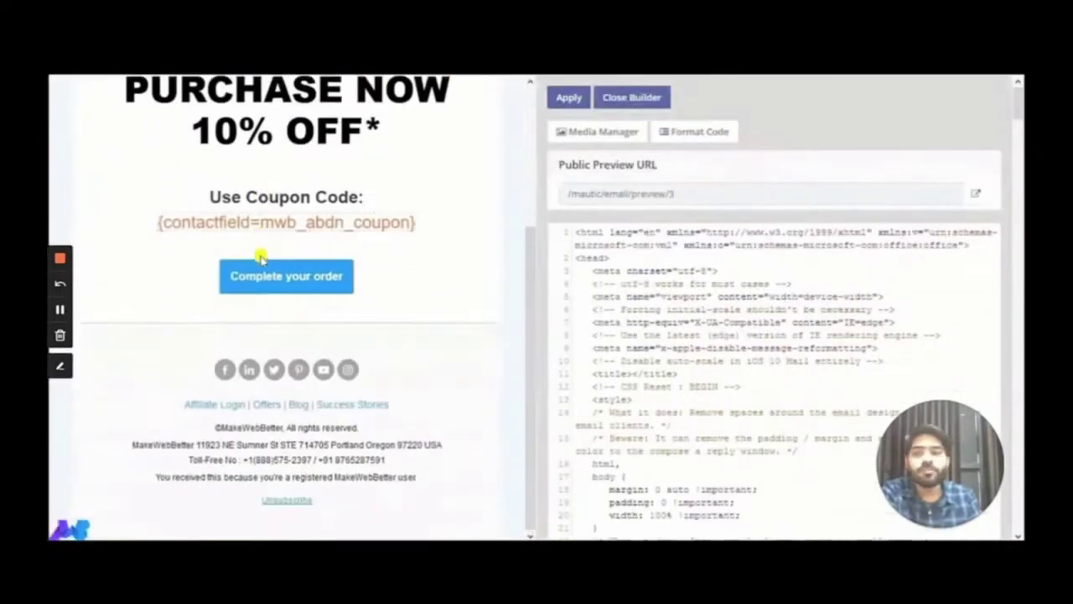
scroll(260, 257, up, 3)
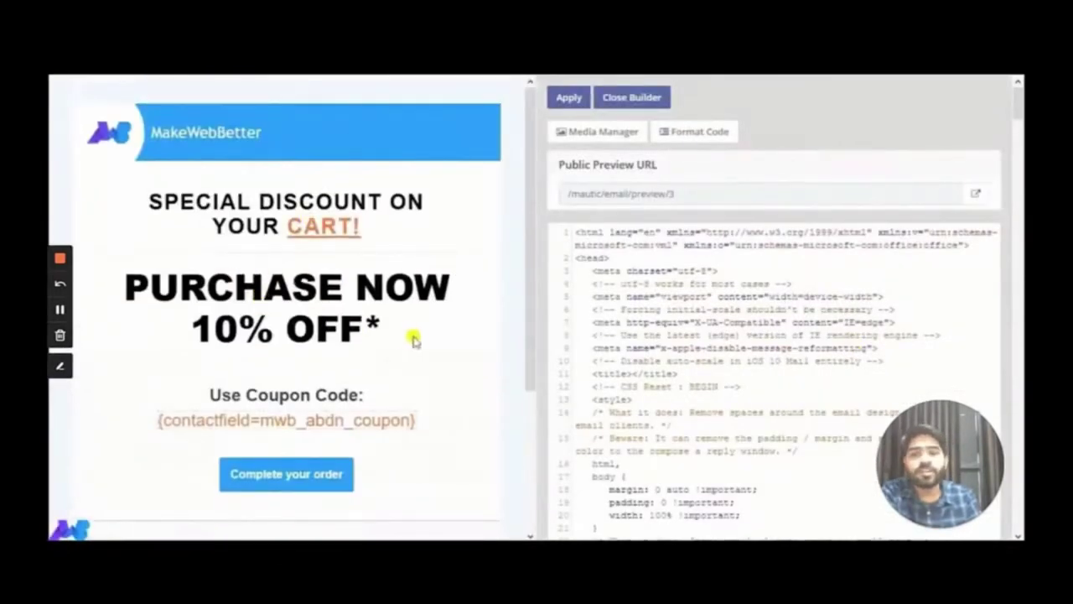
scroll(421, 339, down, 3)
scroll(421, 339, up, 3)
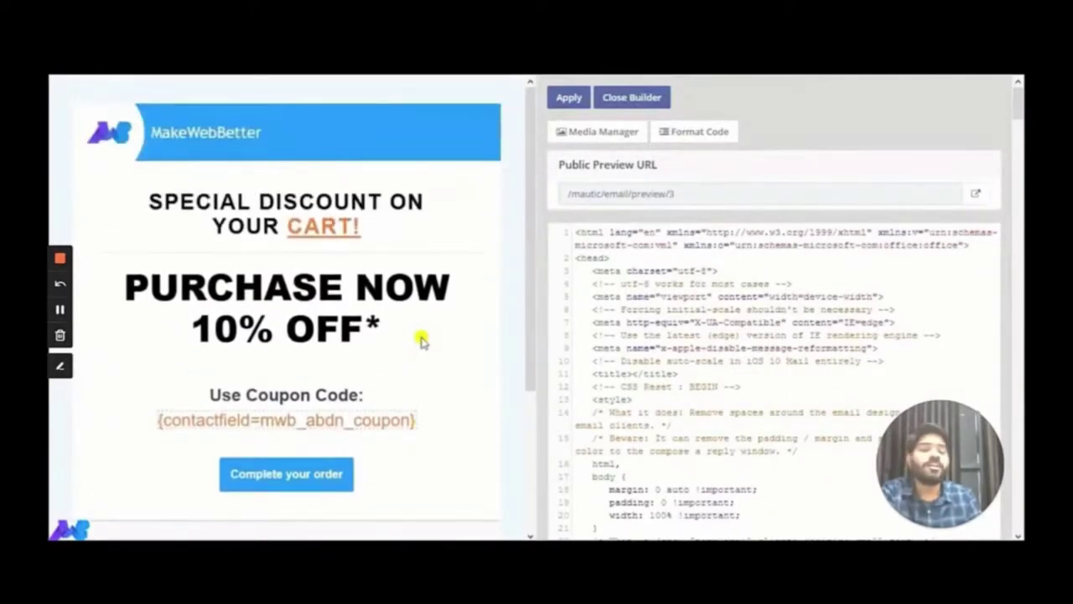
scroll(419, 337, down, 1)
drag(157, 345, 412, 349)
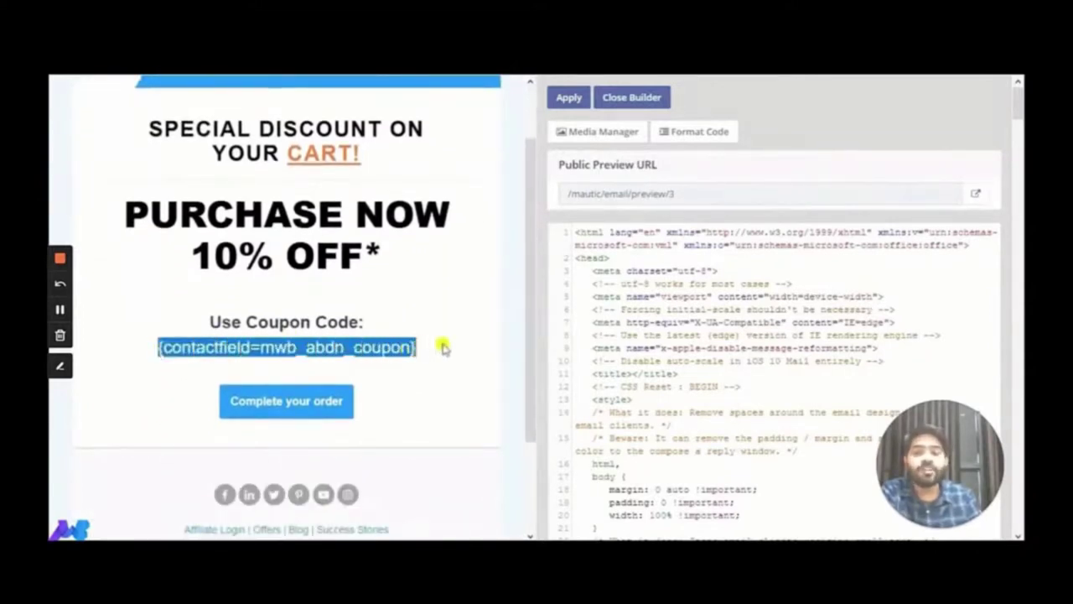
scroll(419, 356, down, 1)
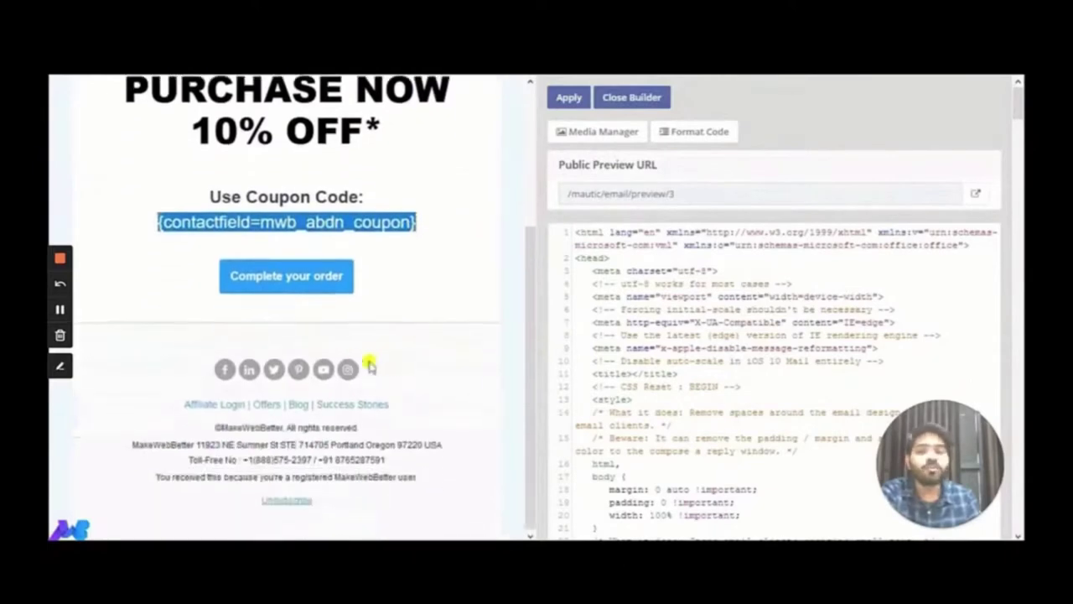
scroll(419, 309, up, 2)
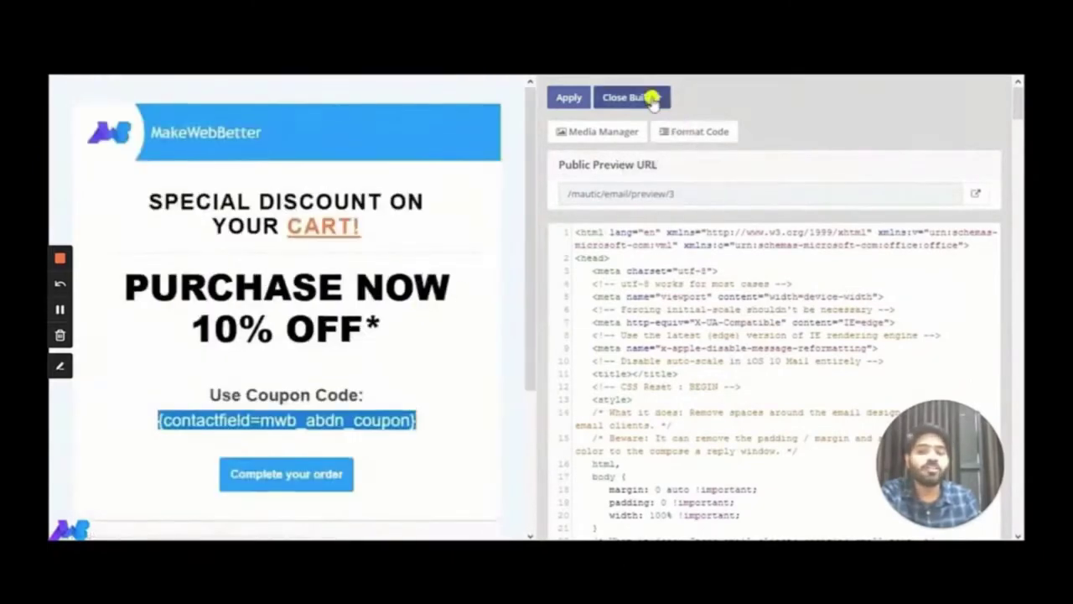
click(654, 97)
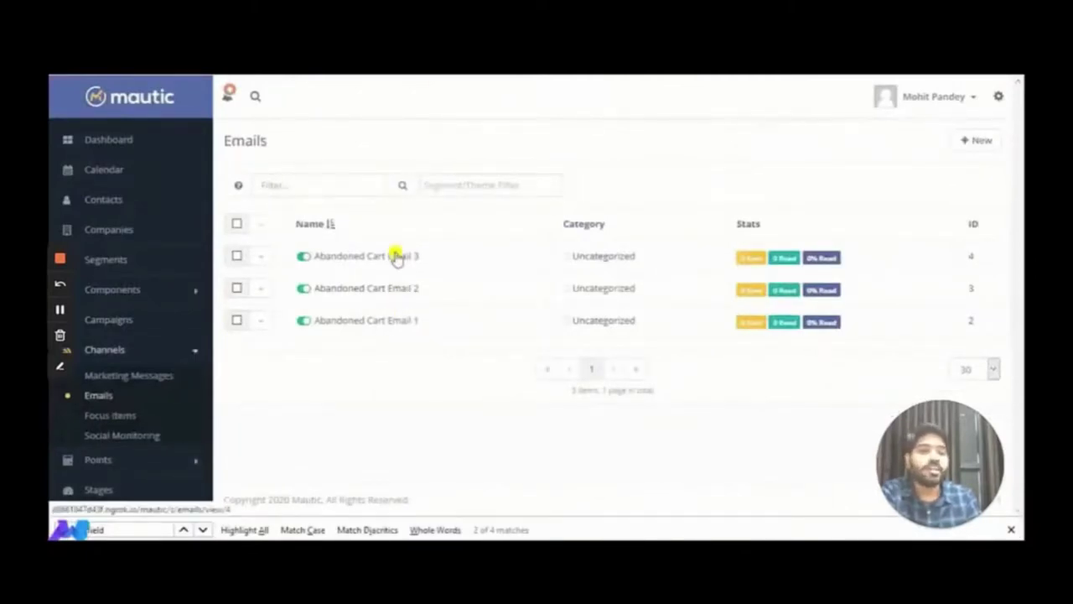
Edit Abandoned Cart Email 3 and review its YOUR CART! text and mwb_abncart_prod_html placeholder
click(396, 256)
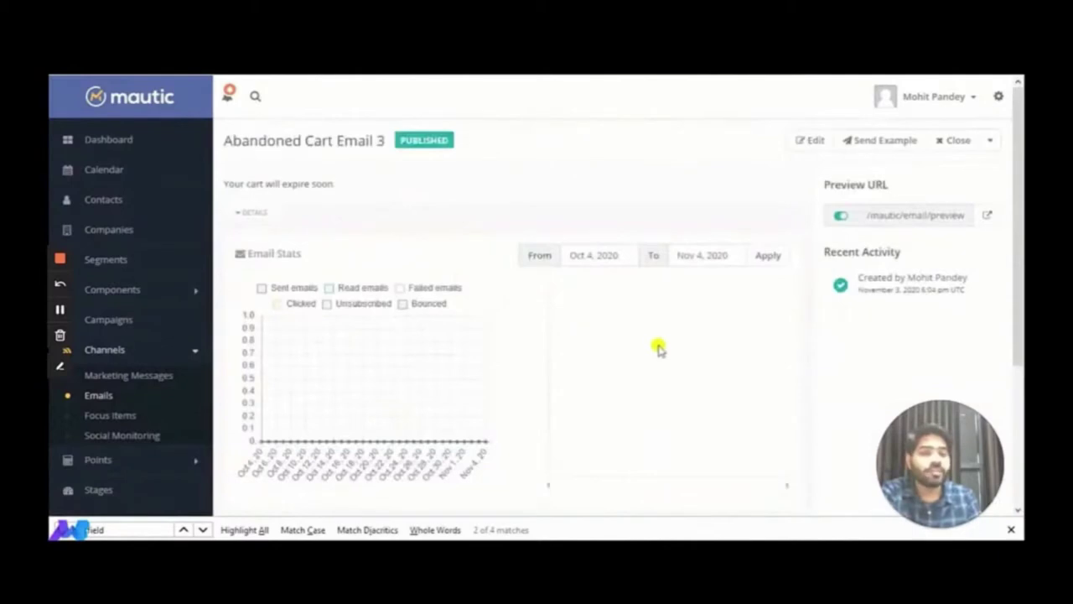
click(798, 145)
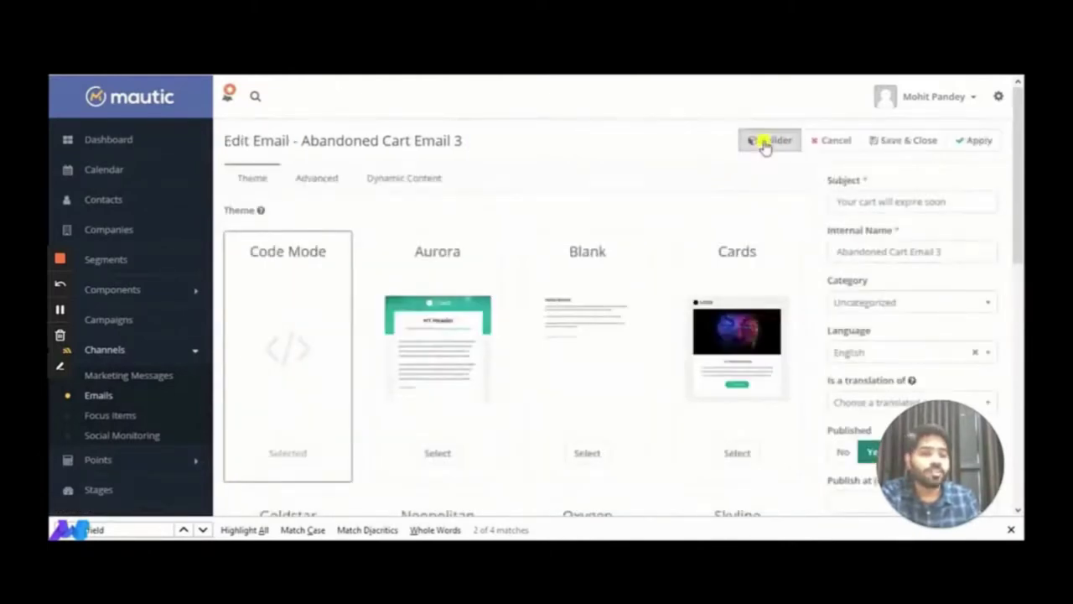
drag(956, 207, 849, 212)
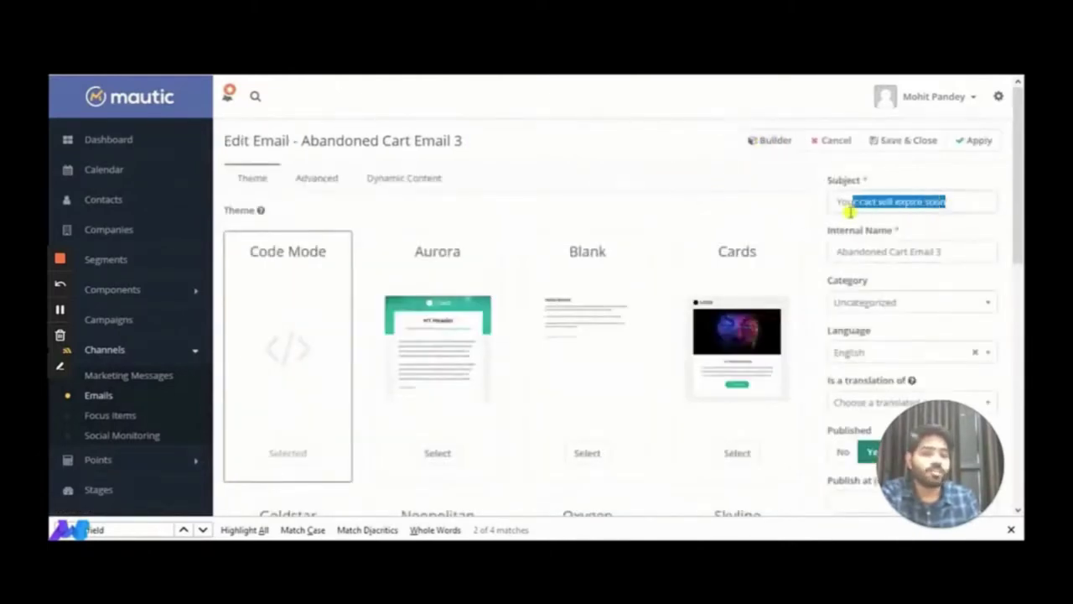
click(751, 144)
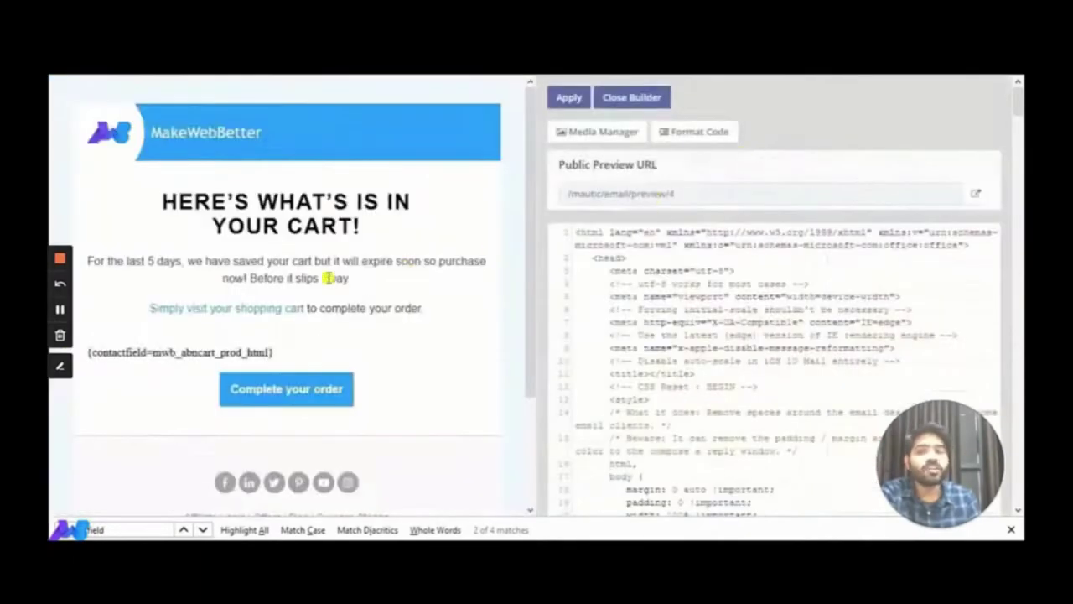
drag(162, 202, 211, 228)
drag(87, 261, 315, 263)
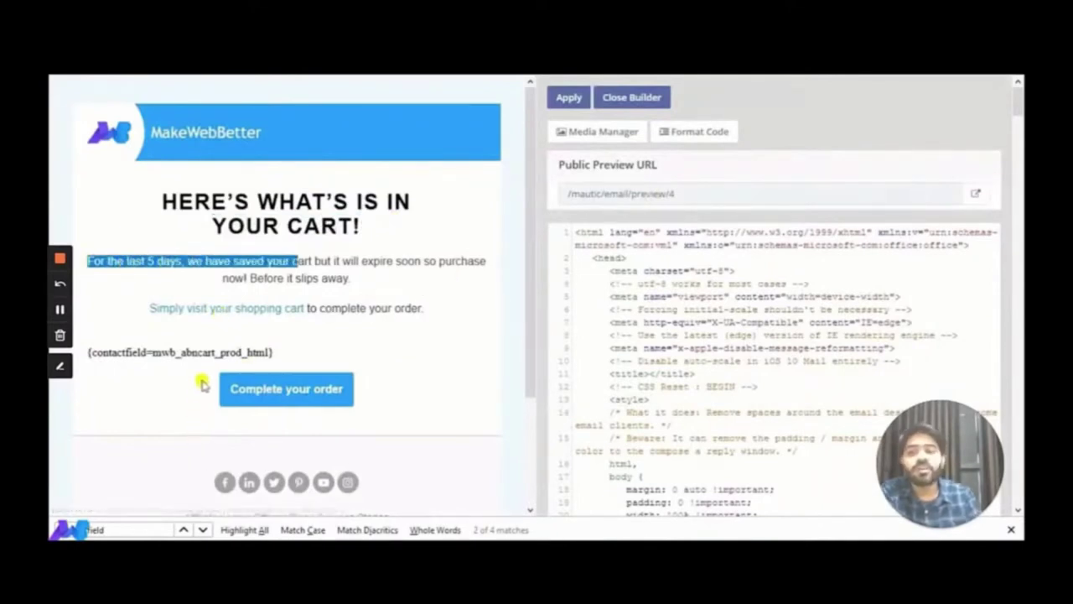
double_click(231, 352)
click(343, 344)
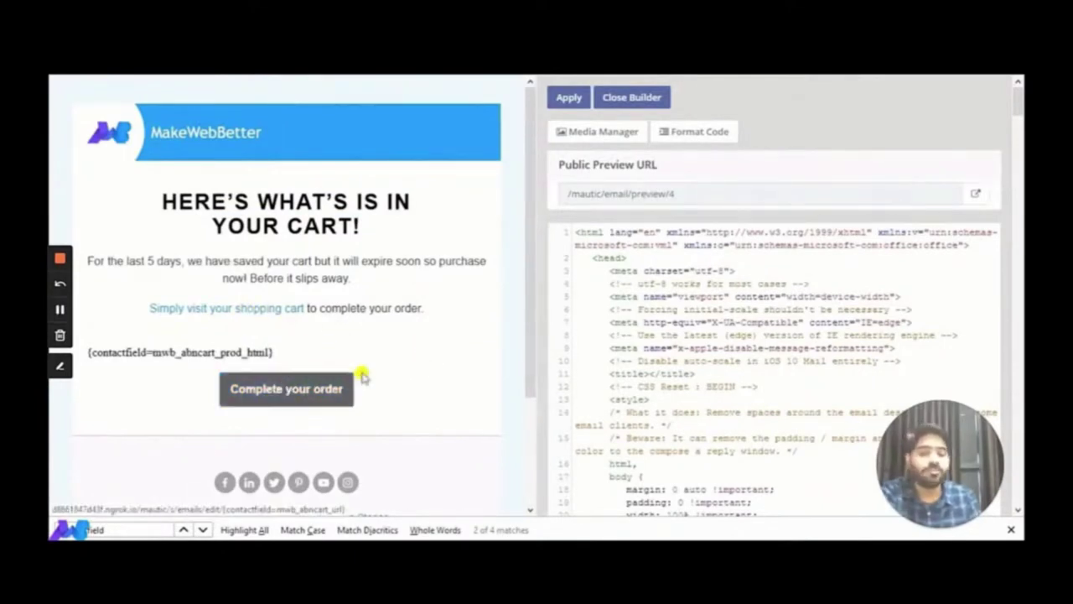
scroll(433, 321, down, 3)
scroll(434, 321, up, 3)
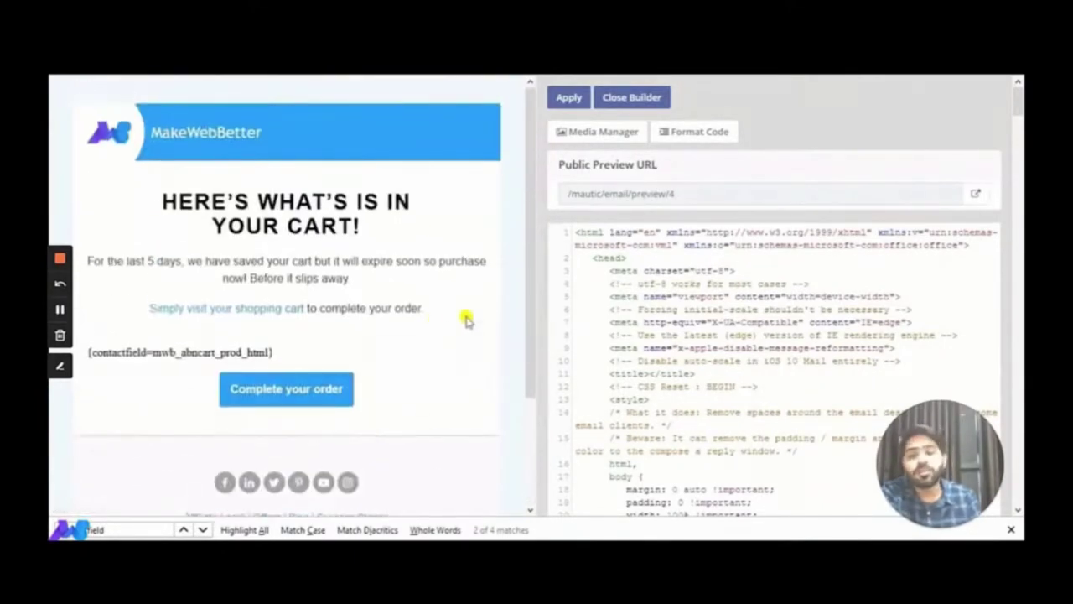
click(647, 99)
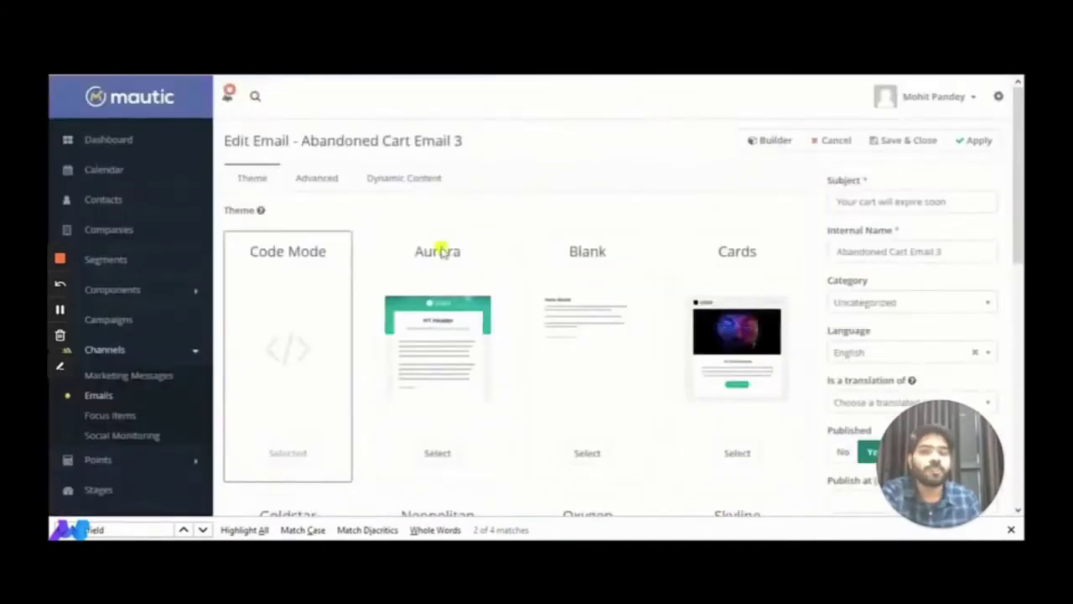
Return to the Emails list and move past the Abandoned Cart Recovery Campaign title slide
click(98, 398)
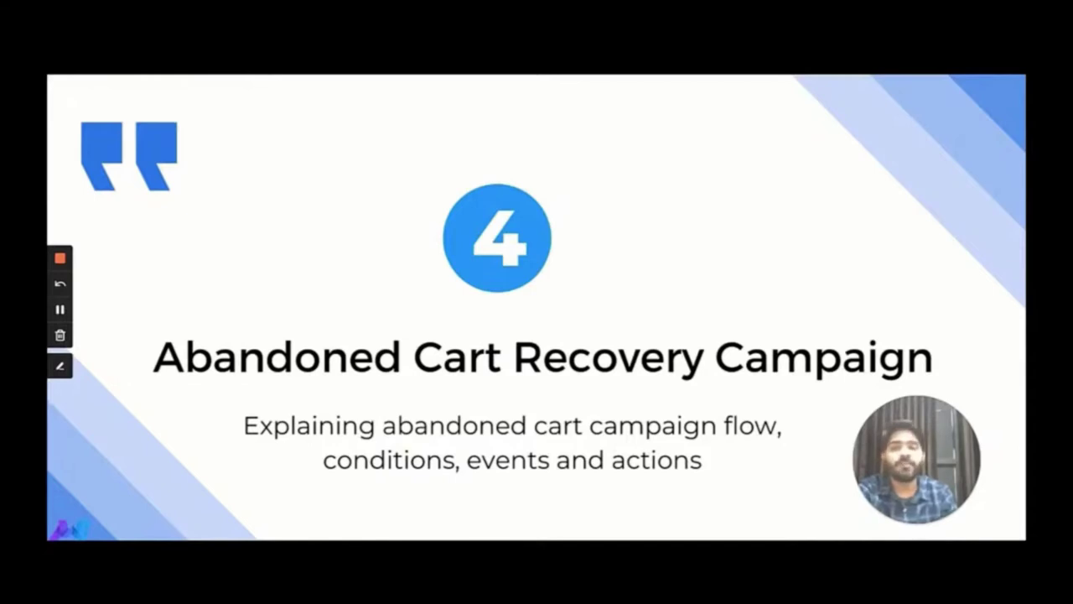
key(alt+Tab)
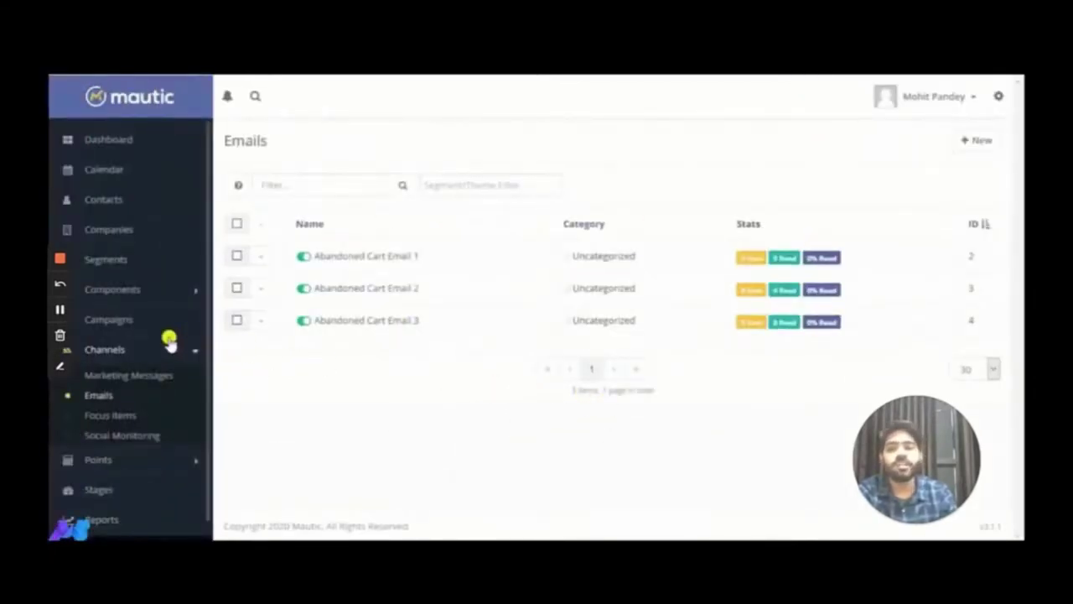
Edit the Abandoned Cart Reminder Campaign and view its flow in the campaign builder
click(126, 326)
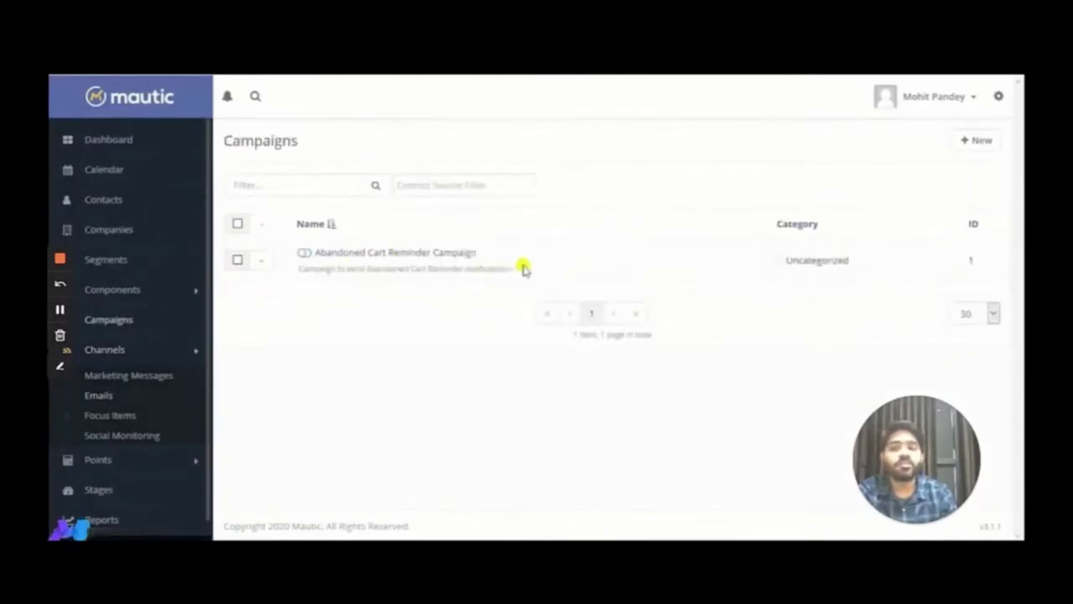
drag(481, 253, 323, 258)
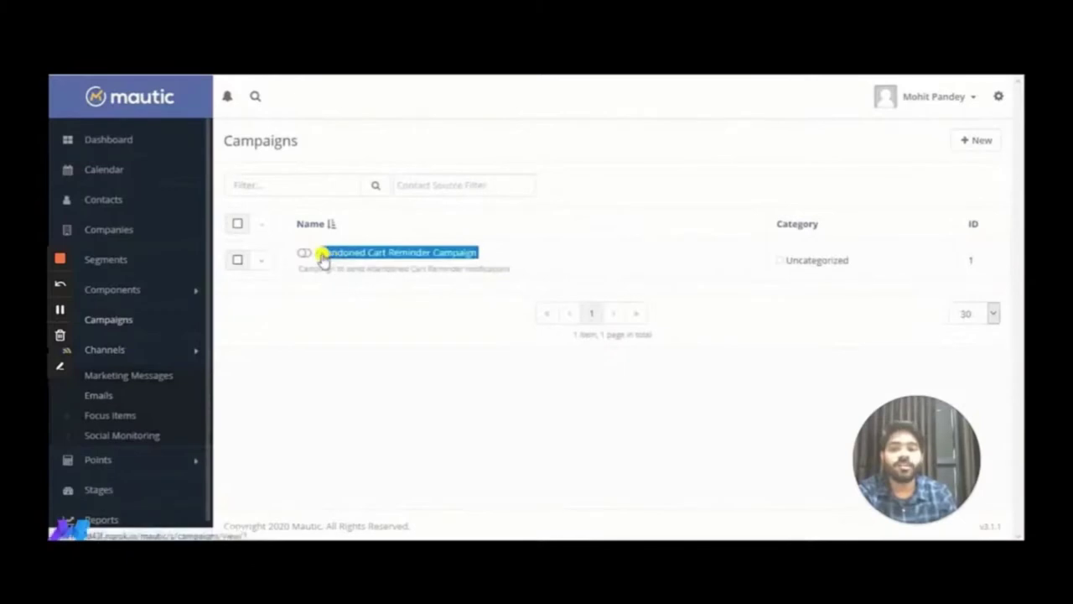
click(574, 266)
click(392, 256)
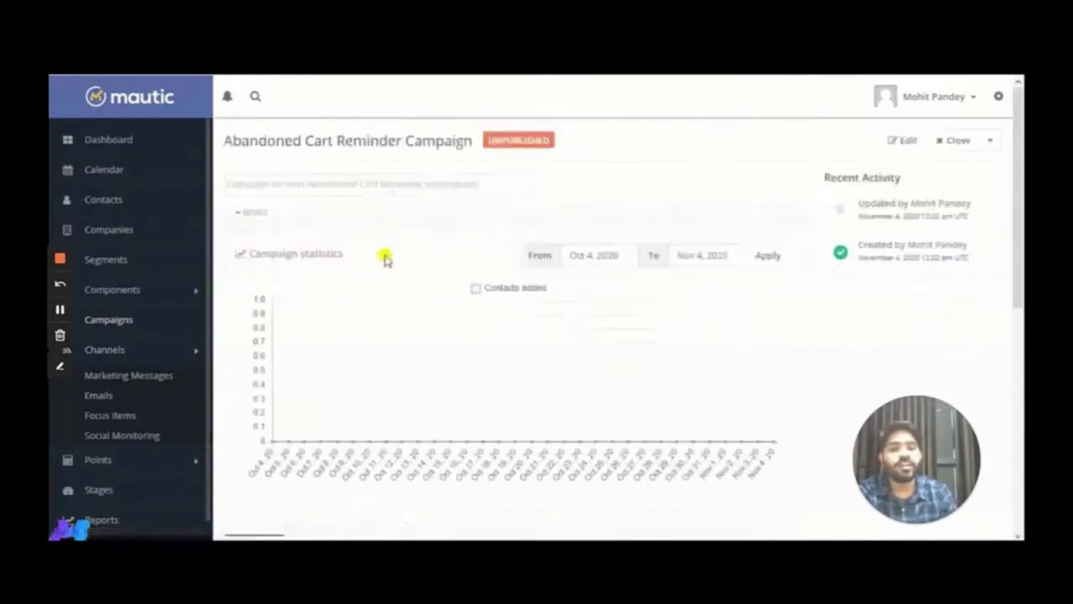
click(887, 149)
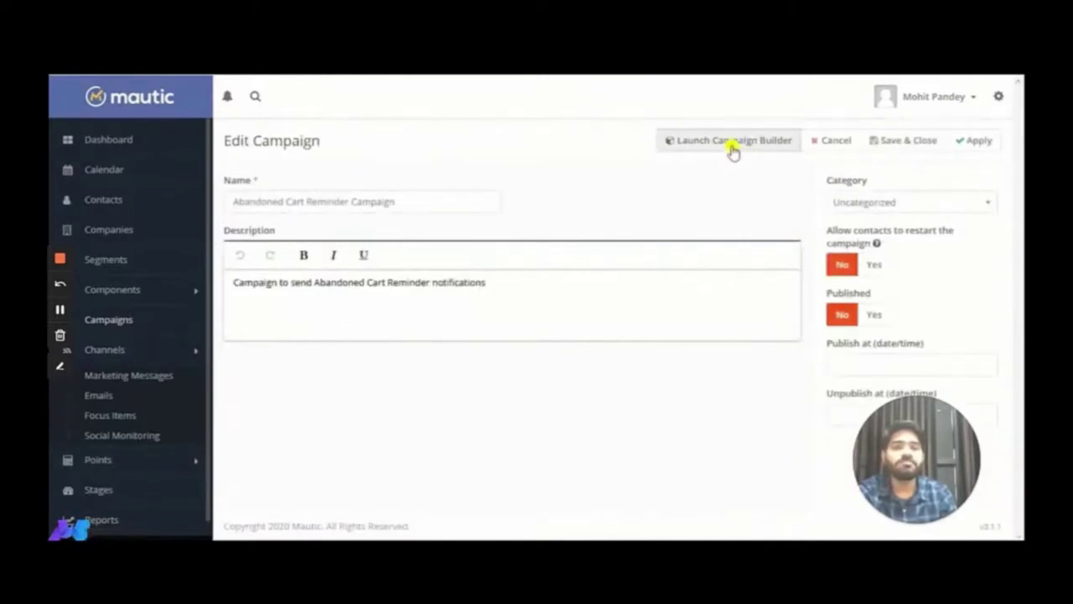
click(733, 148)
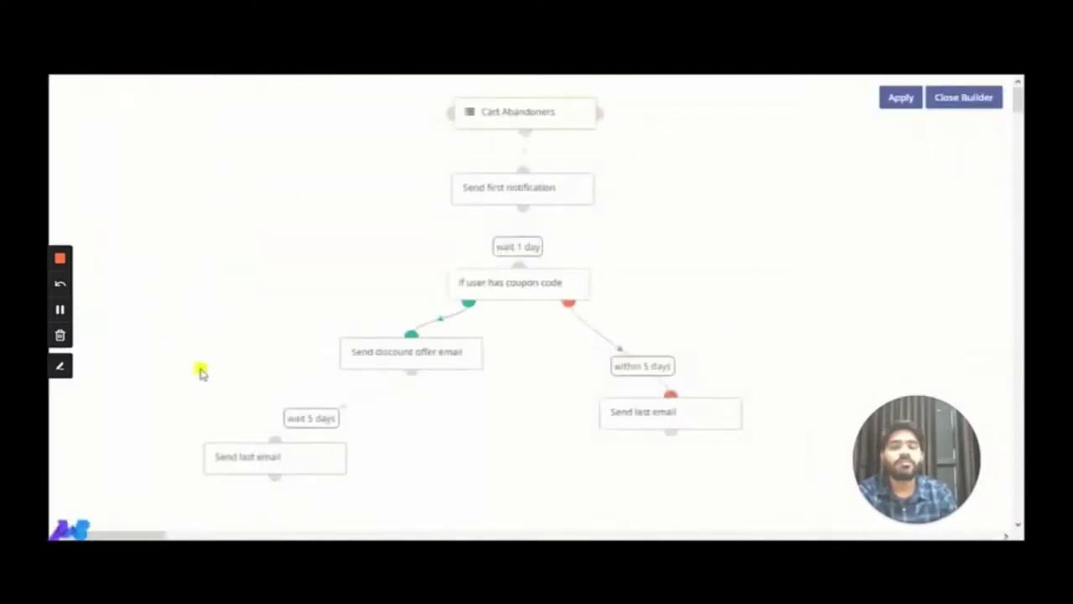
Confirm the Cart Abandoners segment as the campaign's contact source
mouse_move(542, 117)
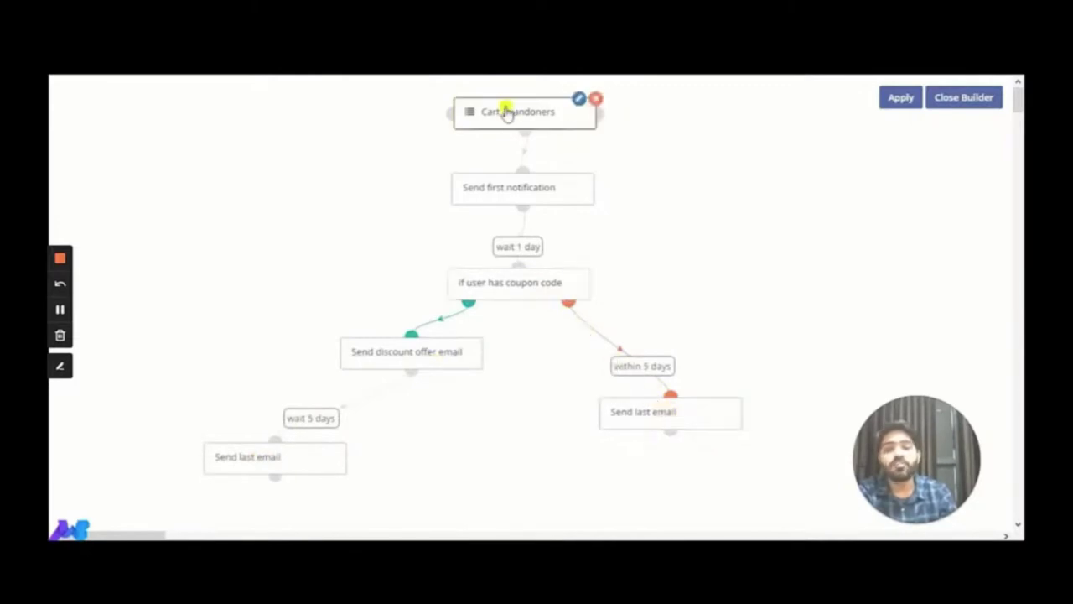
click(579, 104)
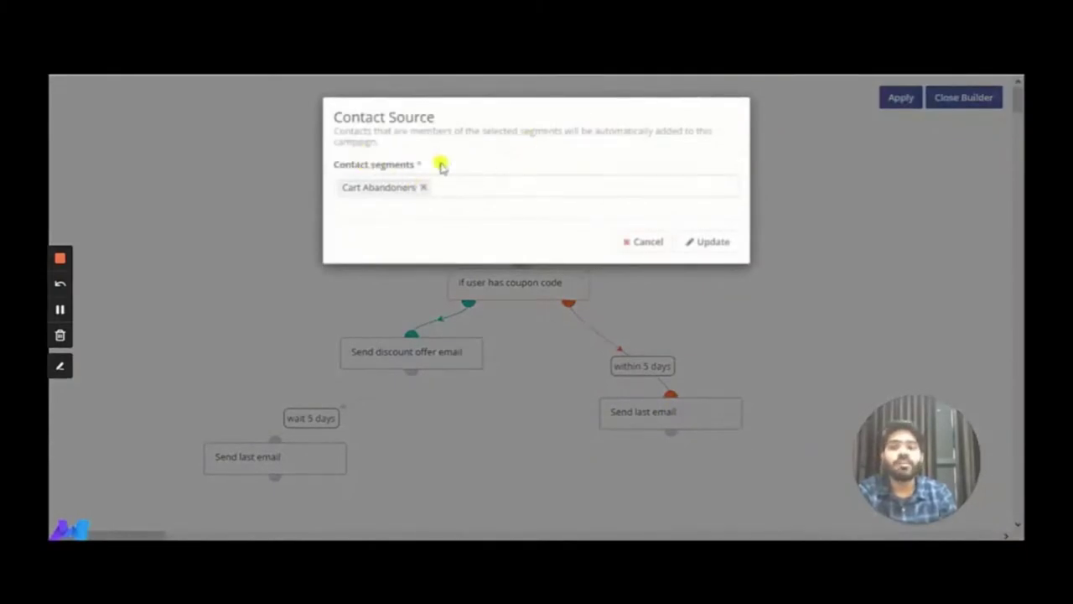
click(710, 245)
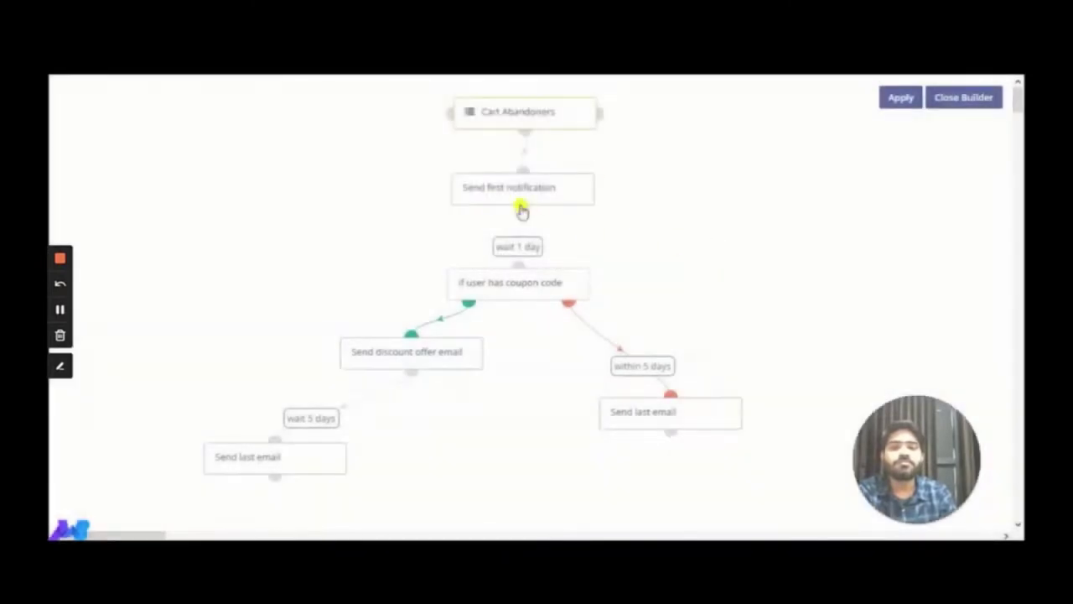
Keep Send first notification sending Abandoned Cart Email 1 immediately, and update it
mouse_move(522, 179)
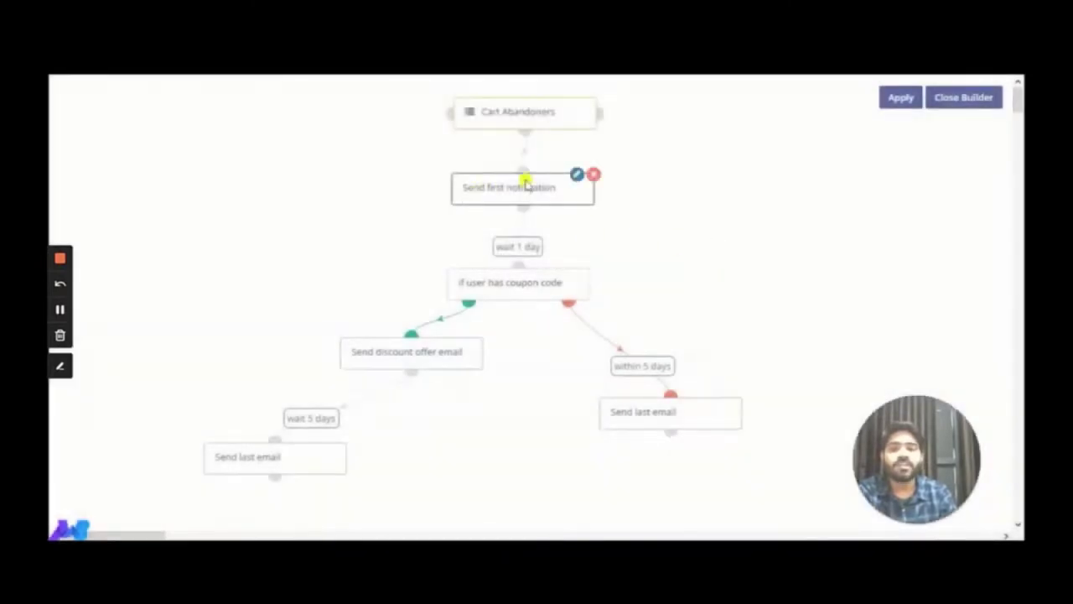
click(575, 176)
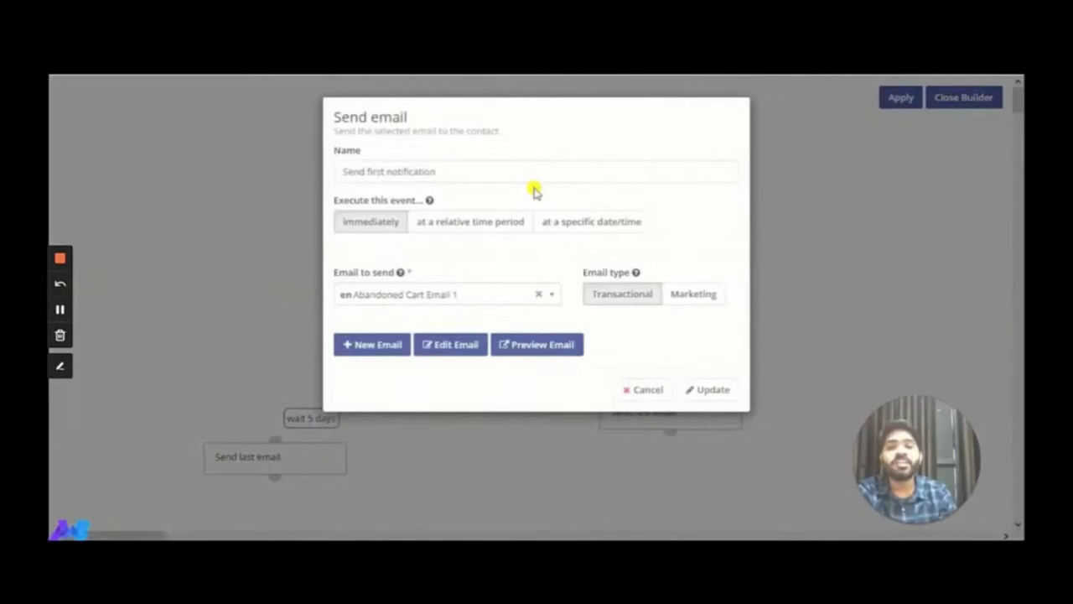
drag(404, 116, 334, 117)
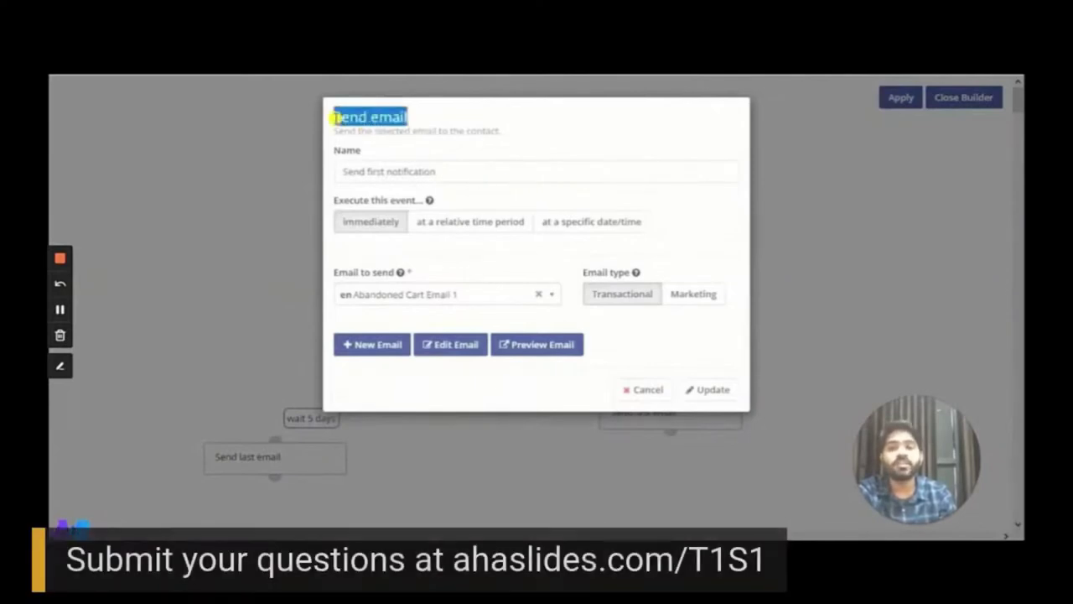
click(376, 224)
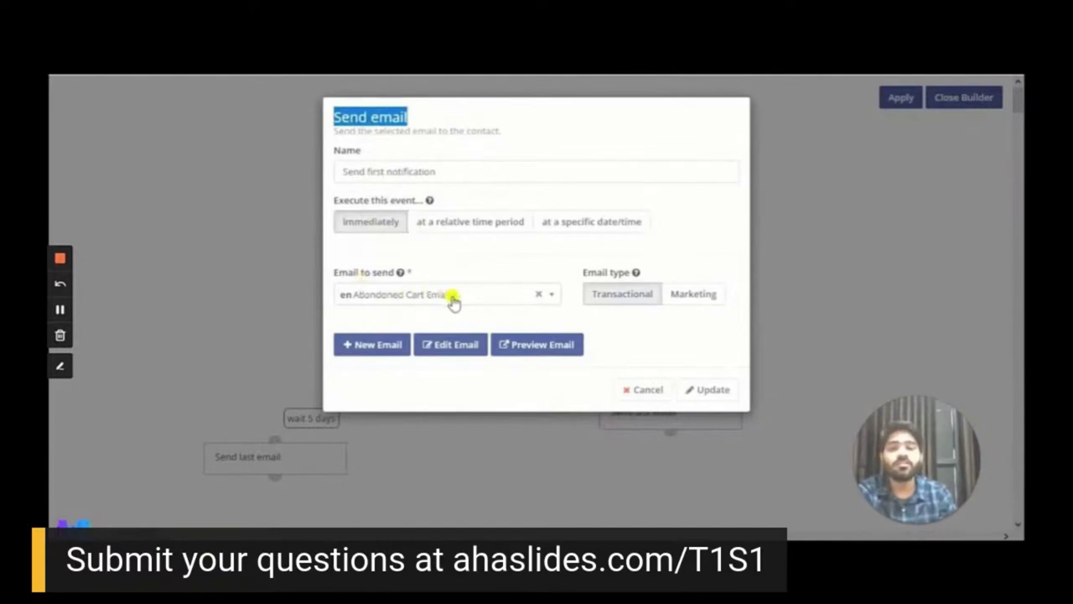
click(713, 389)
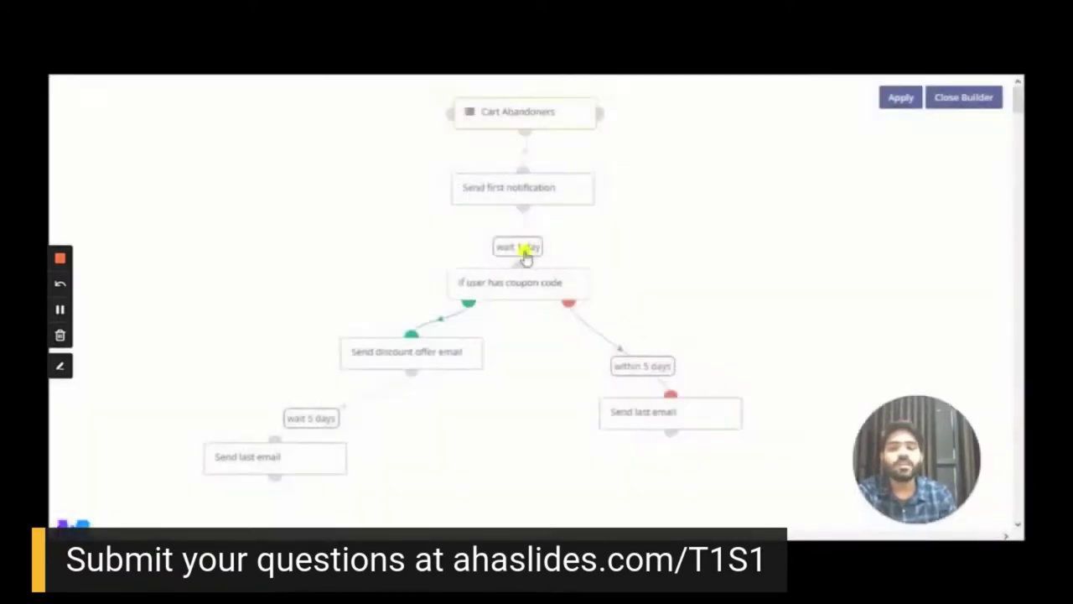
Change the 'If user has coupon code' condition's delay from 1 day to 5 minutes
mouse_move(500, 278)
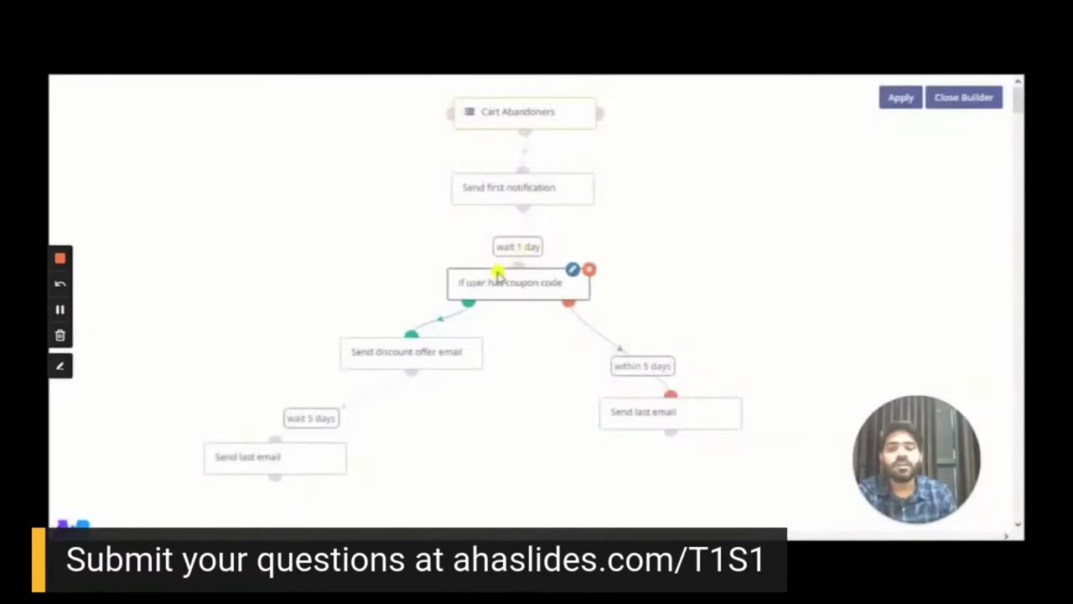
click(571, 270)
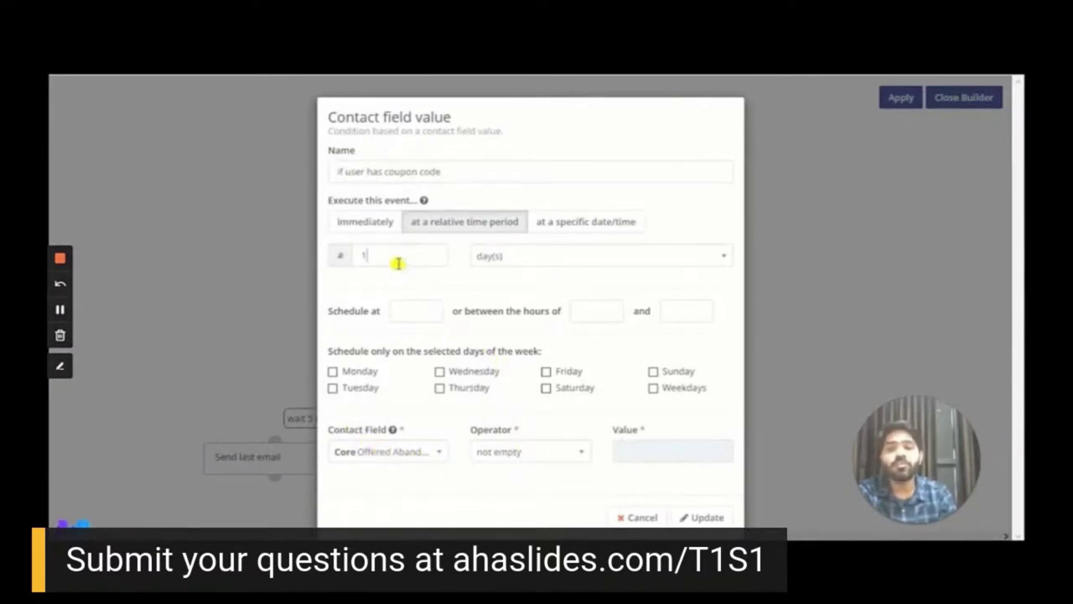
click(520, 262)
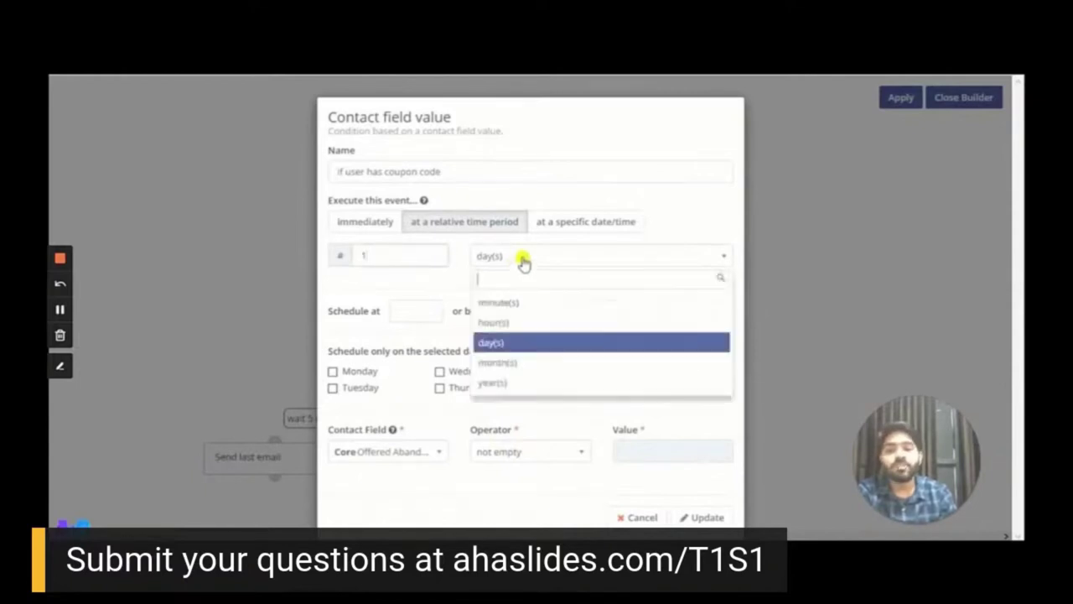
click(503, 301)
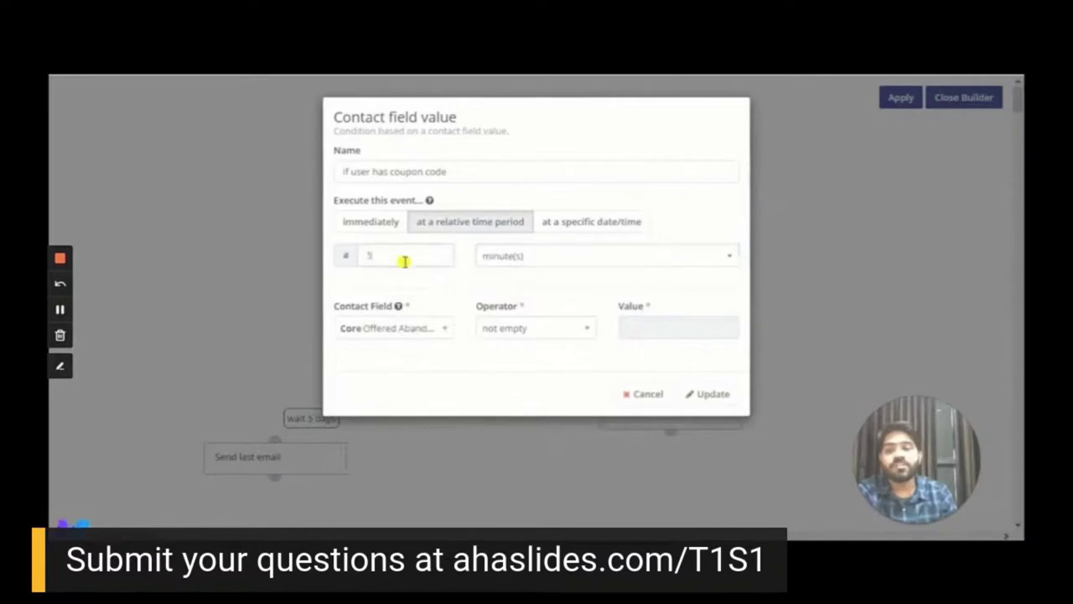
click(723, 393)
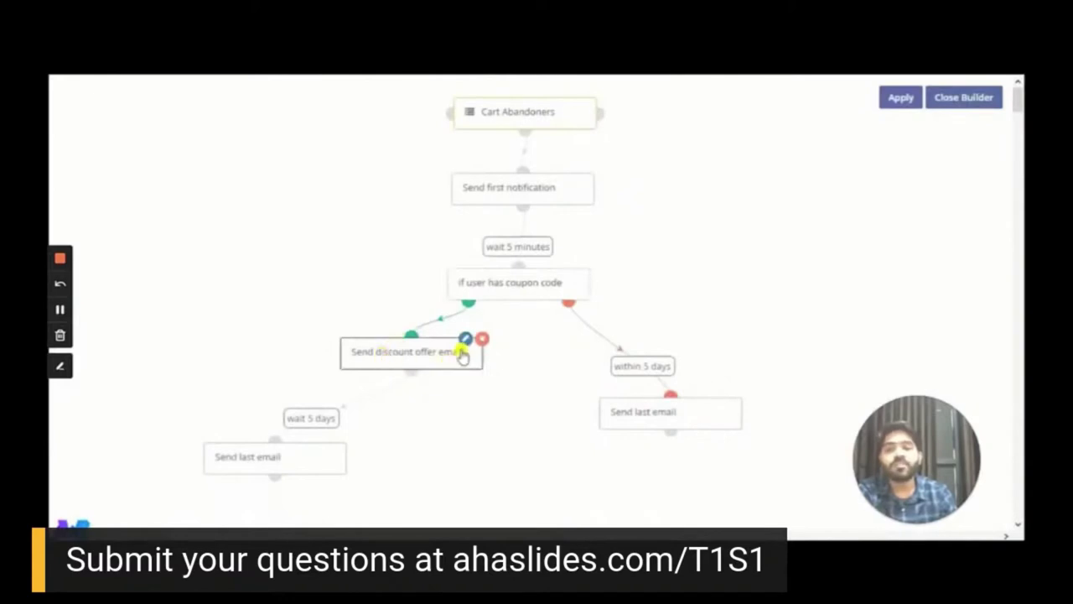
Confirm the discount offer email, then set the following Send last email delay to 10 minutes
click(465, 339)
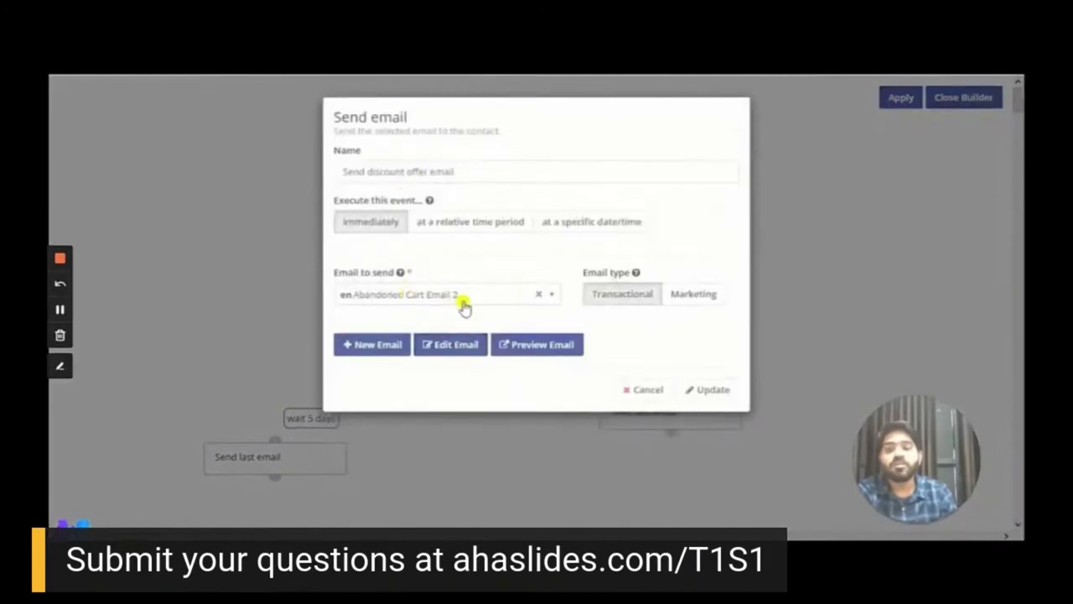
click(704, 392)
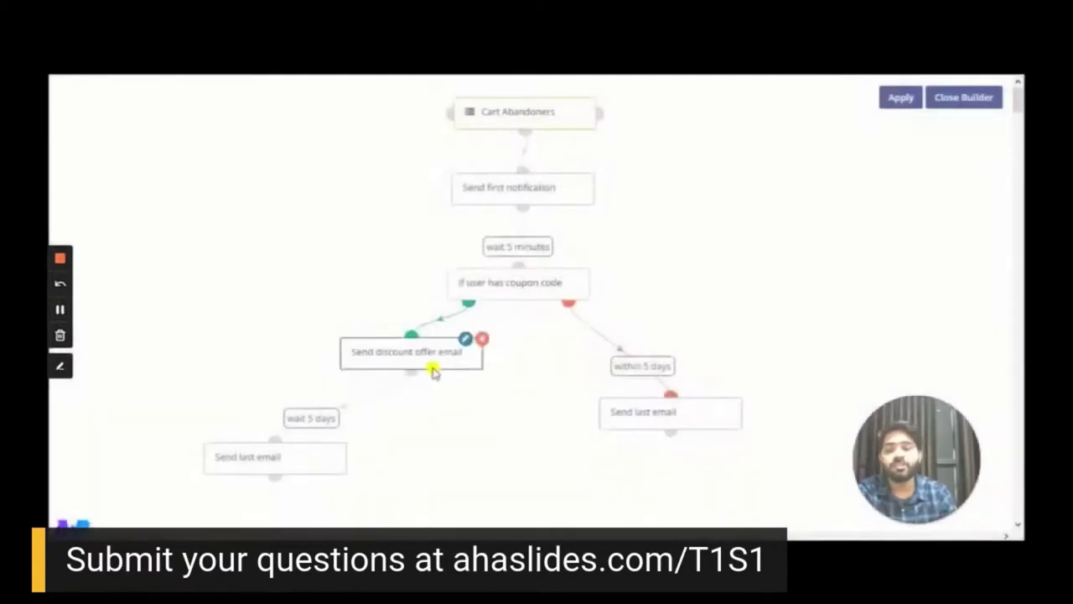
click(328, 444)
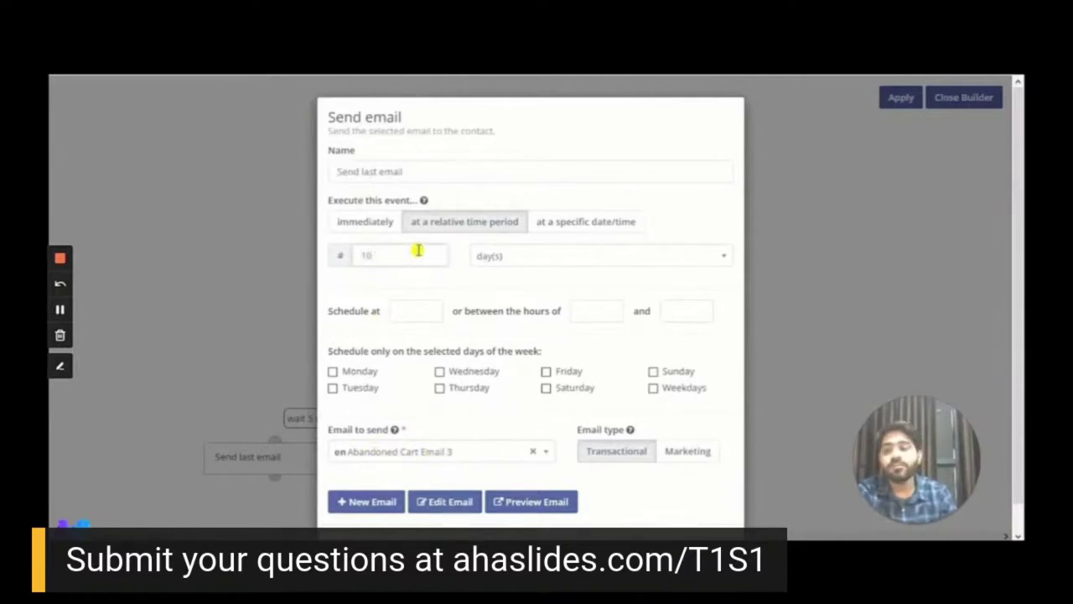
click(488, 260)
click(492, 306)
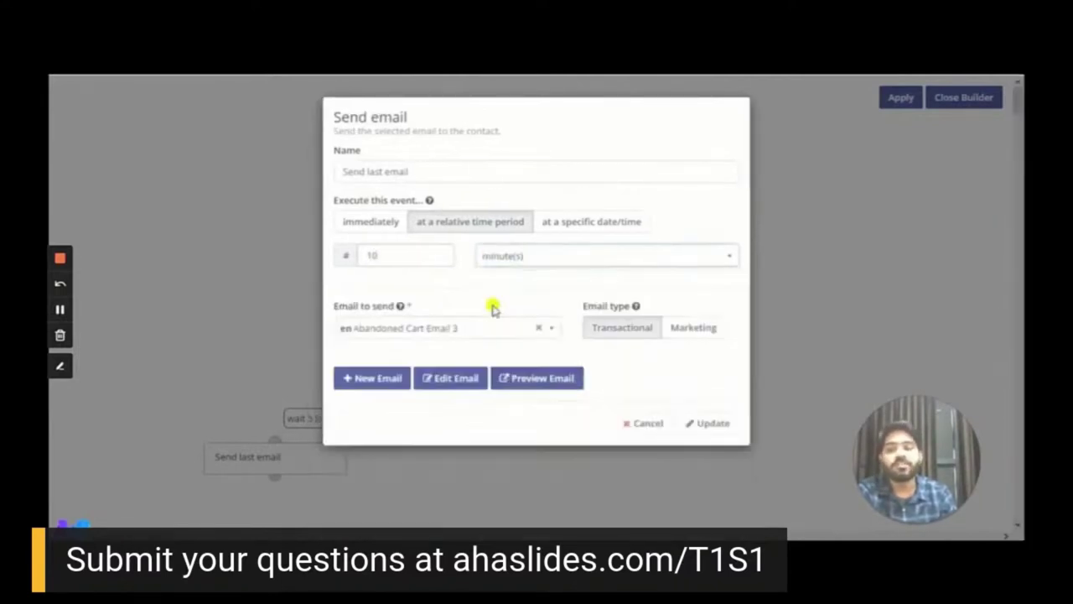
click(723, 423)
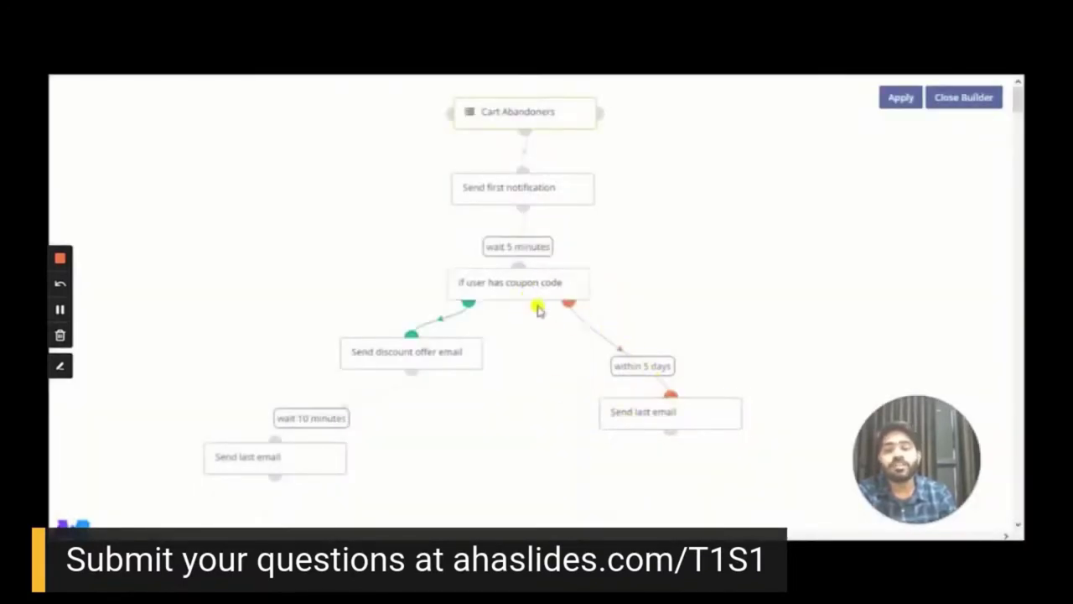
Switch the no-coupon branch's Send last email delay from days to 10 minutes
click(723, 399)
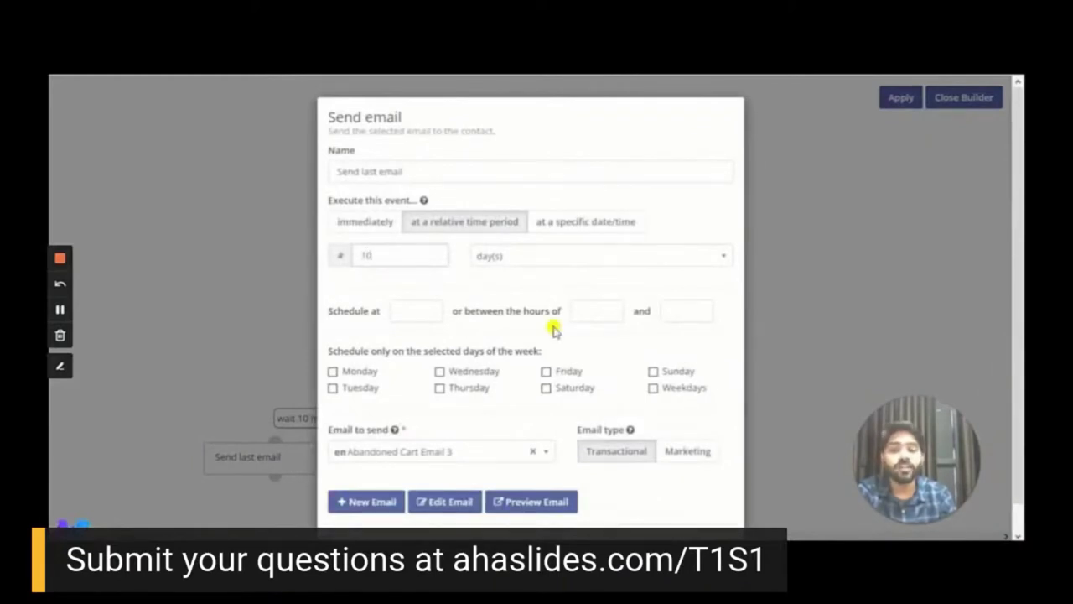
click(693, 257)
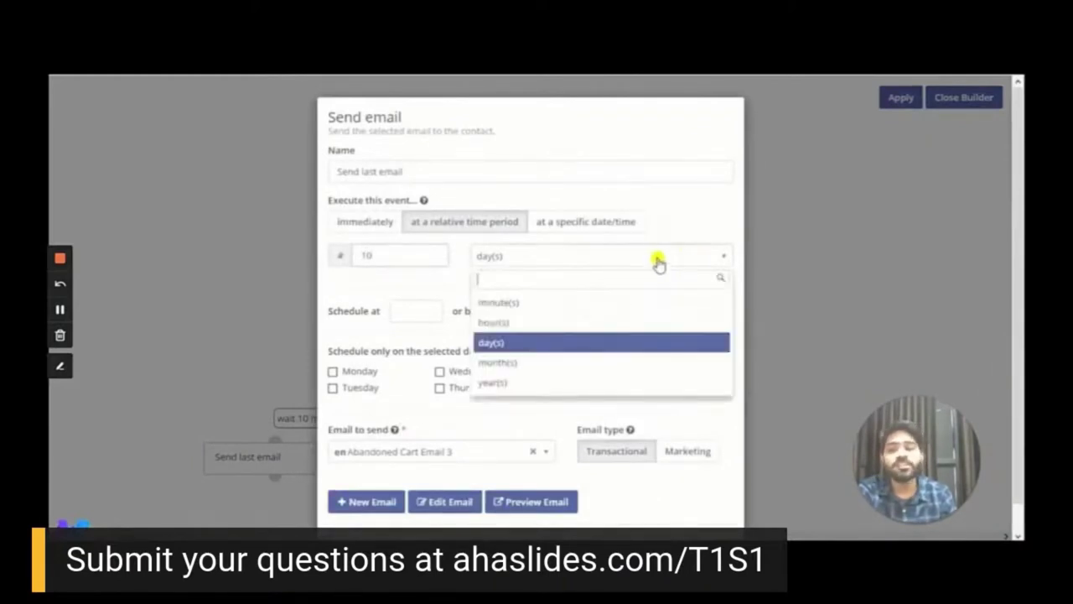
click(508, 303)
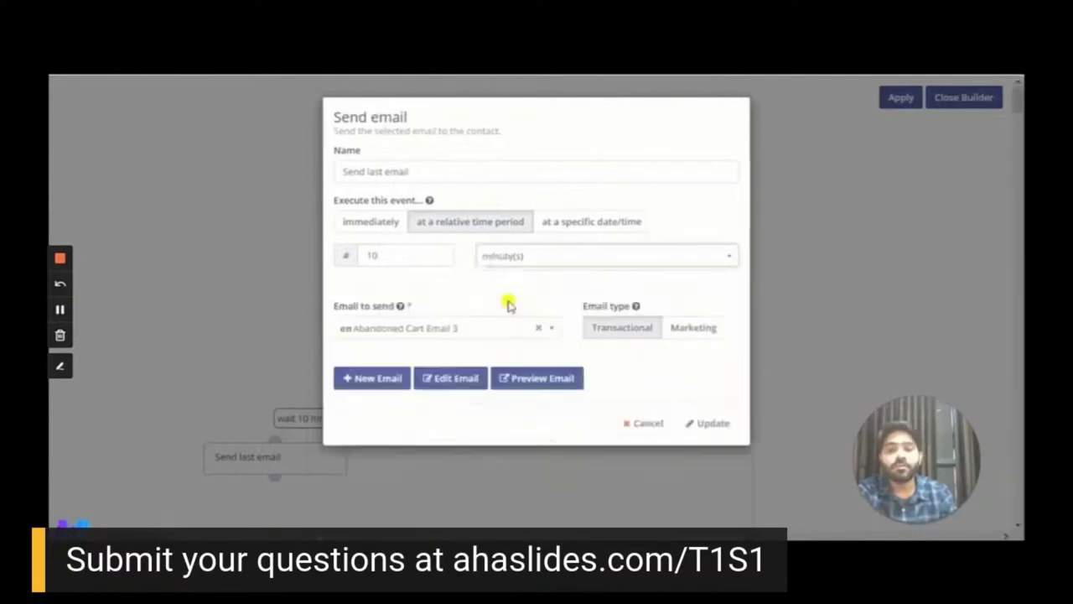
click(709, 428)
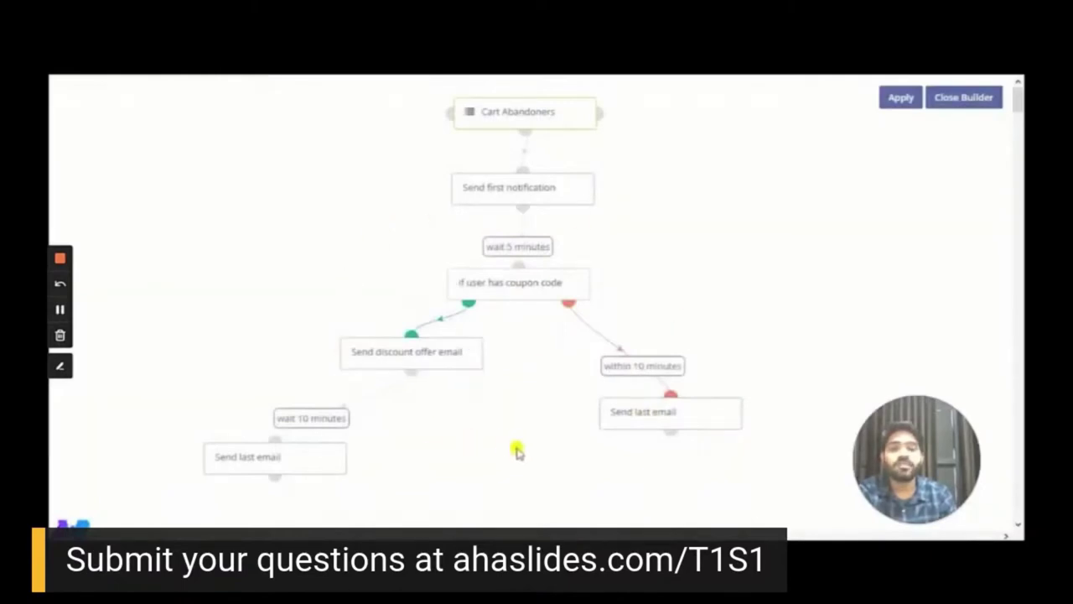
Apply the builder changes, set Allow contacts to restart and Published to Yes, and save
click(900, 97)
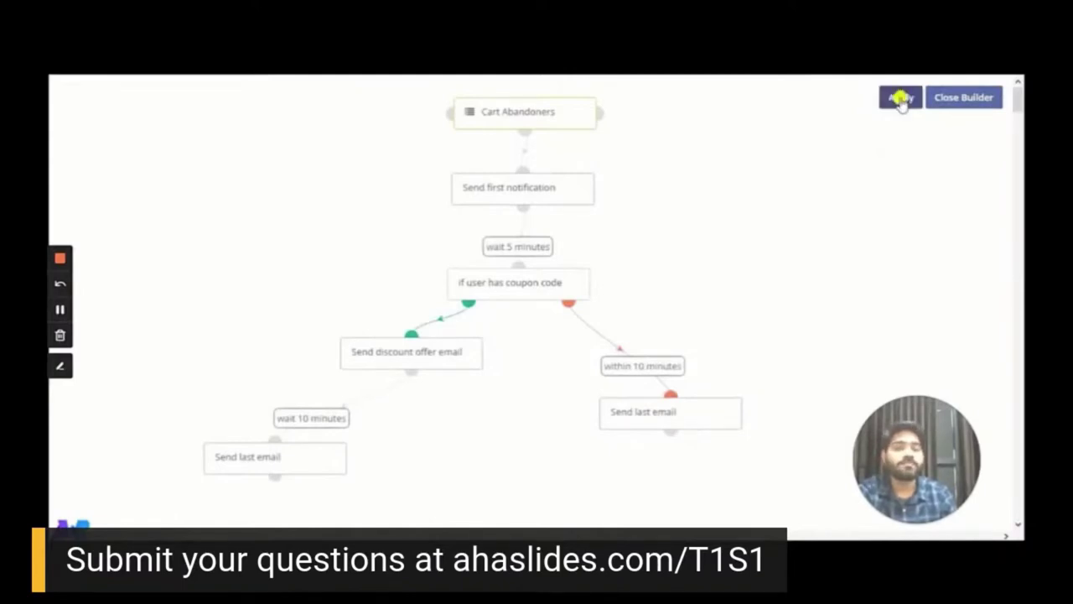
click(965, 109)
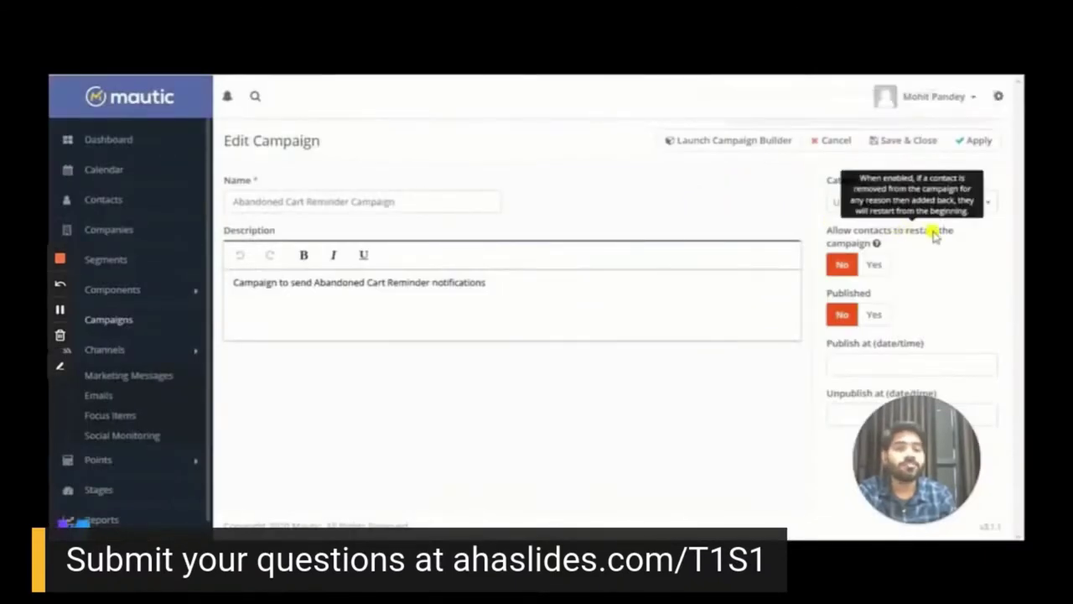
click(875, 262)
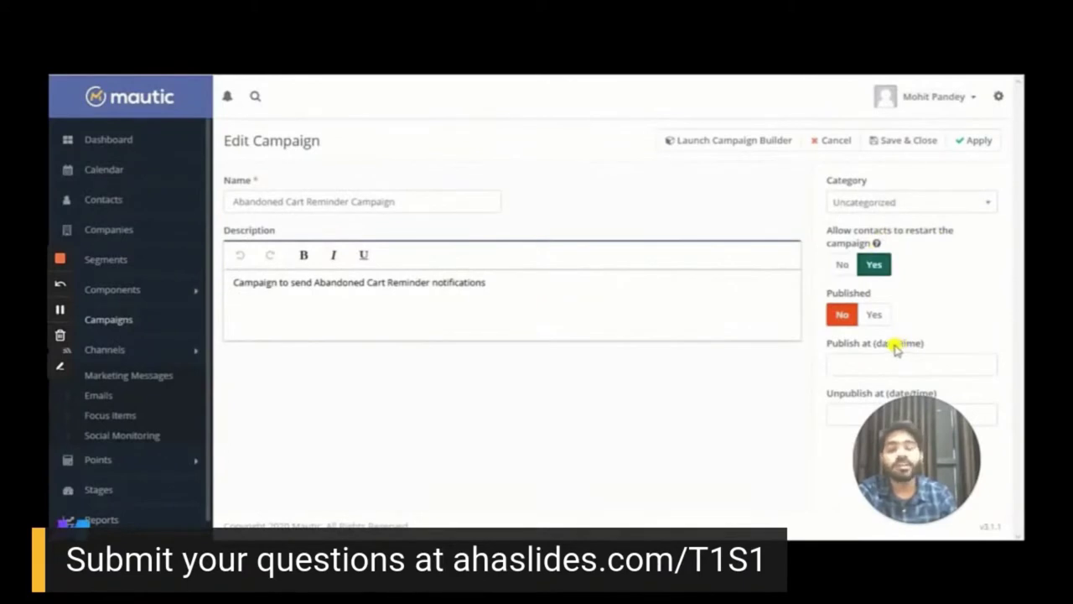
click(874, 314)
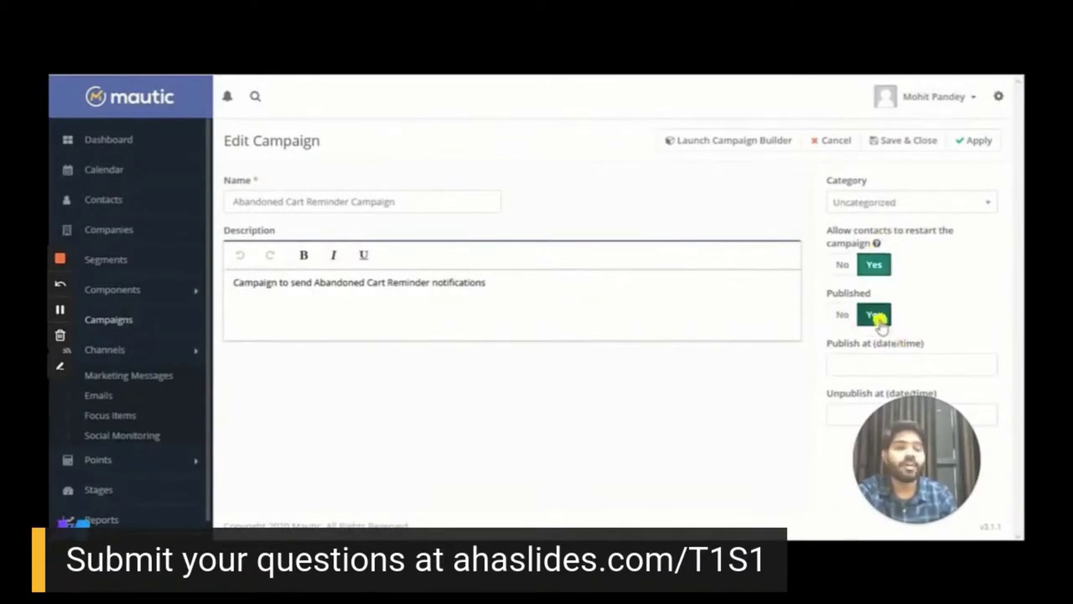
click(906, 141)
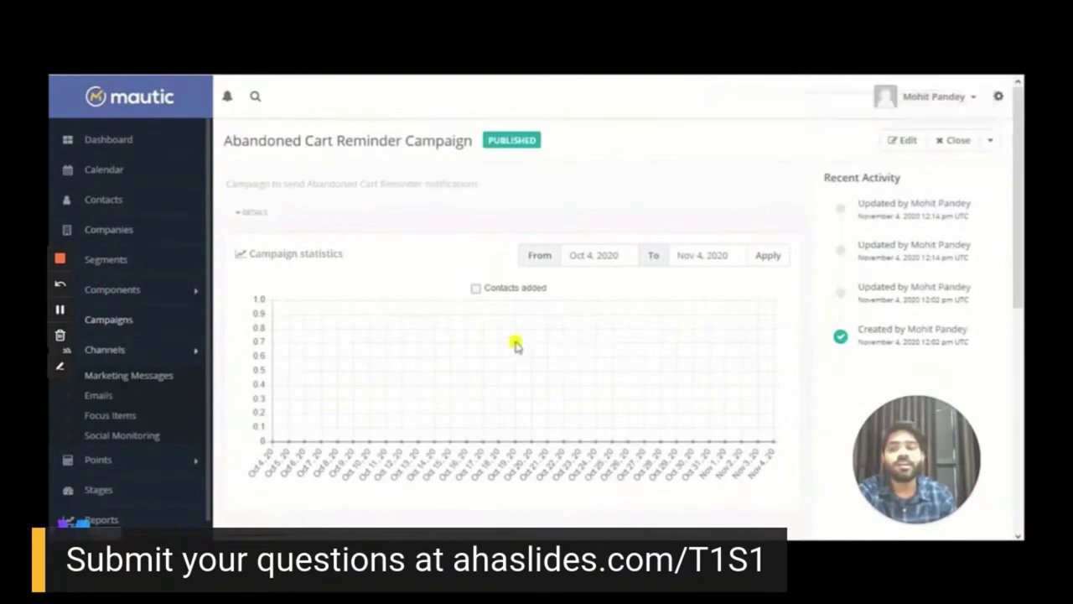
Review the published campaign's Contacts and Actions tabs, then go to the Contacts list
drag(1017, 285, 1019, 388)
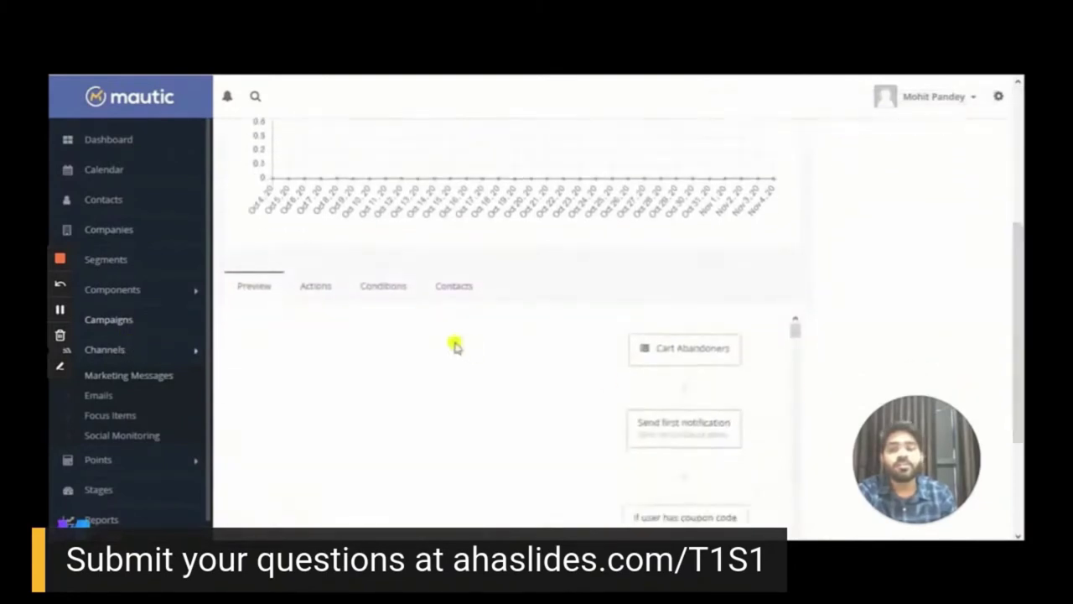
click(462, 286)
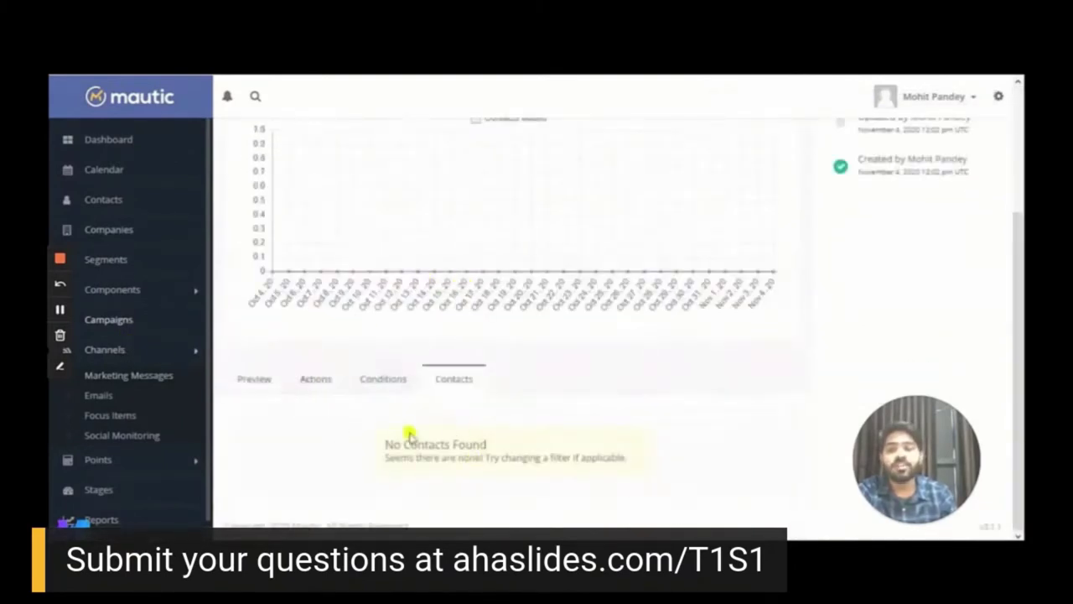
click(314, 381)
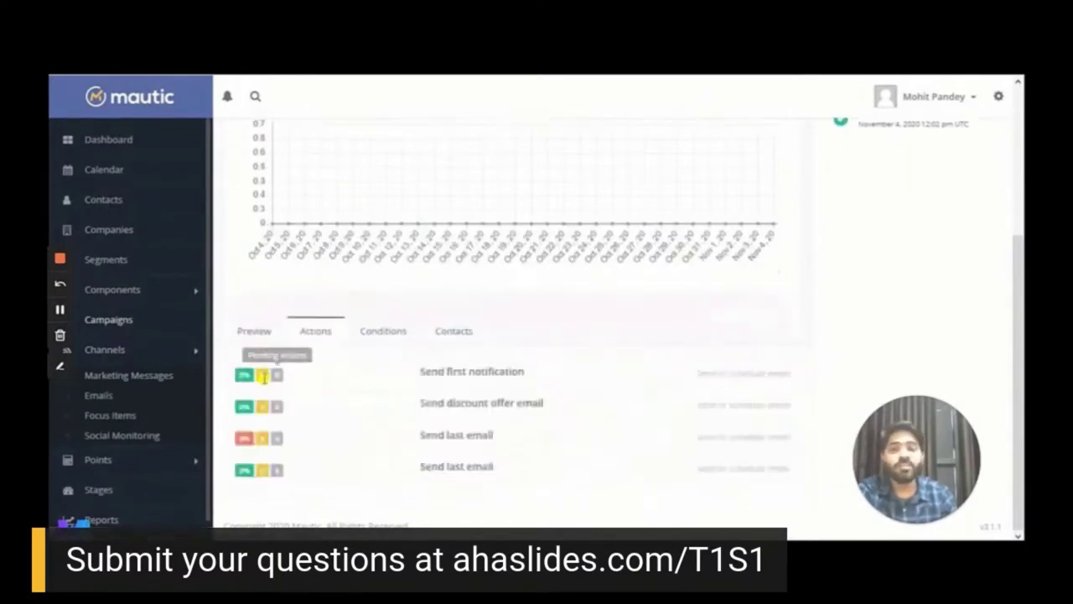
click(264, 336)
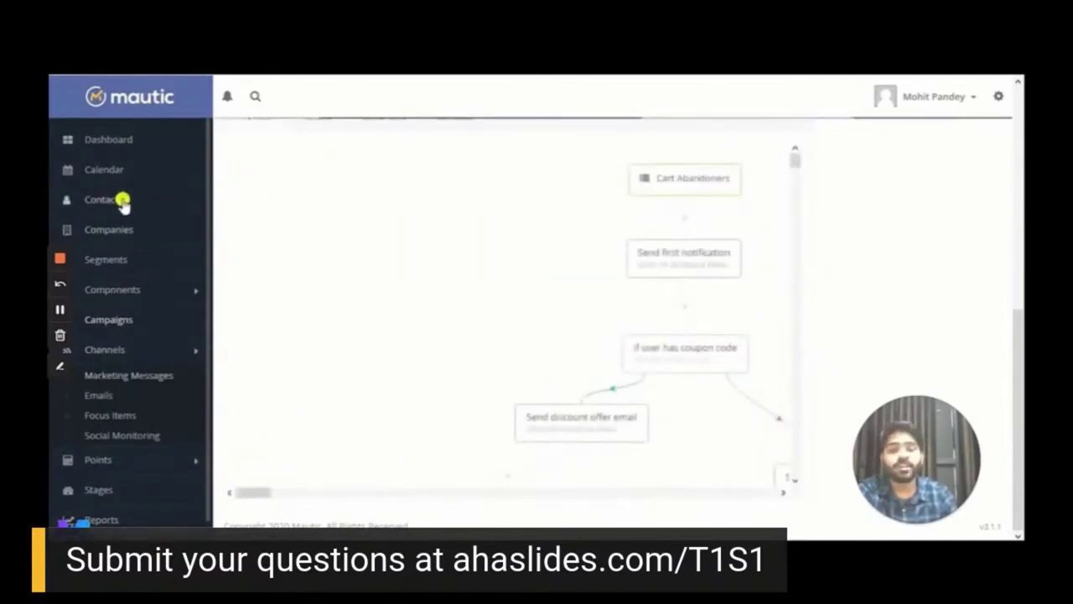
click(120, 200)
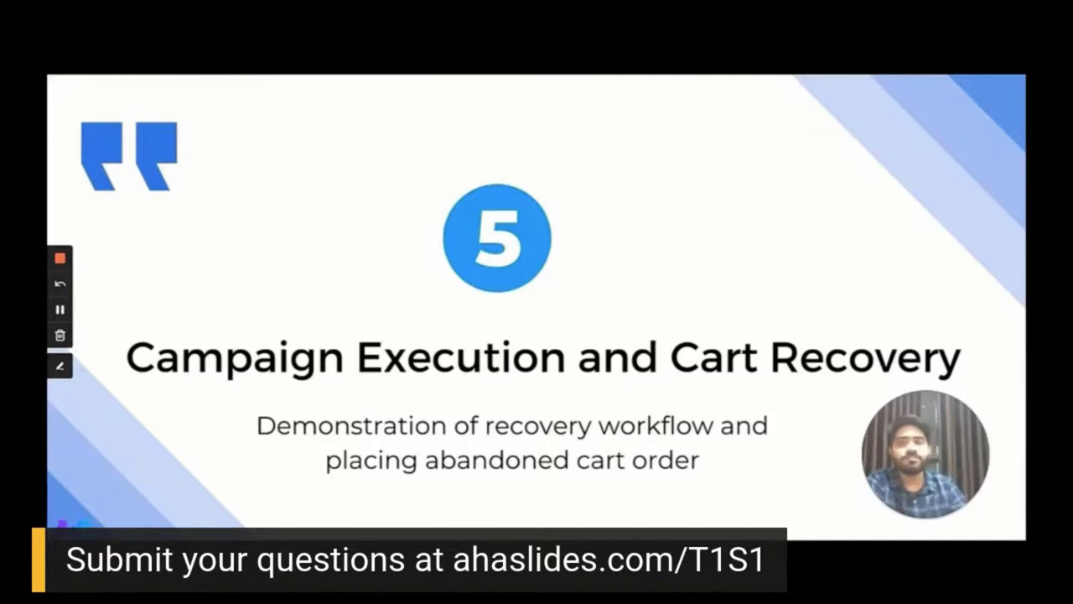
Open the contact's record, refresh its history to show the campaign events, then switch to Gmail
key(alt+Tab)
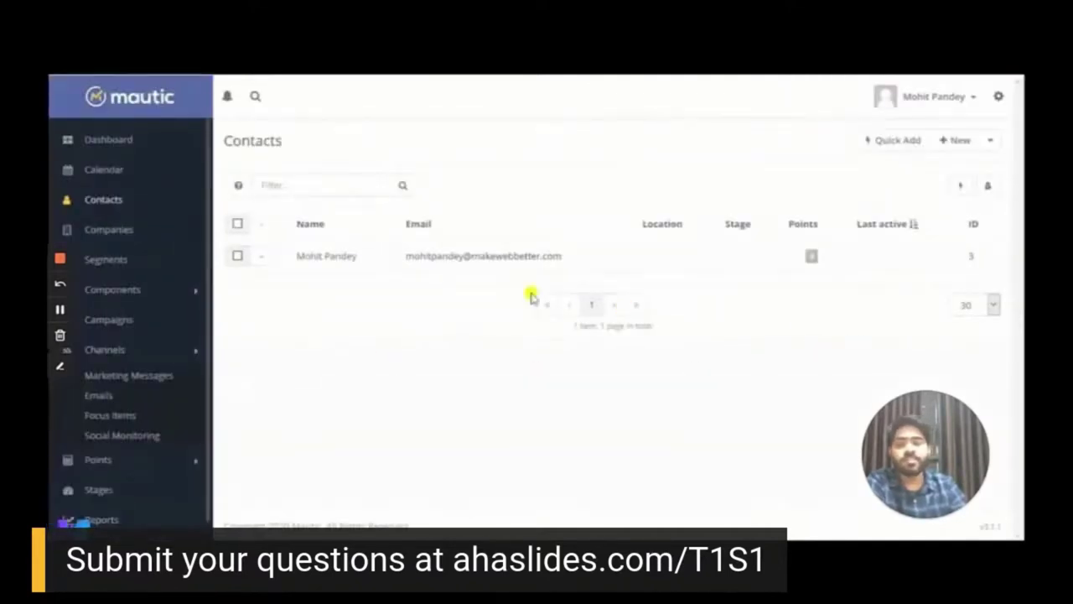
click(315, 257)
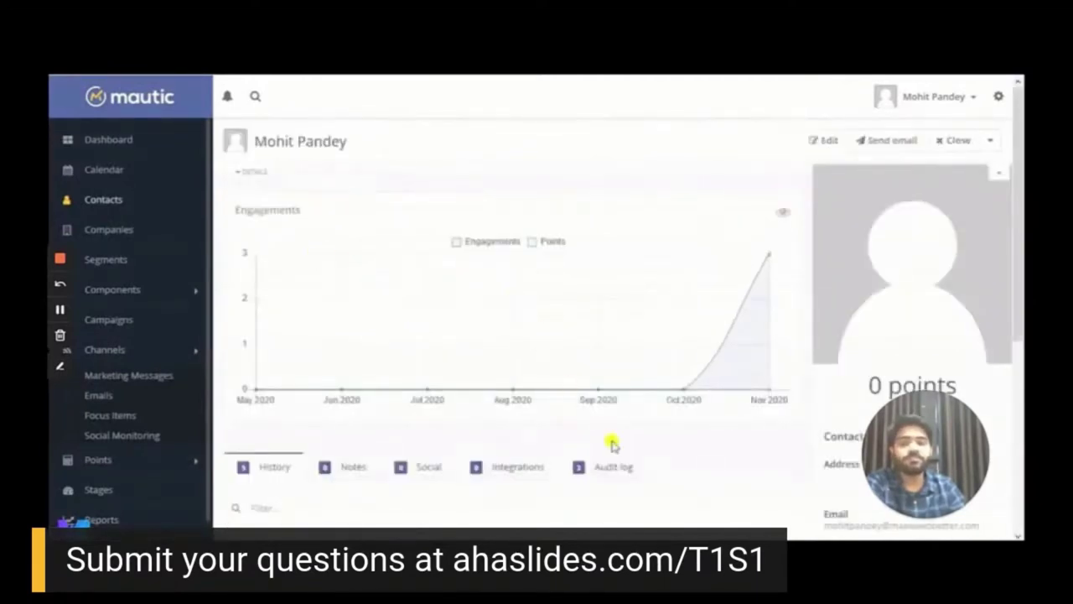
drag(1014, 311, 1020, 444)
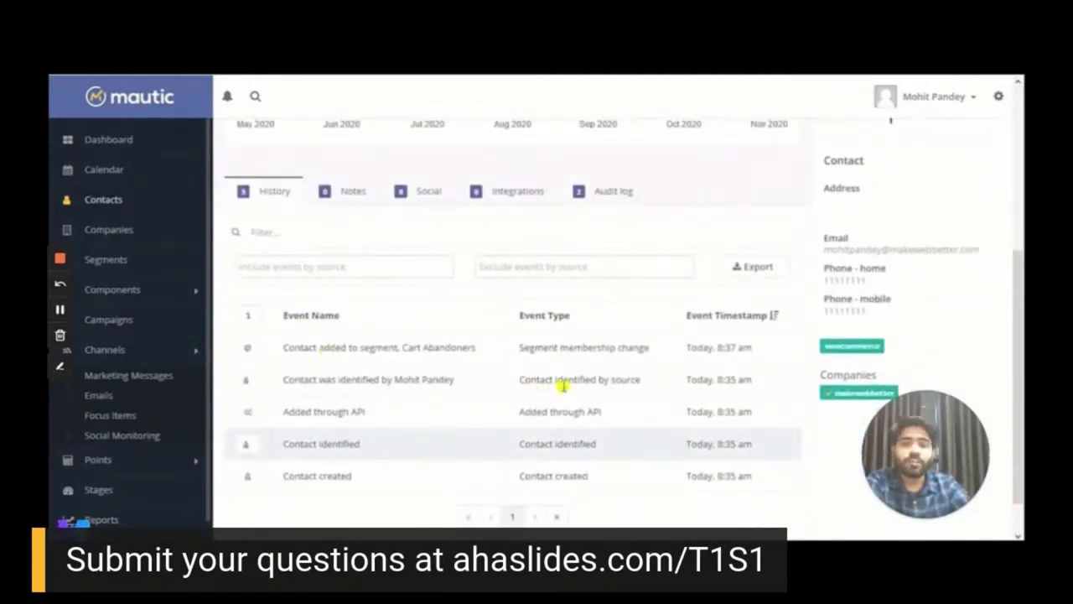
drag(283, 347, 461, 344)
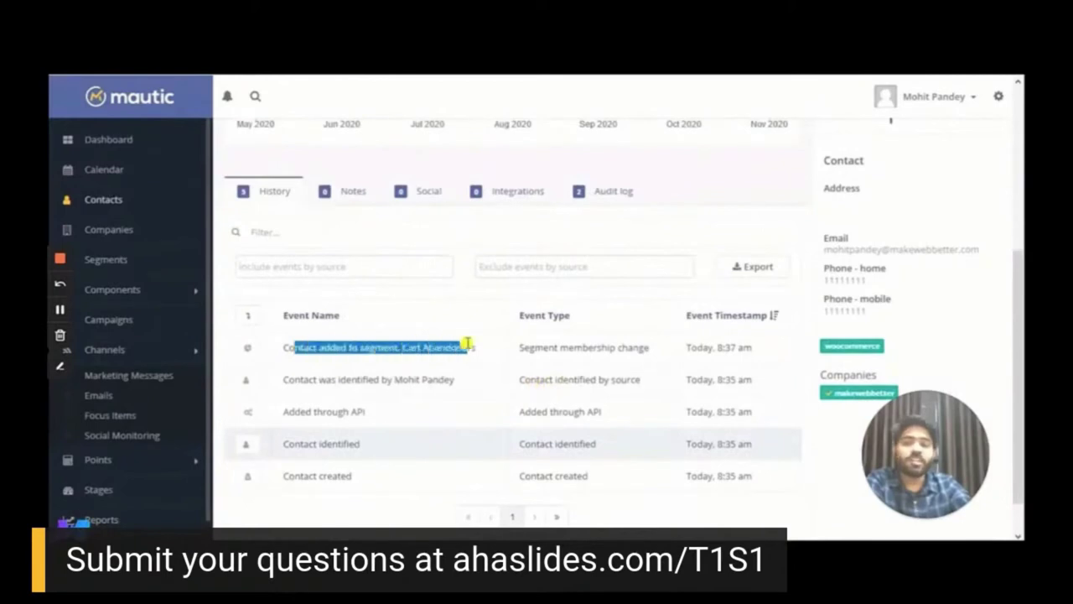
click(465, 343)
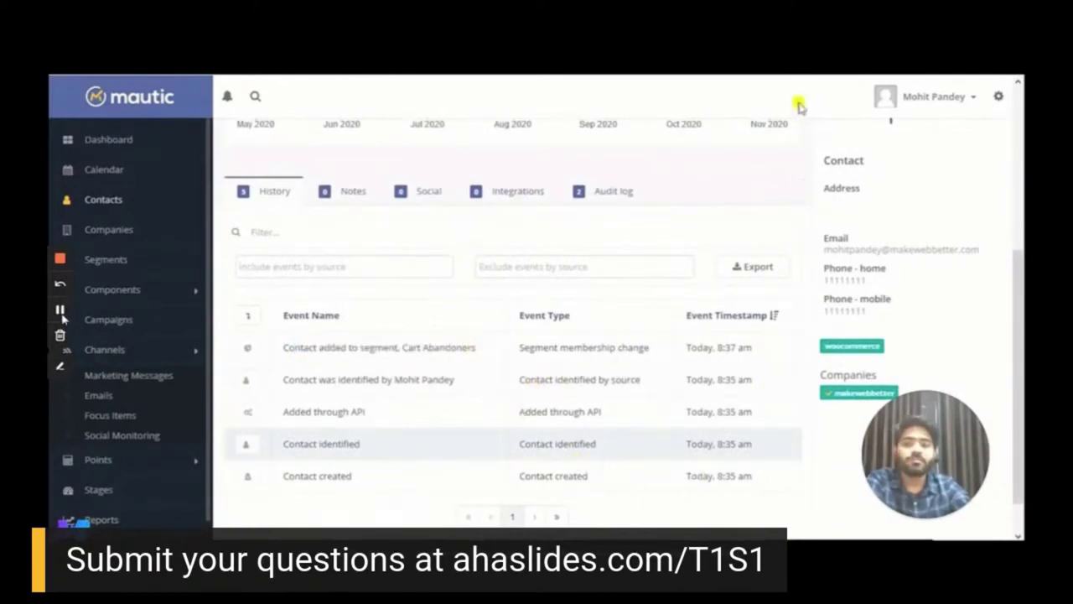
key(F5)
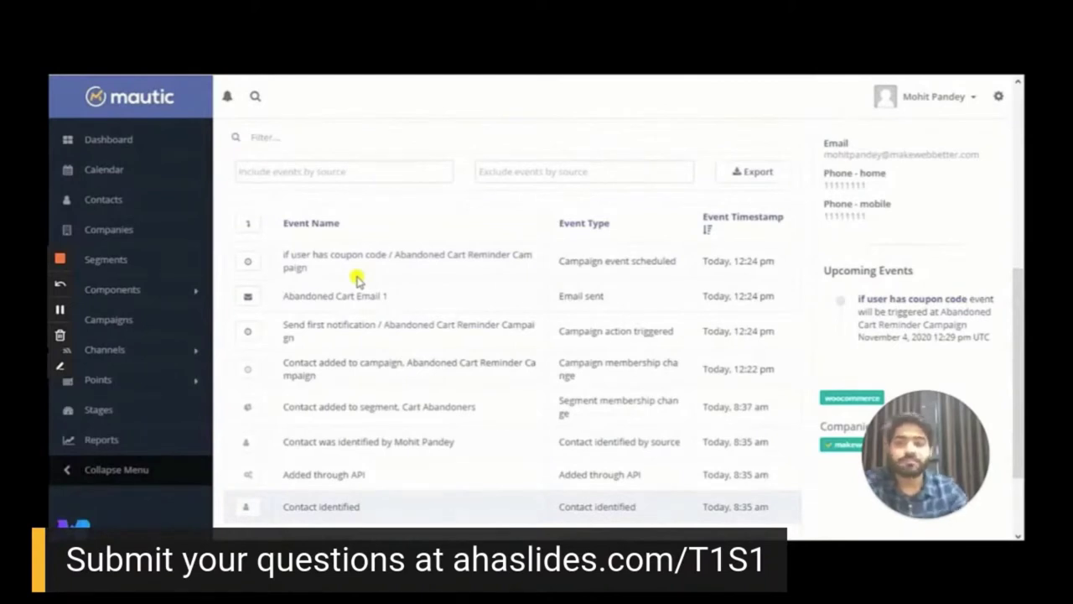
key(alt+Tab)
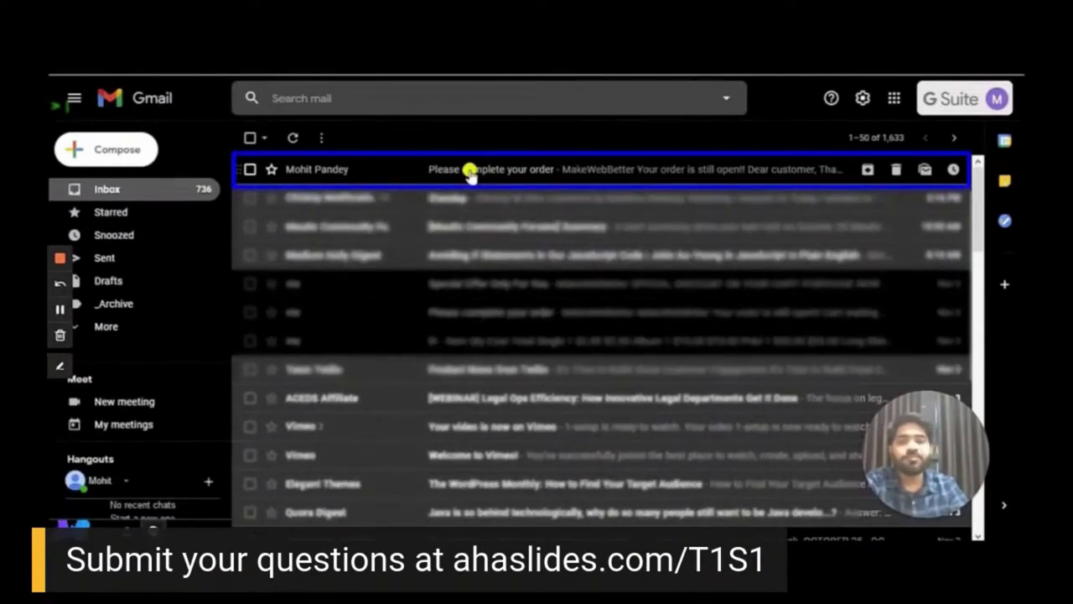
Open the 'Please complete your order' email and scroll through its six cart items and prices
click(470, 171)
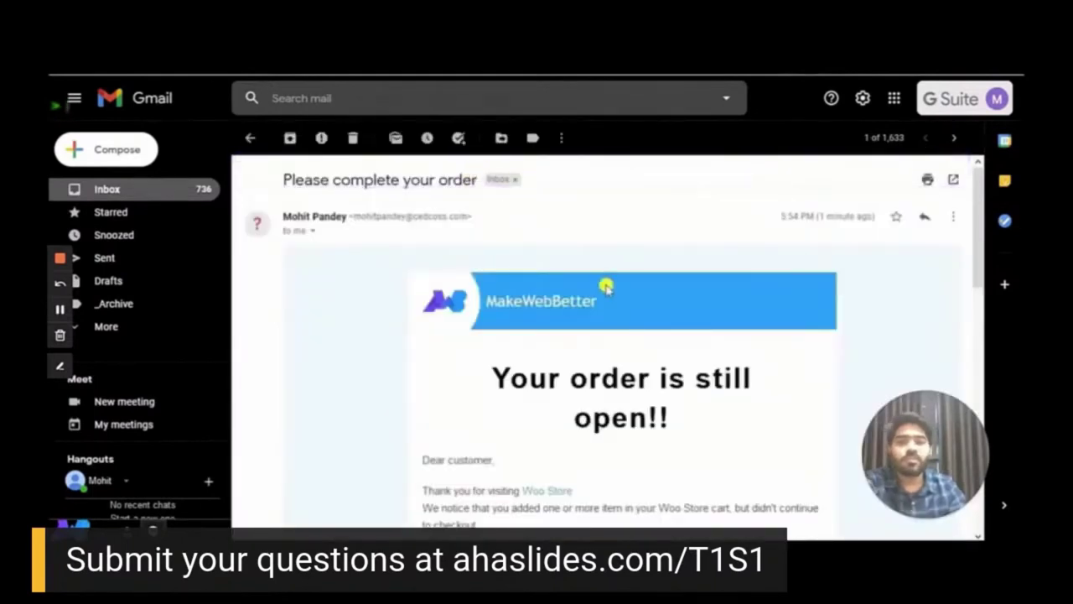
scroll(607, 287, down, 3)
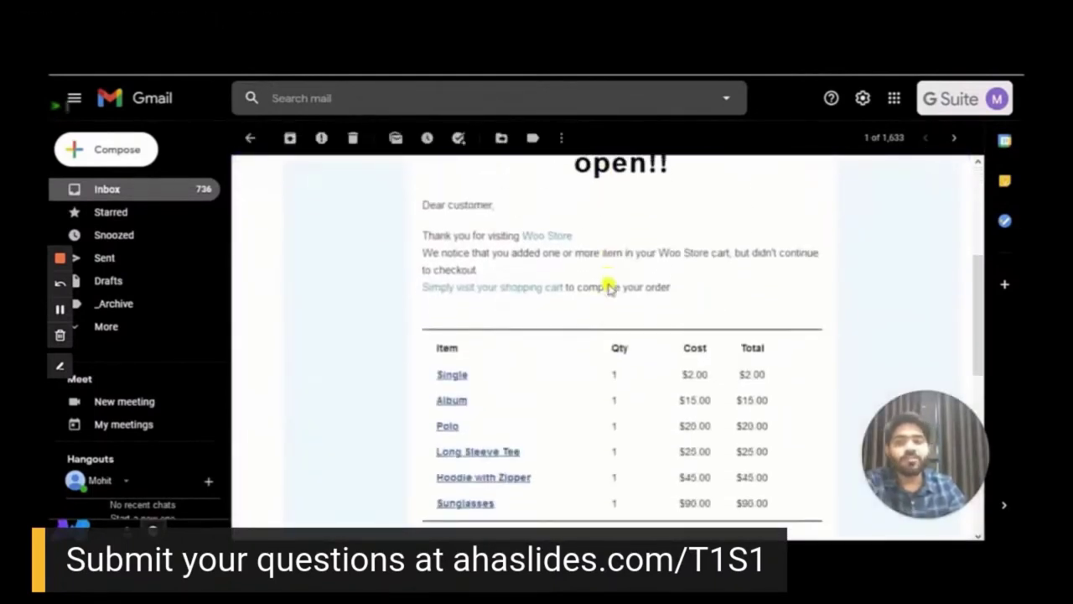
scroll(609, 287, down, 4)
scroll(609, 288, up, 6)
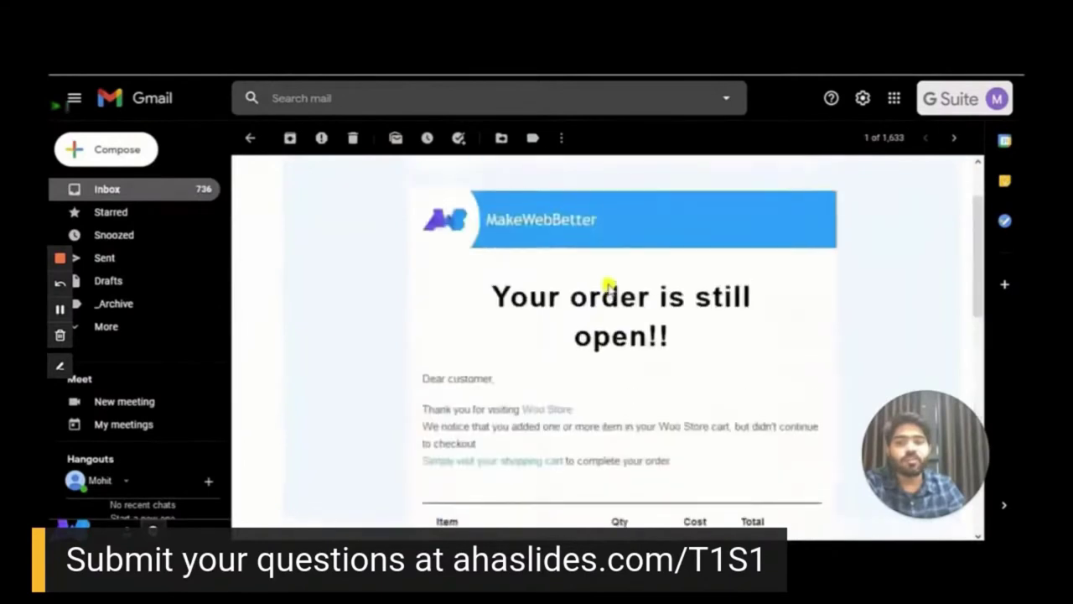
scroll(609, 287, down, 3)
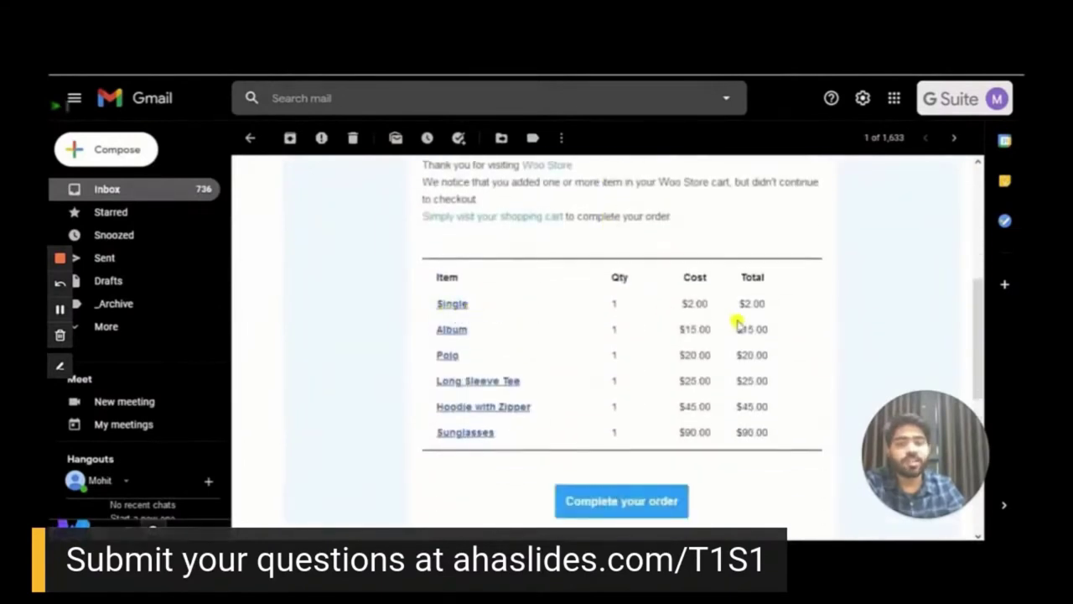
scroll(785, 347, down, 3)
scroll(788, 349, up, 6)
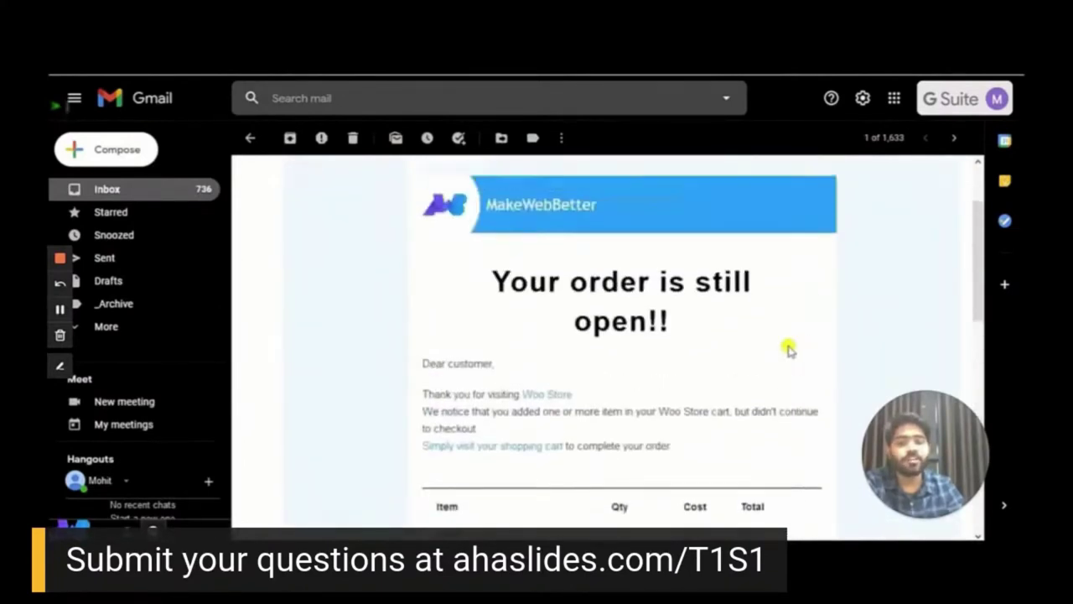
scroll(788, 349, down, 4)
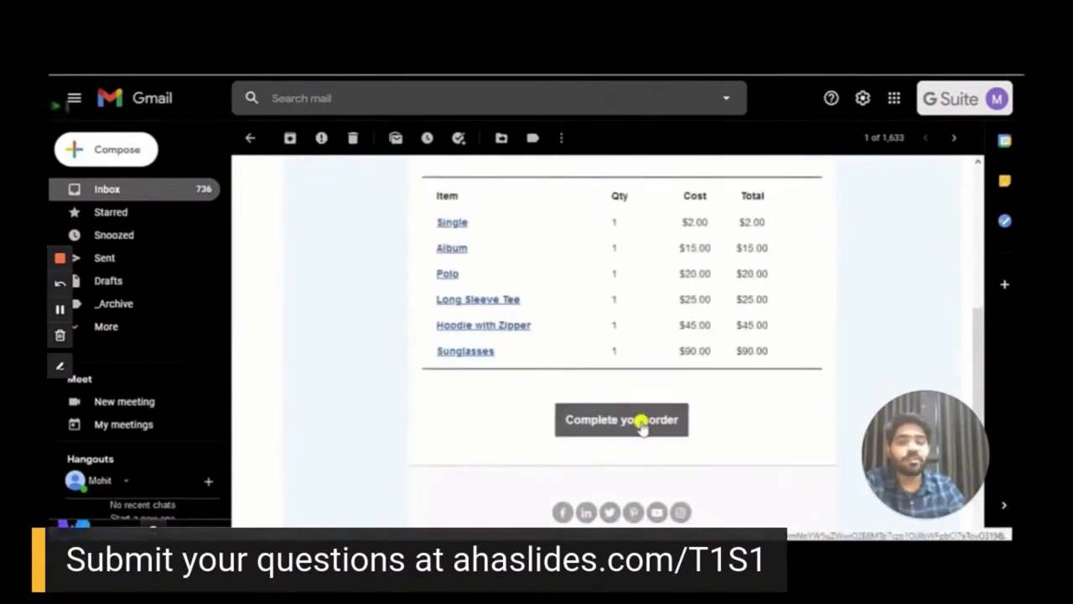
Follow the email's Complete your order link and review the restored $197.00 Woo Store checkout
click(641, 426)
scroll(558, 280, down, 4)
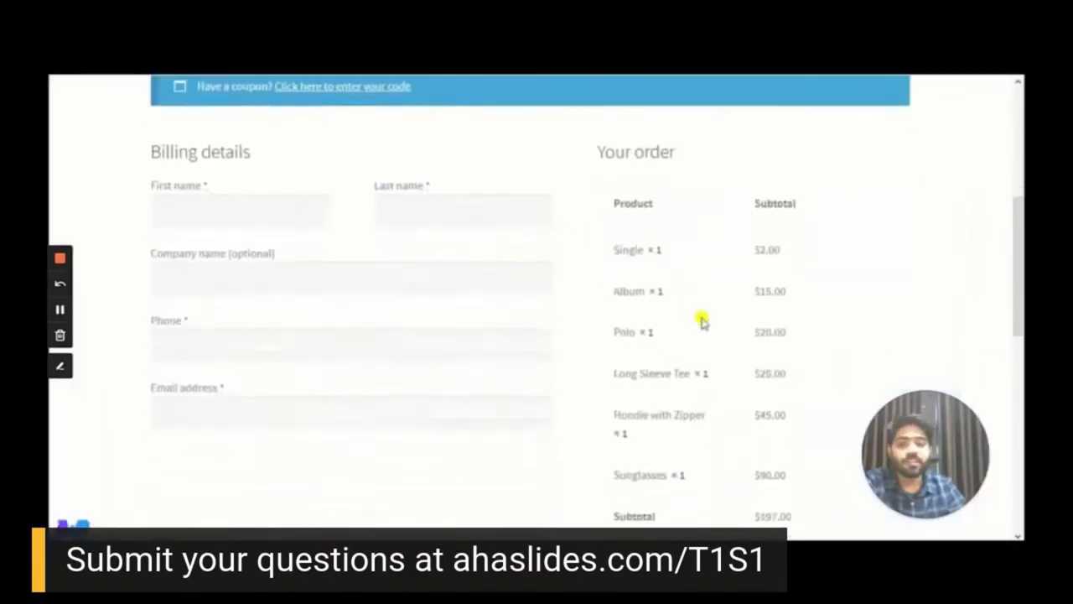
scroll(702, 321, down, 1)
scroll(755, 340, down, 2)
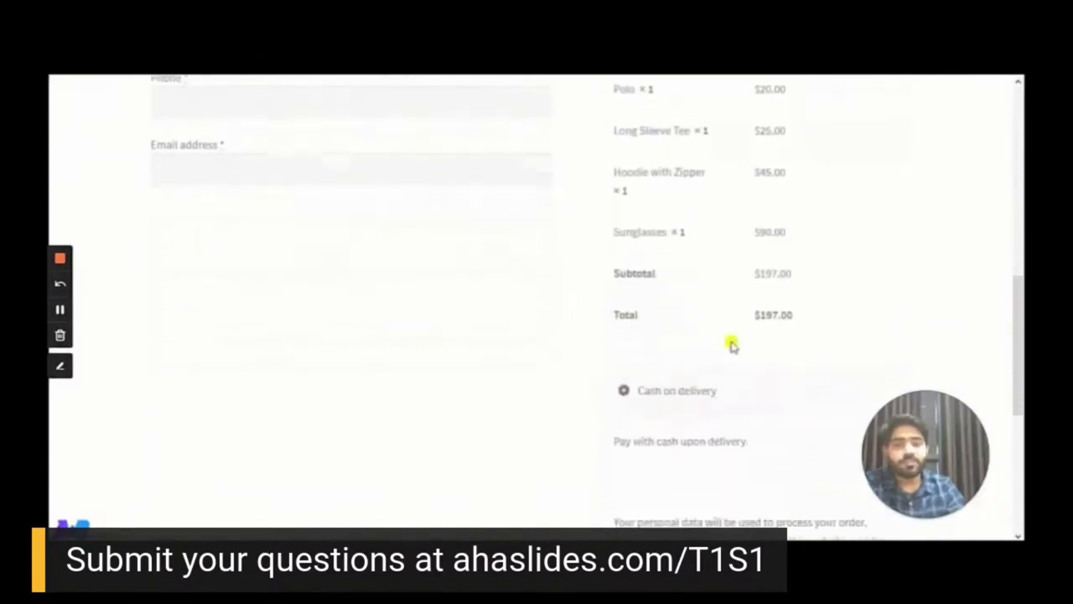
scroll(732, 343, down, 2)
scroll(735, 342, up, 6)
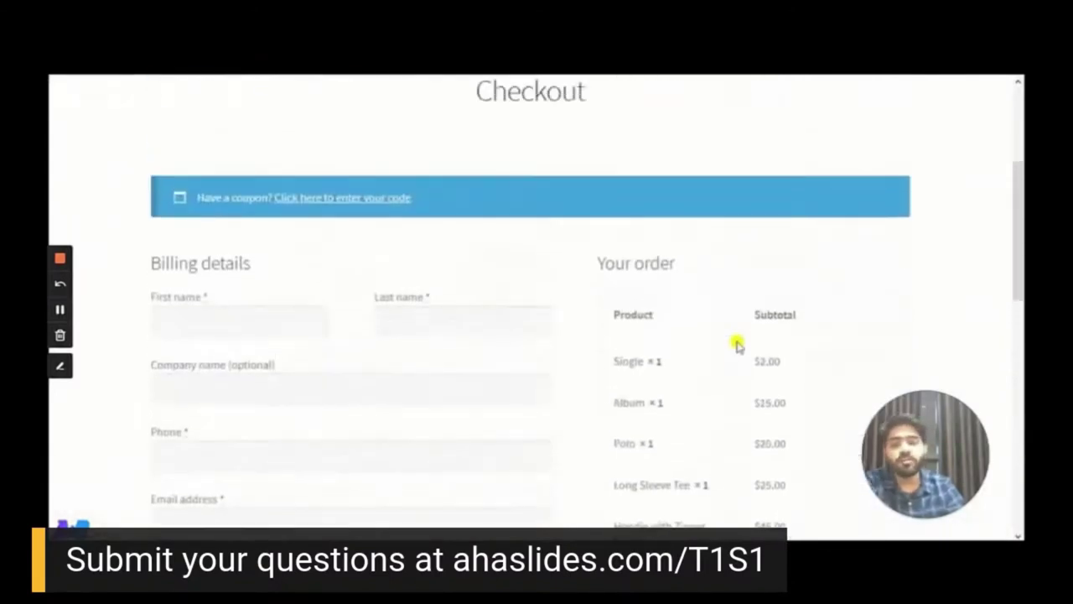
scroll(736, 344, down, 3)
scroll(736, 344, up, 2)
scroll(736, 344, down, 1)
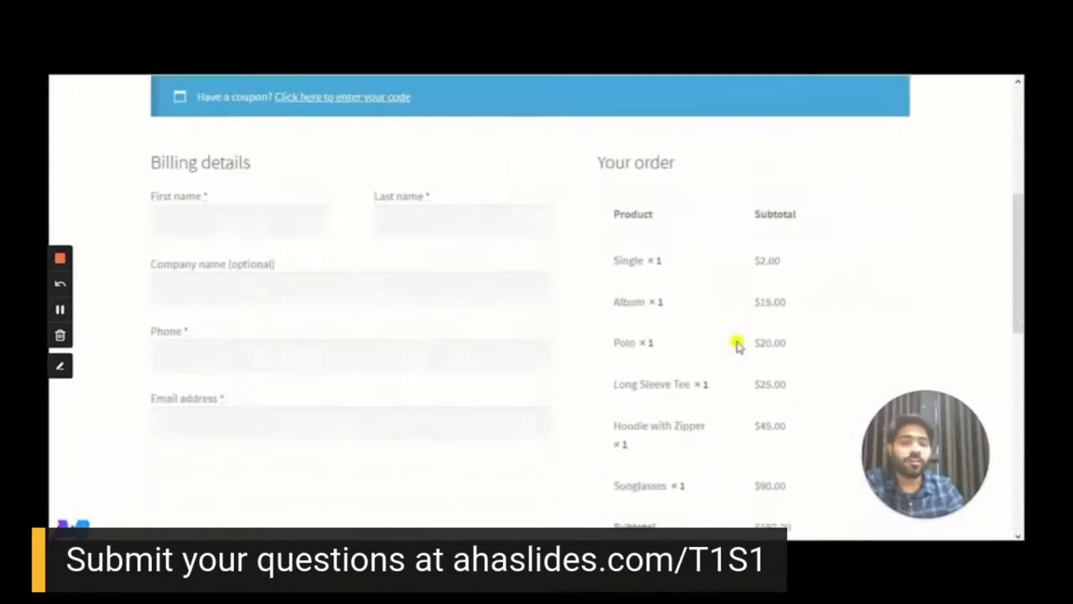
scroll(736, 344, down, 3)
scroll(735, 344, up, 7)
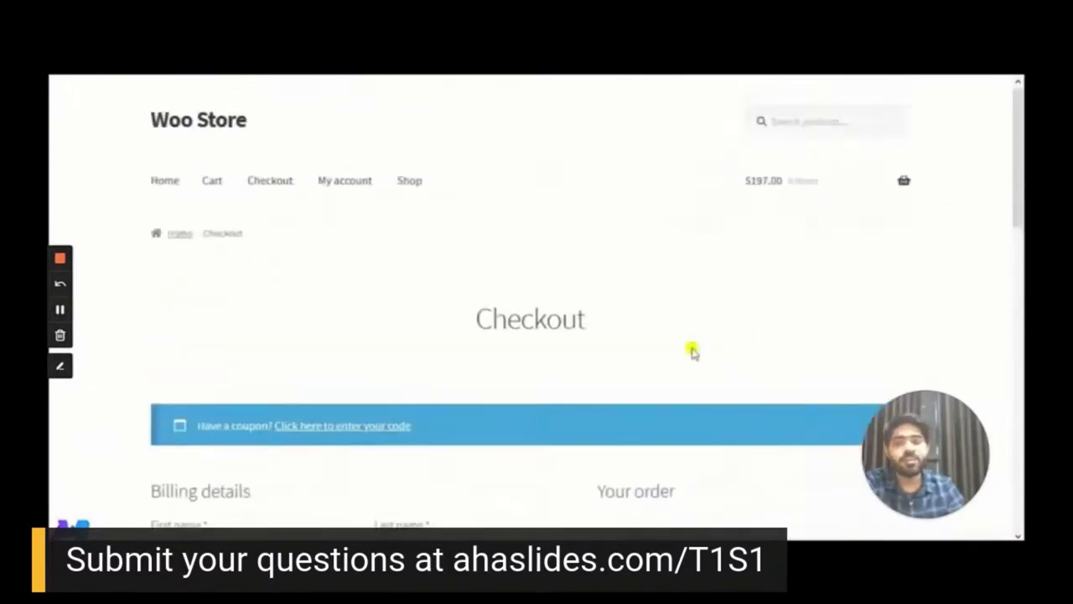
scroll(494, 280, down, 5)
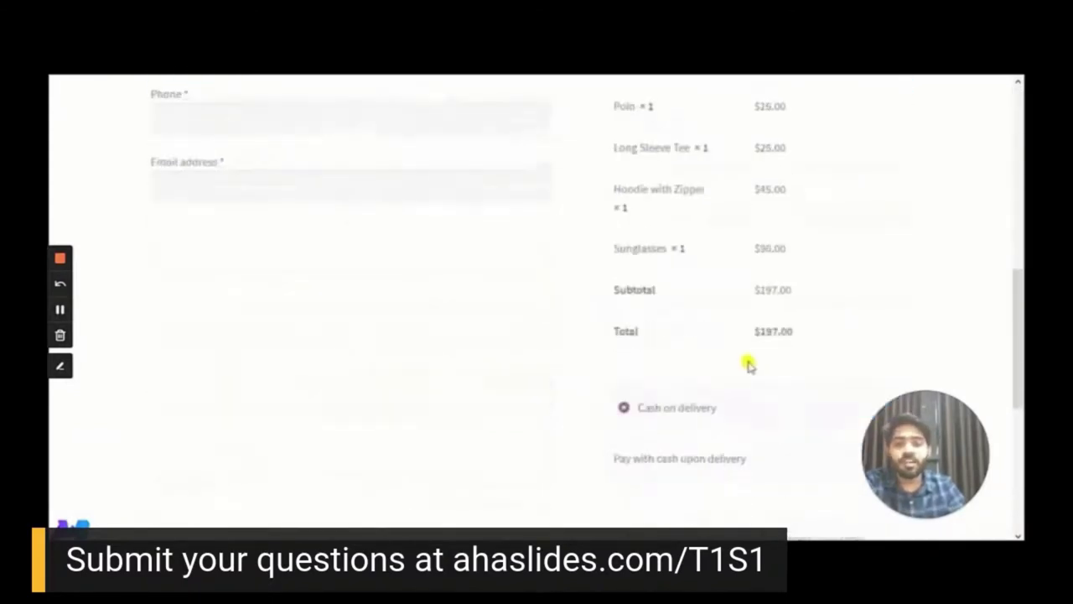
scroll(749, 364, up, 6)
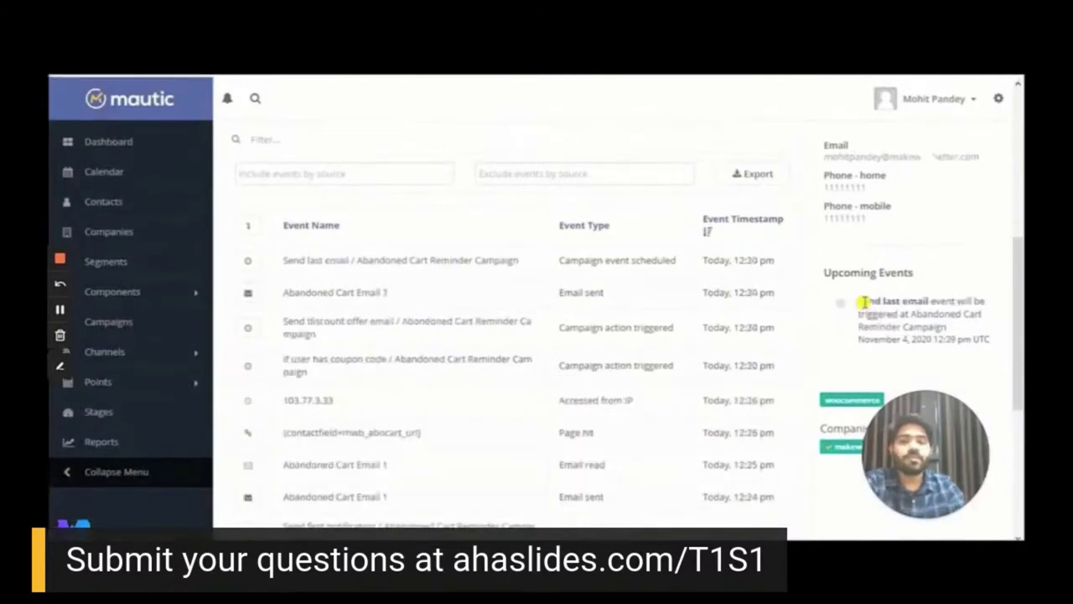
Review the contact's history and upcoming Send last email event, then switch to the Gmail inbox
drag(858, 300, 931, 302)
click(927, 333)
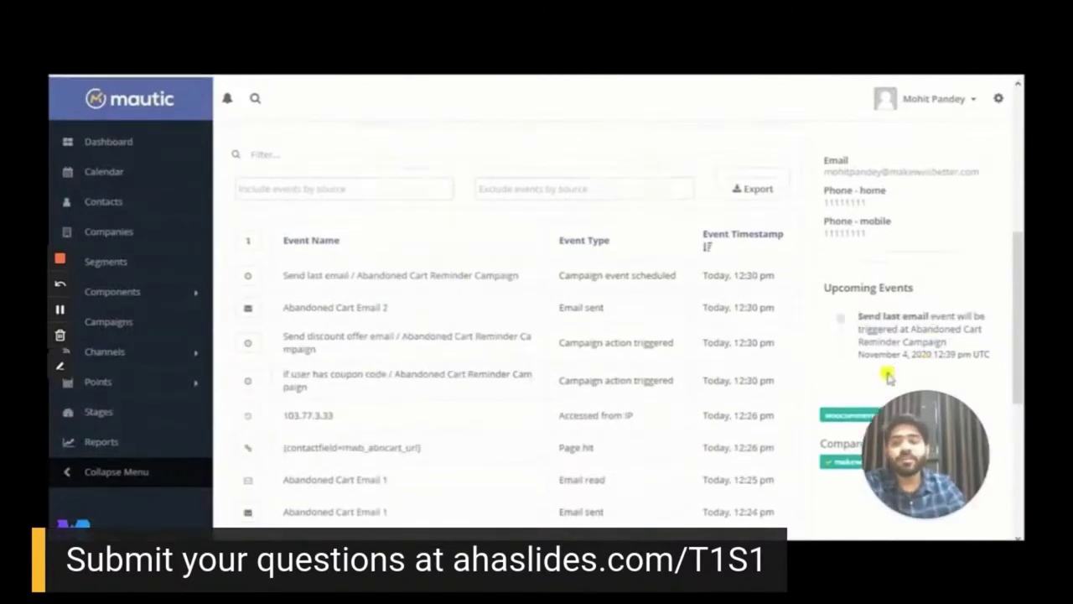
scroll(673, 376, up, 2)
scroll(350, 416, down, 2)
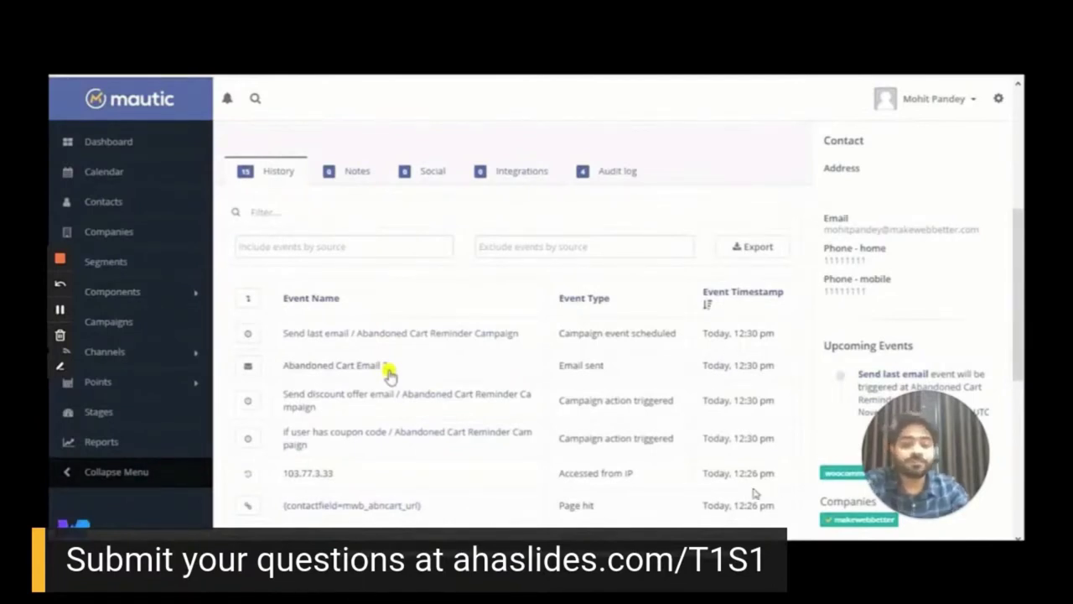
key(ctrl+Tab)
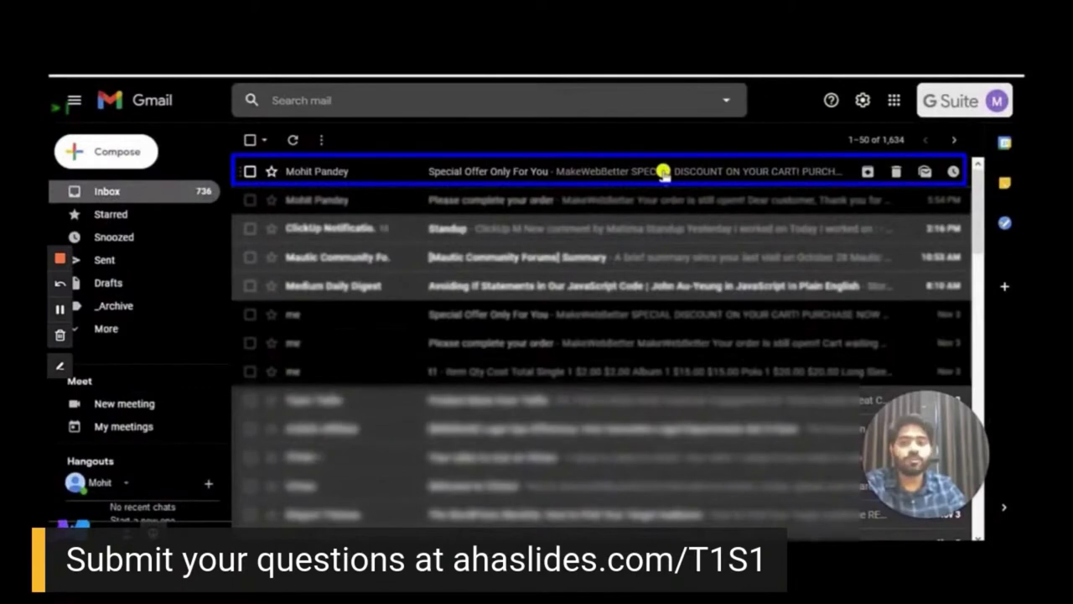
Open the 'Special Offer Only For You' email, note coupon specialcart-975, and follow its order link
click(487, 169)
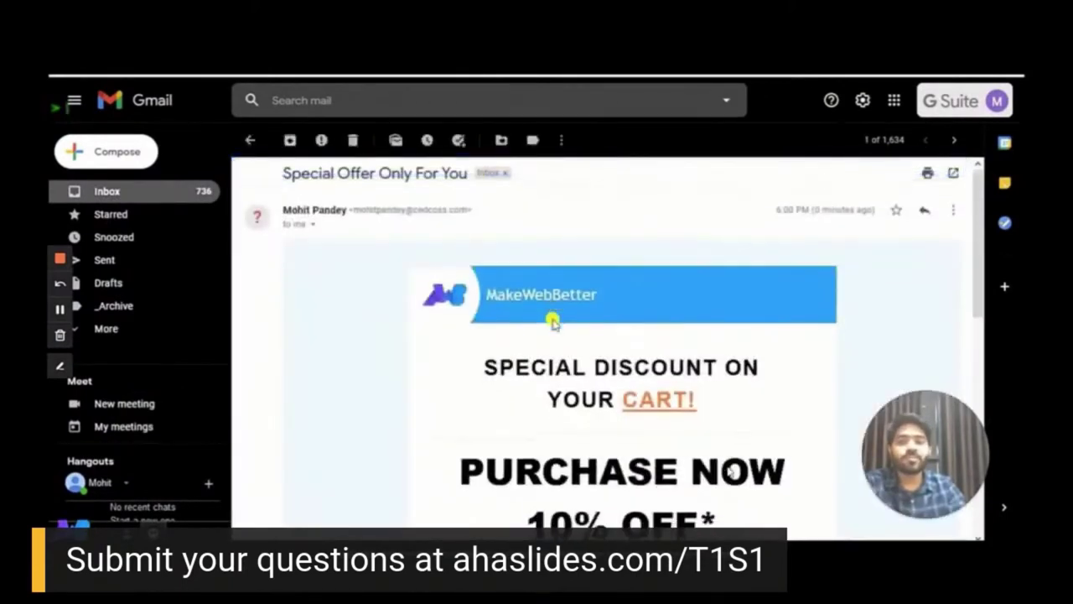
scroll(553, 323, down, 5)
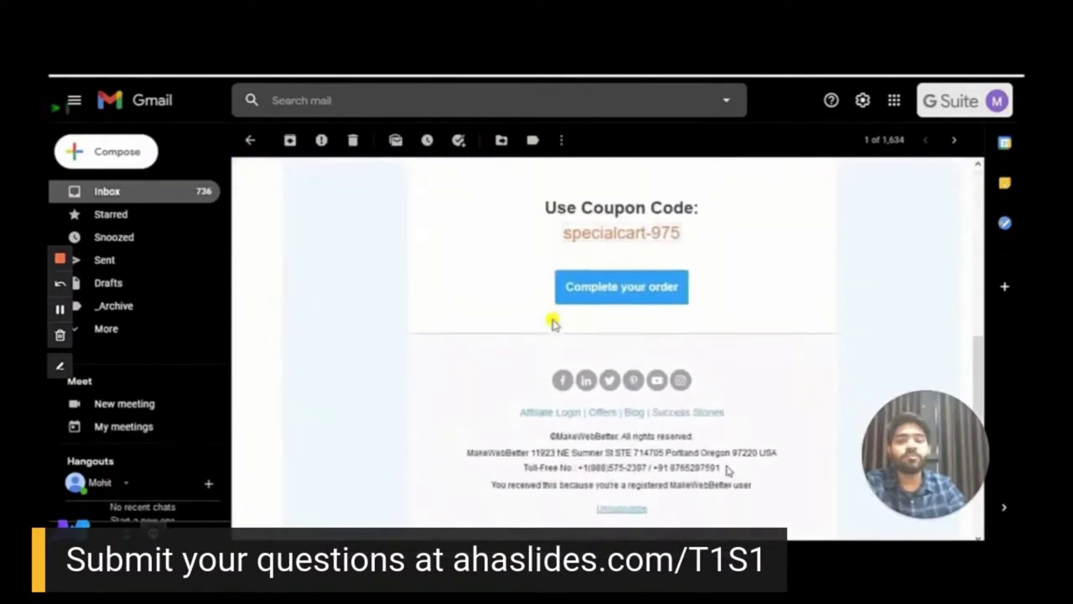
scroll(553, 323, up, 1)
drag(680, 305, 548, 312)
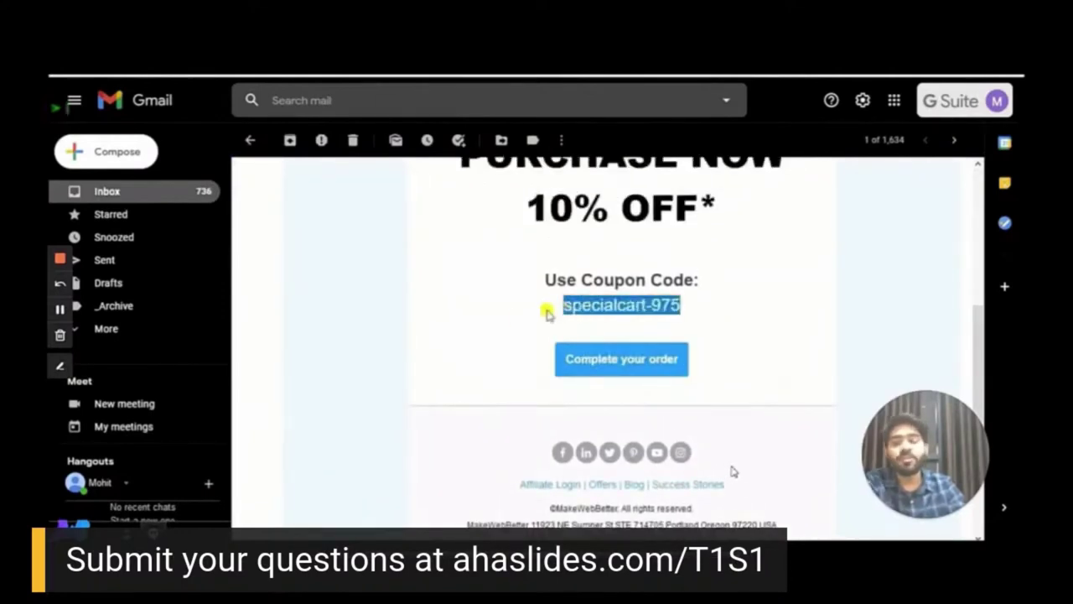
click(453, 334)
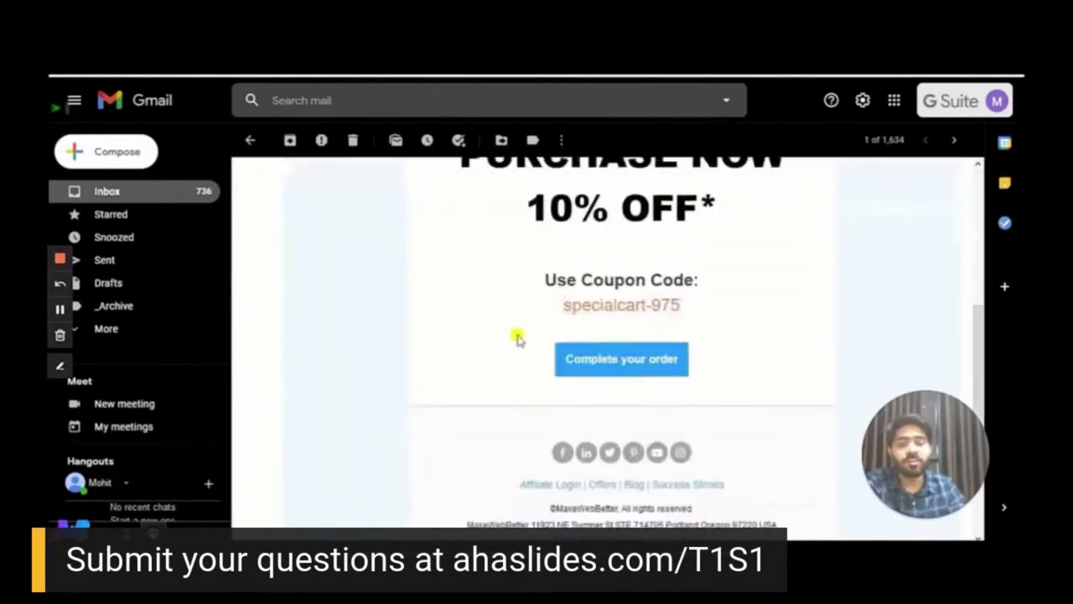
click(646, 360)
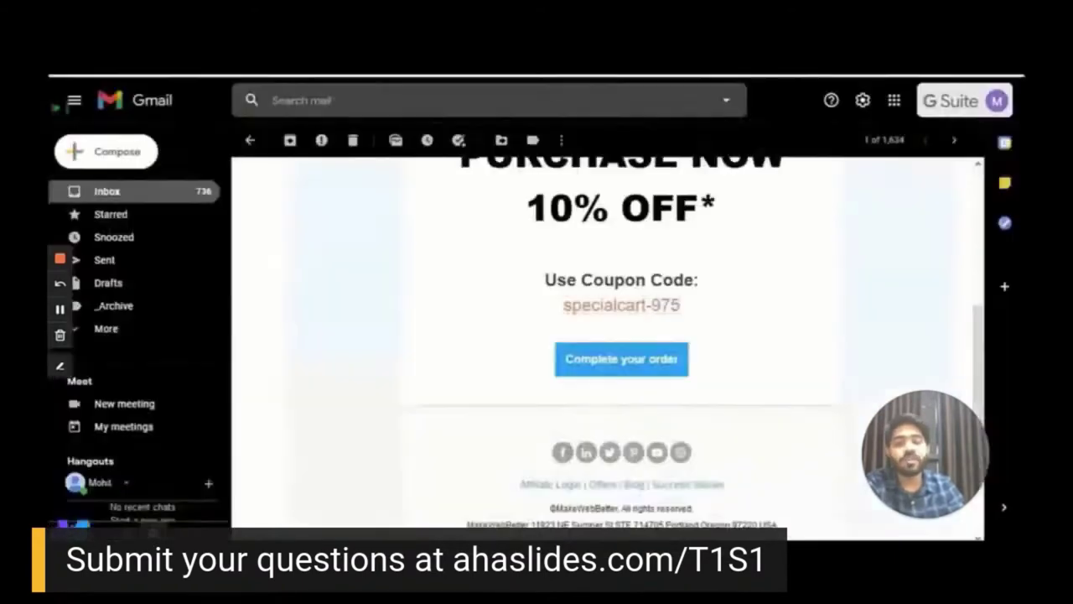
Select the coupon code specialcart-975 again and bring the billing form into view
mouse_move(564, 305)
mouse_down()
mouse_move(683, 310)
mouse_move(565, 307)
mouse_up()
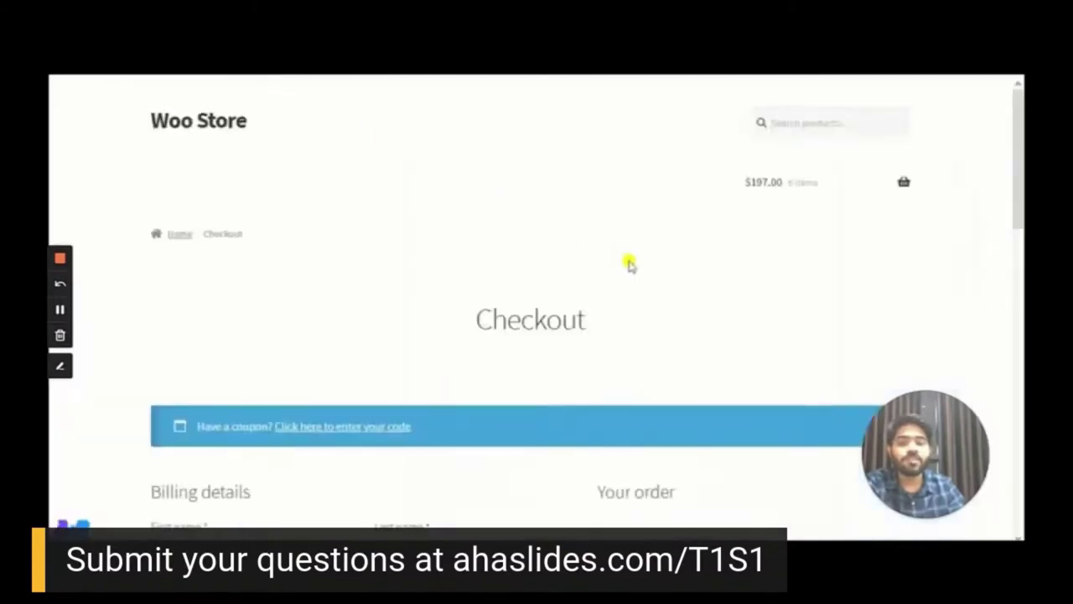
scroll(630, 265, down, 10)
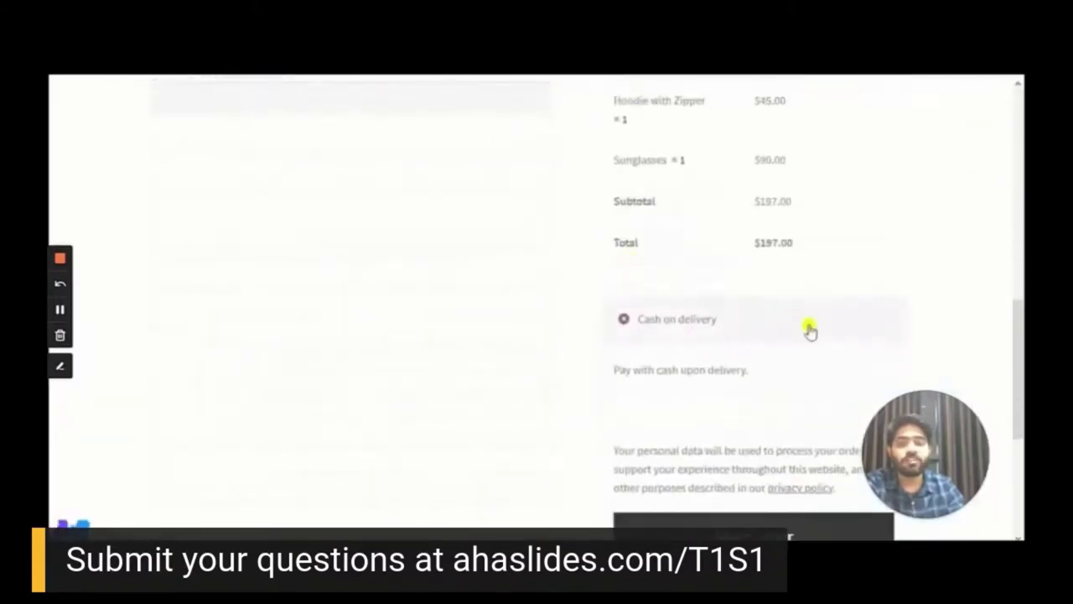
scroll(755, 332, up, 3)
scroll(399, 302, up, 2)
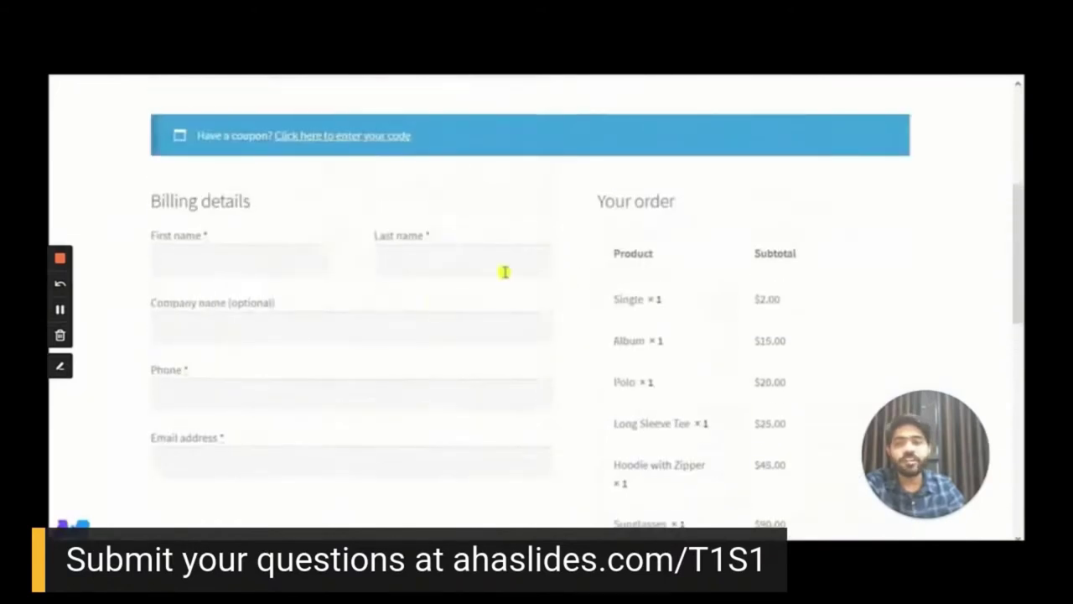
Enter the customer's first and last name and company 'MakeWbbBetter' in billing details
click(242, 261)
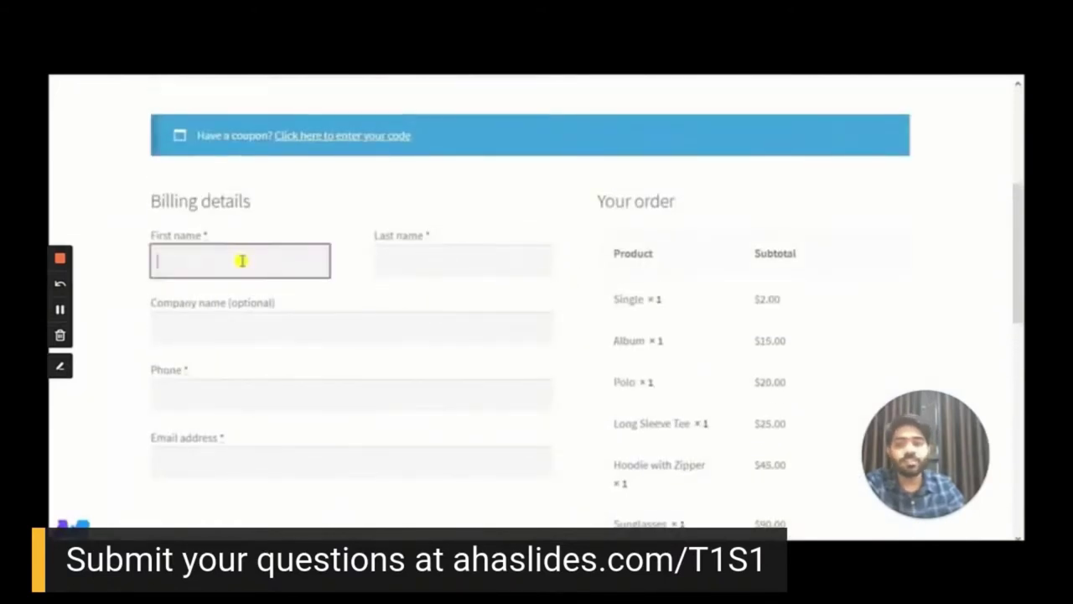
key(Tab)
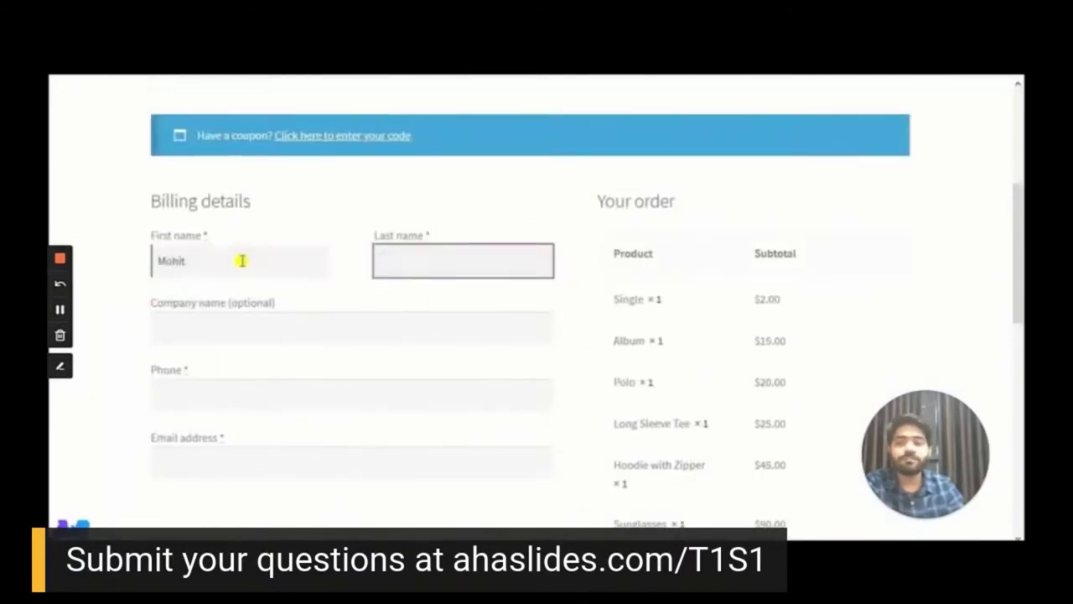
key(Tab)
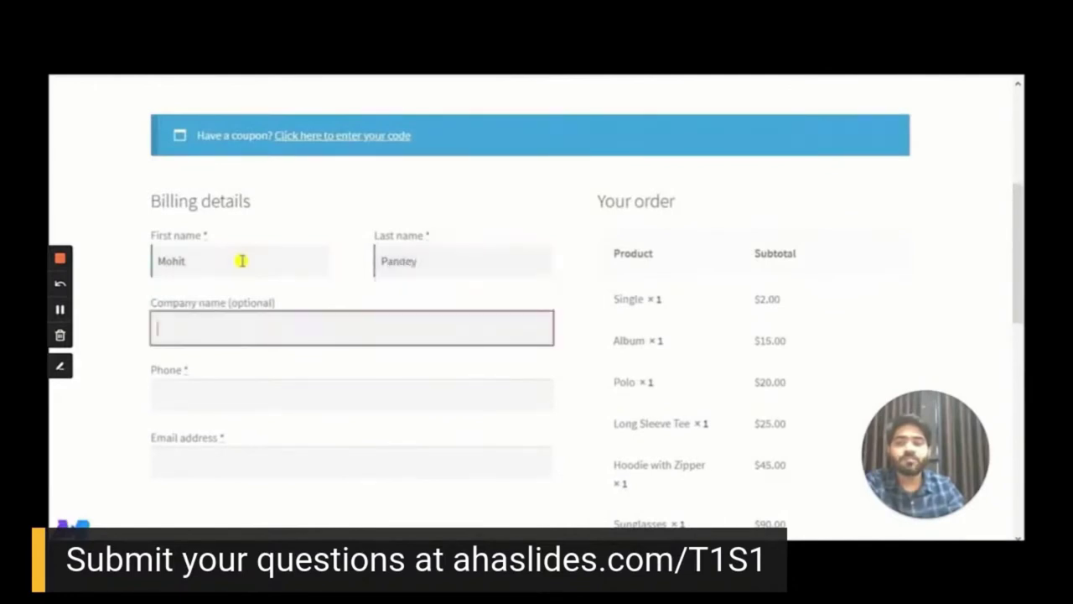
text(M)
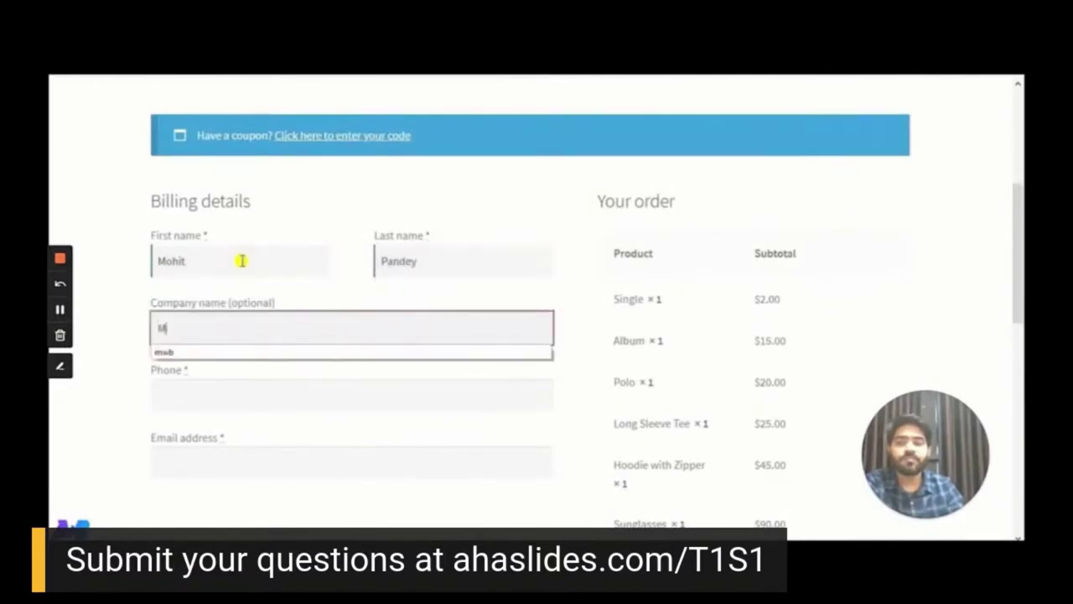
text(akeW)
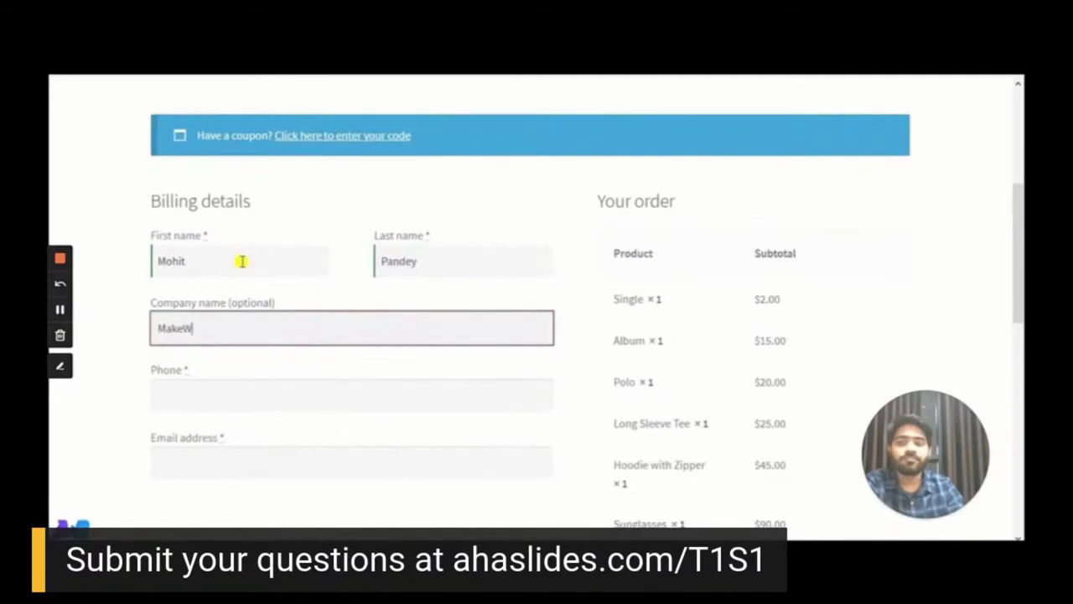
text(bbBetter)
Fill in a phone number and choose the saved e-mail address from autofill
click(243, 387)
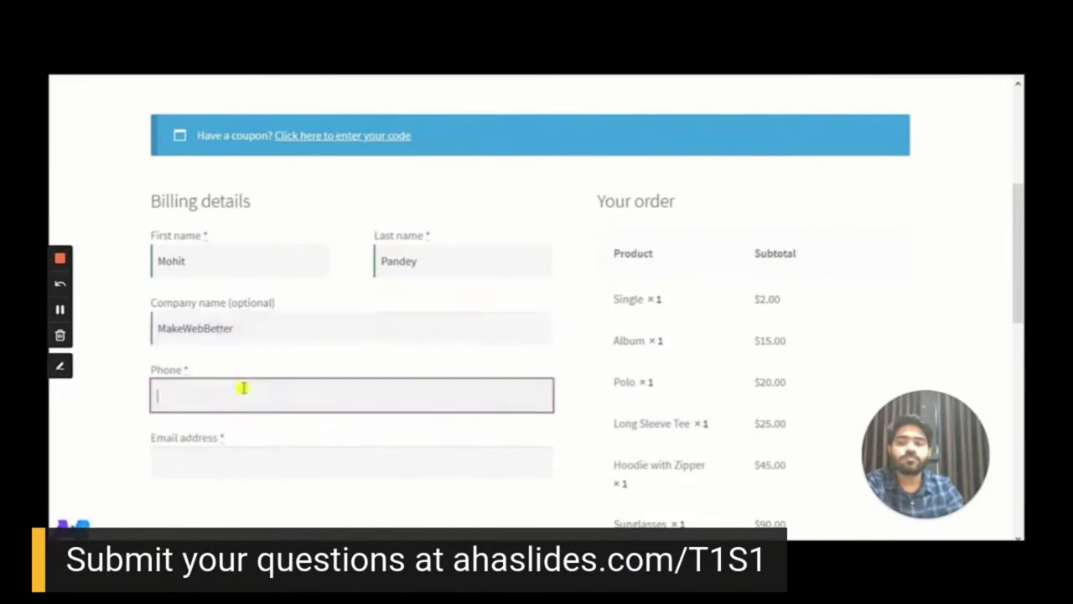
text(111111)
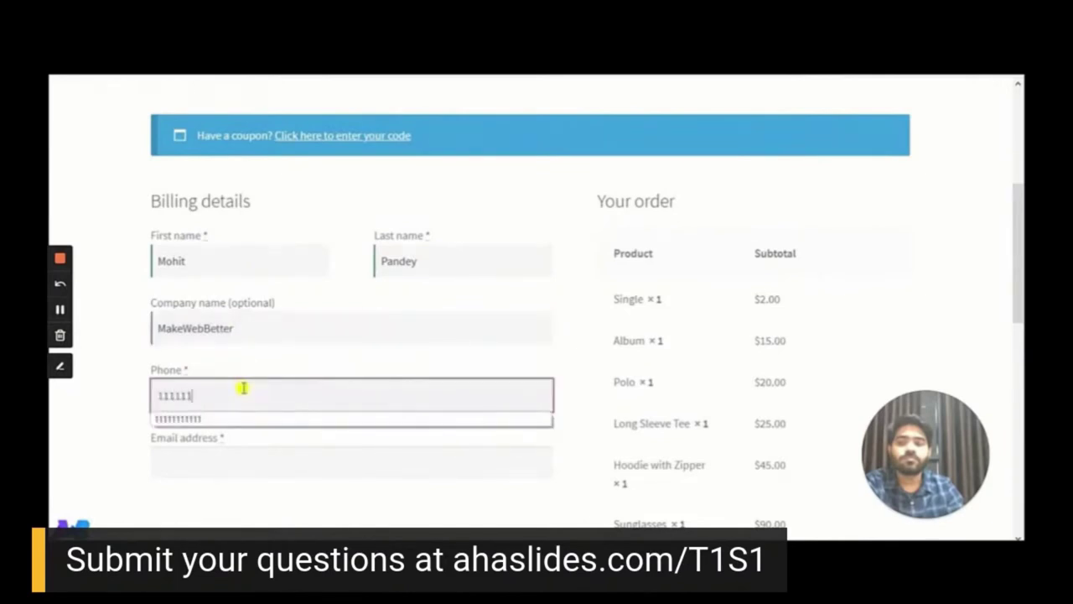
click(233, 453)
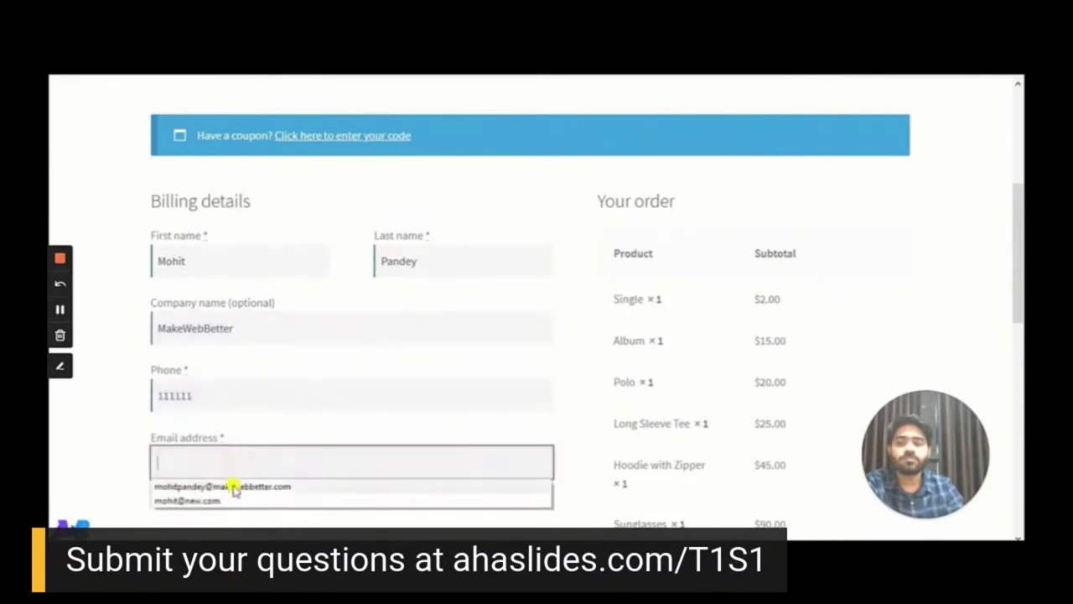
click(235, 487)
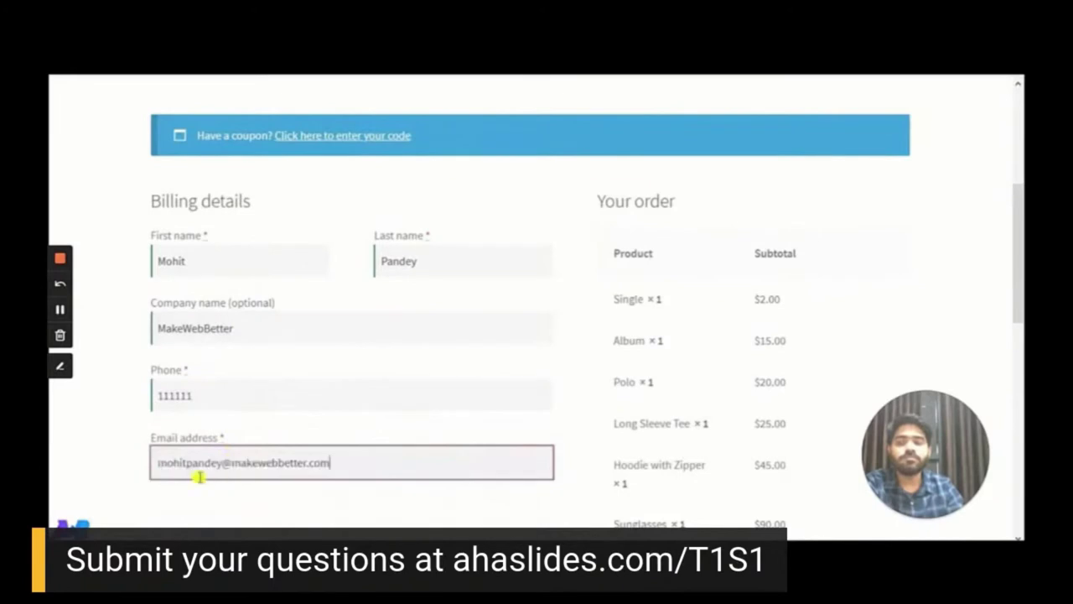
Apply coupon specialcart-975 to the checkout order
click(345, 142)
click(240, 233)
click(218, 329)
click(598, 252)
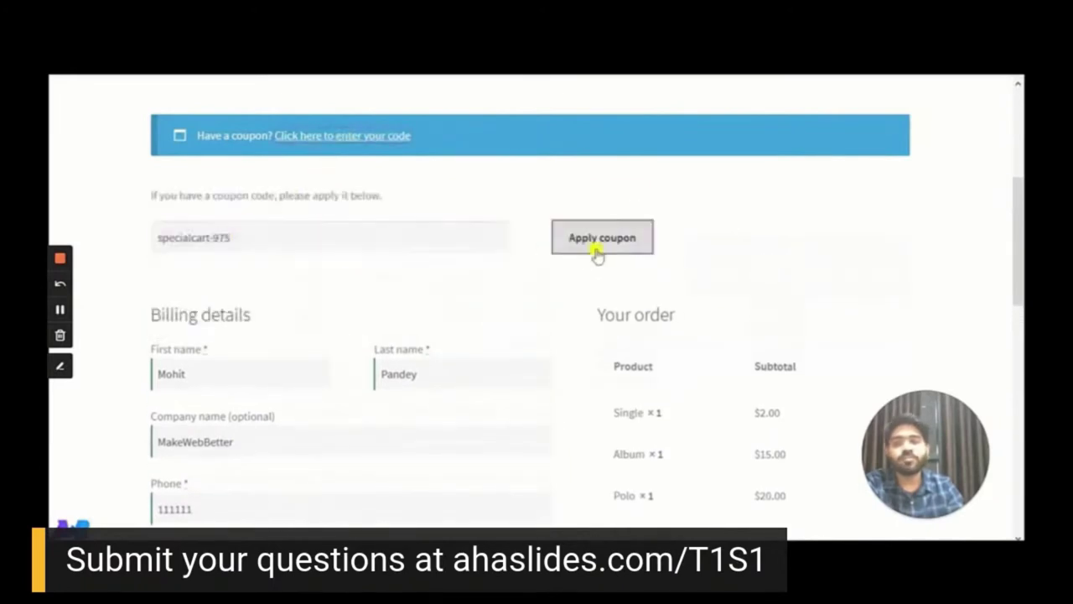
Place order 82 at $177.30 after the $19.70 discount and return to Abandoned Carts admin
scroll(590, 253, down, 5)
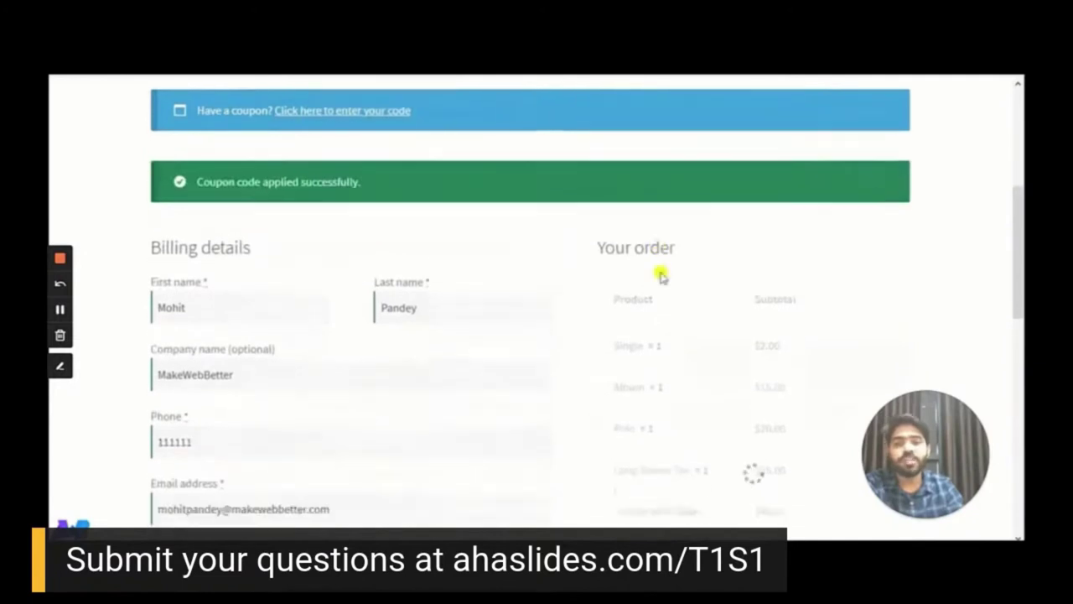
scroll(813, 337, down, 3)
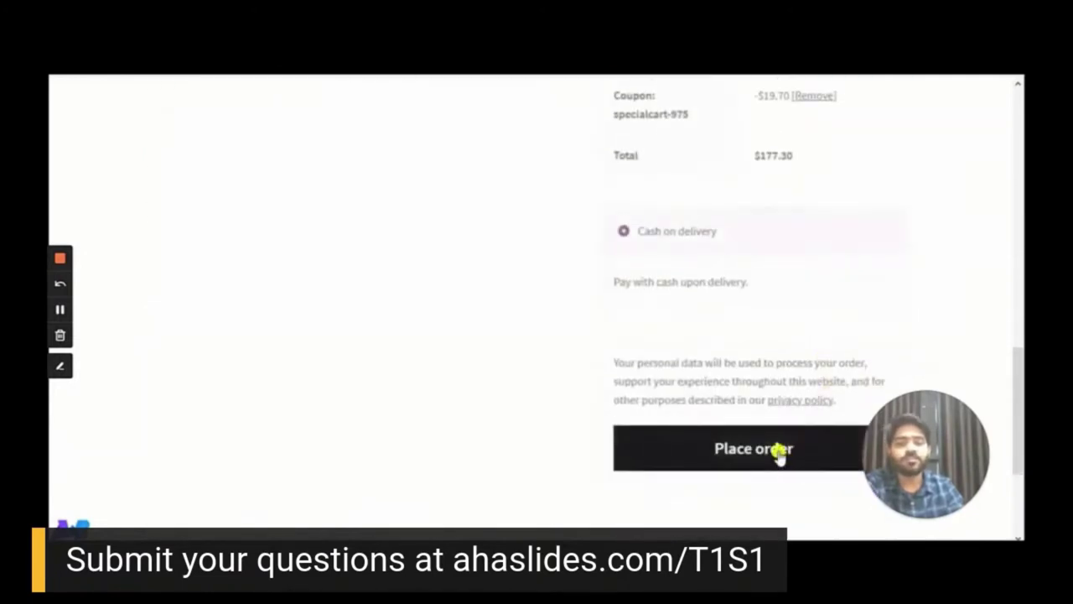
click(779, 453)
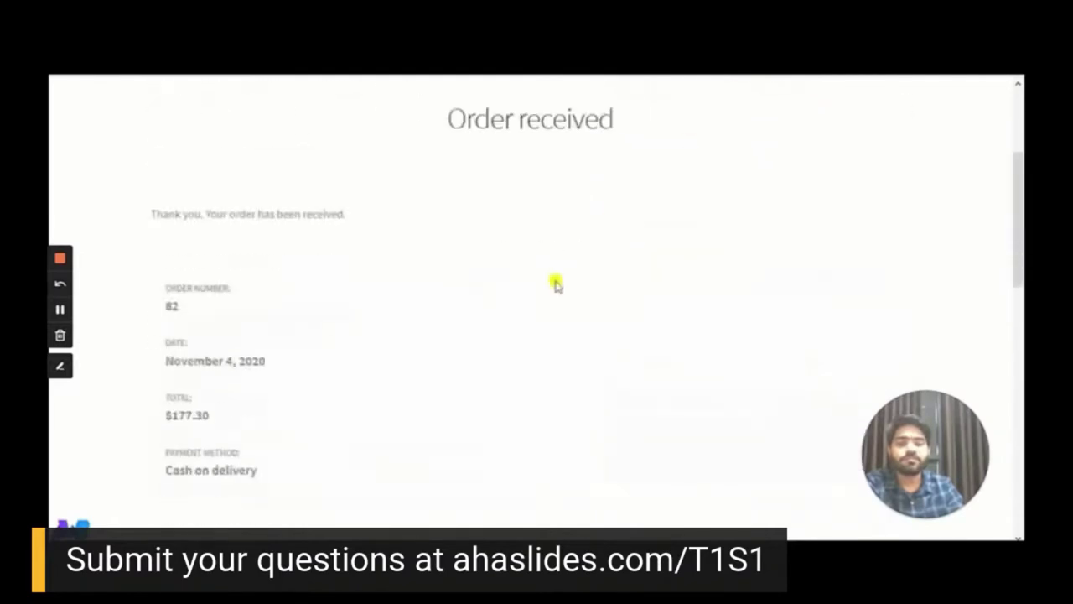
scroll(556, 283, down, 5)
scroll(556, 282, down, 5)
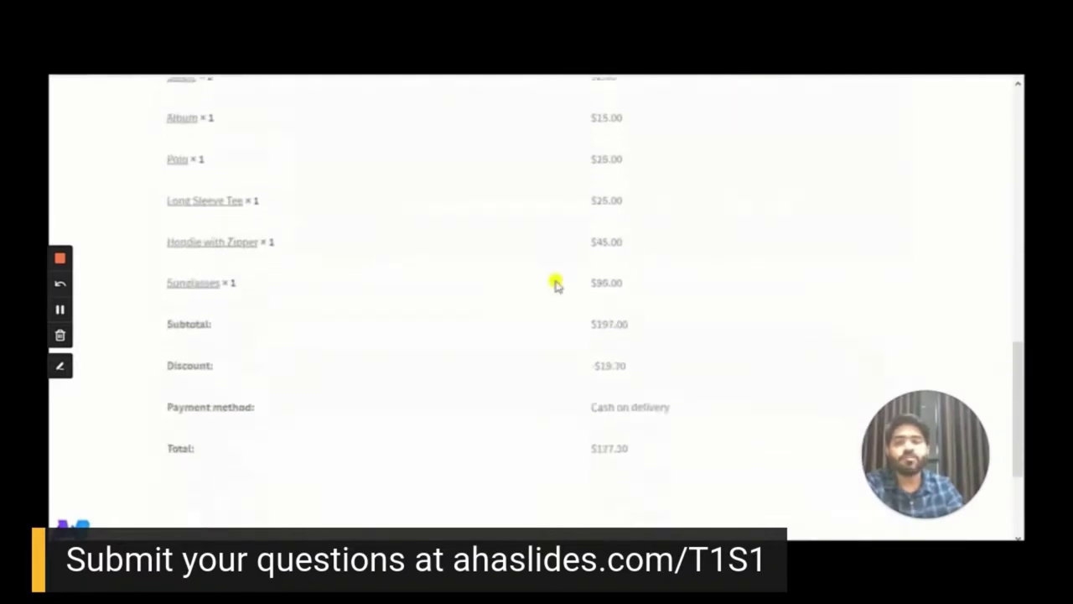
scroll(556, 283, up, 10)
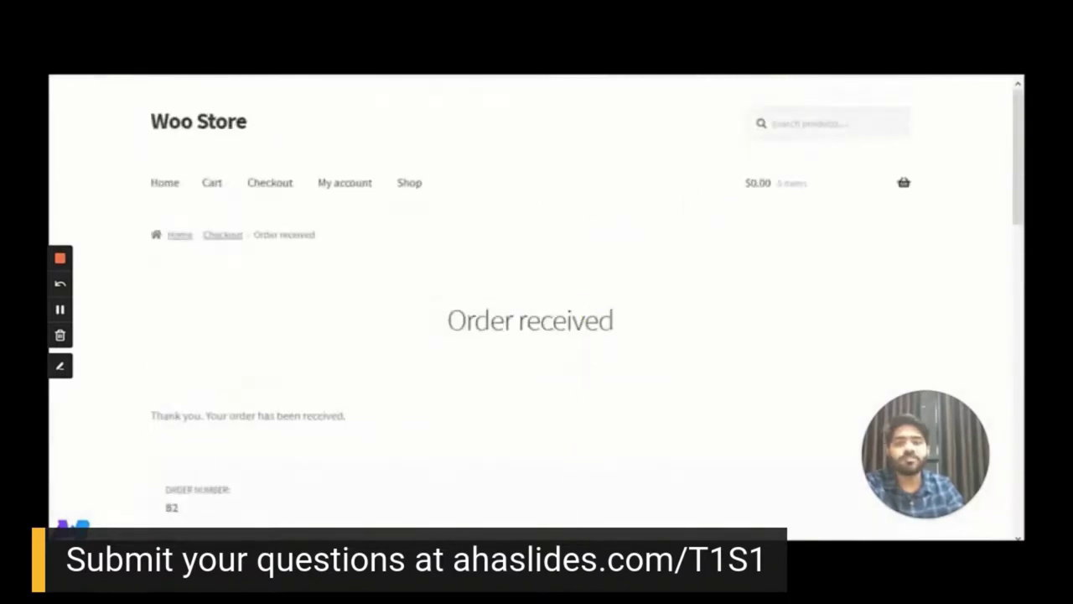
click(472, 508)
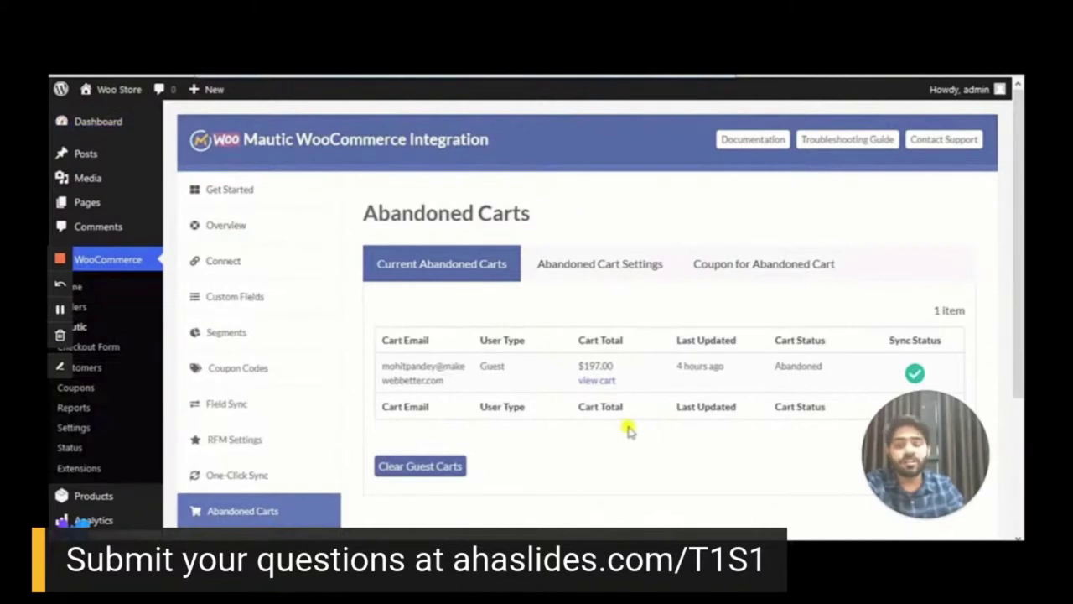
Reload Abandoned Carts and confirm it reads 'Currently No Abandoned Cart Available'
key(F5)
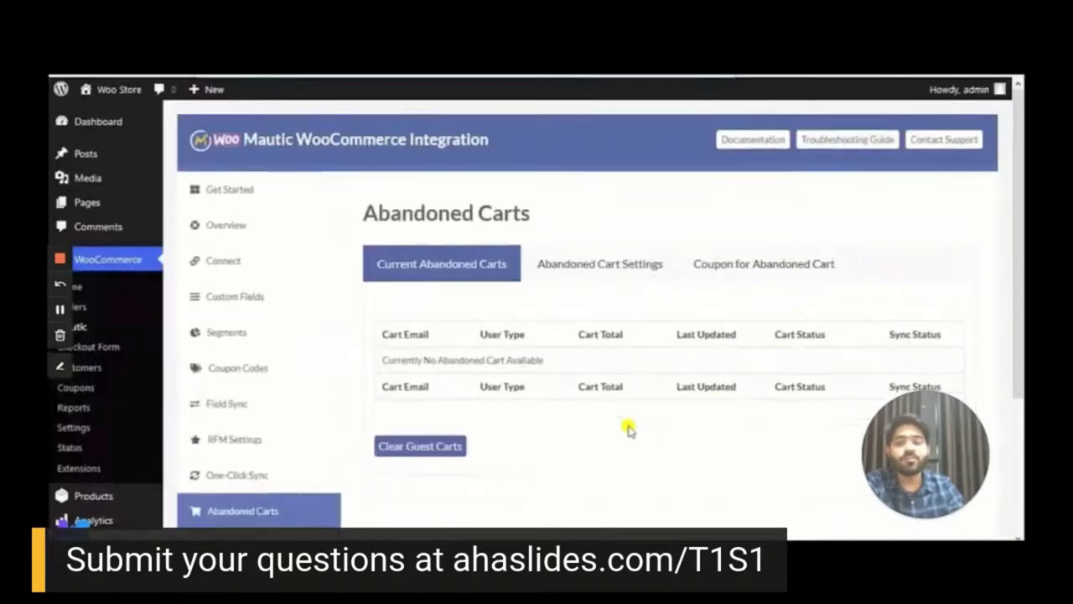
drag(381, 362, 545, 366)
click(546, 366)
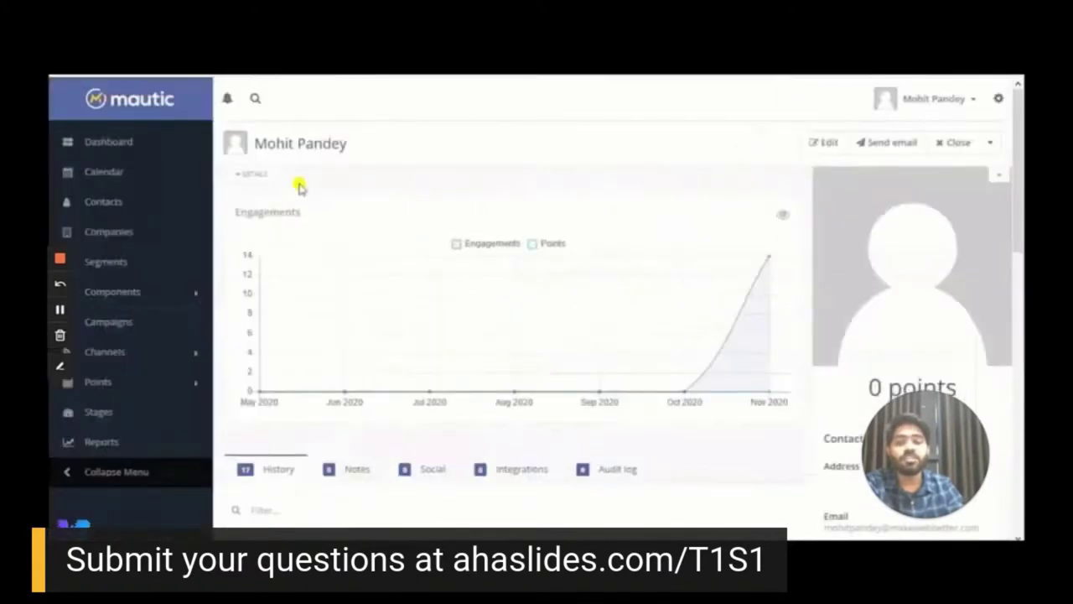
click(256, 171)
scroll(385, 211, down, 1)
scroll(374, 227, up, 1)
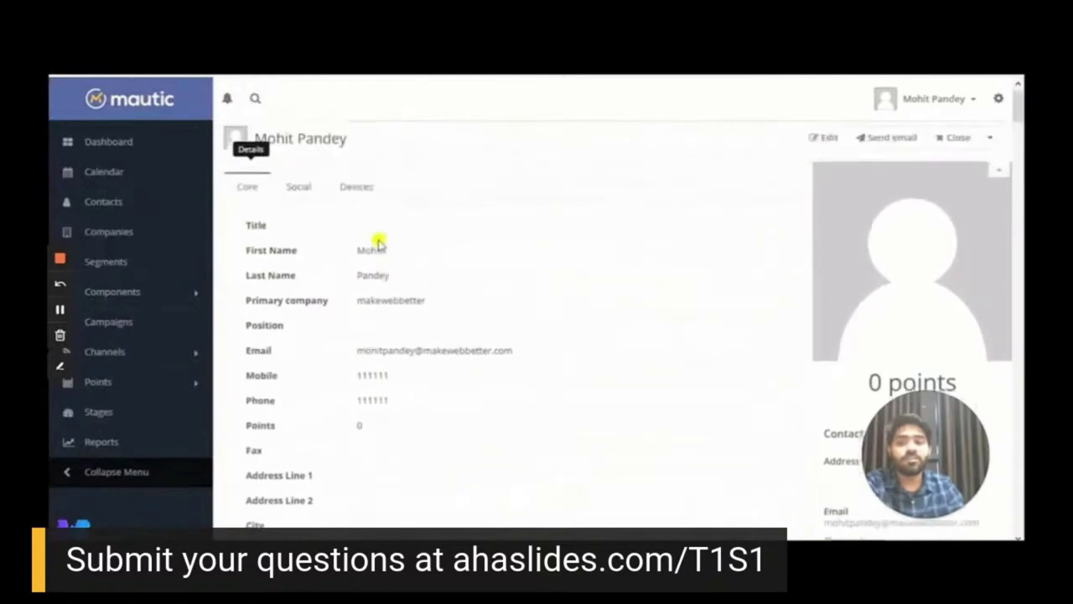
scroll(385, 267, down, 1)
scroll(390, 258, down, 5)
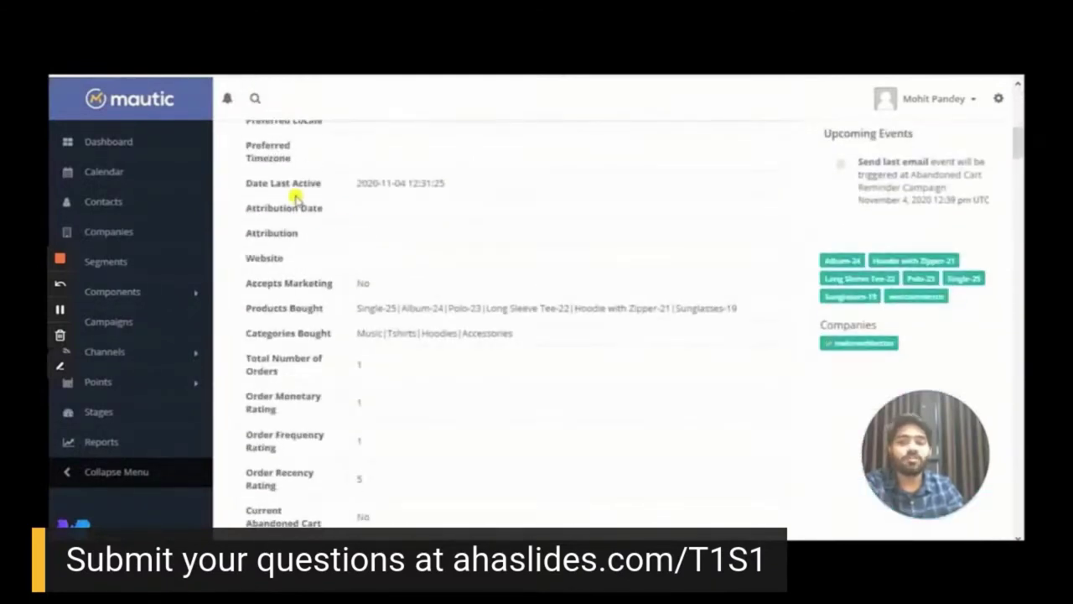
scroll(415, 218, down, 1)
scroll(338, 231, down, 1)
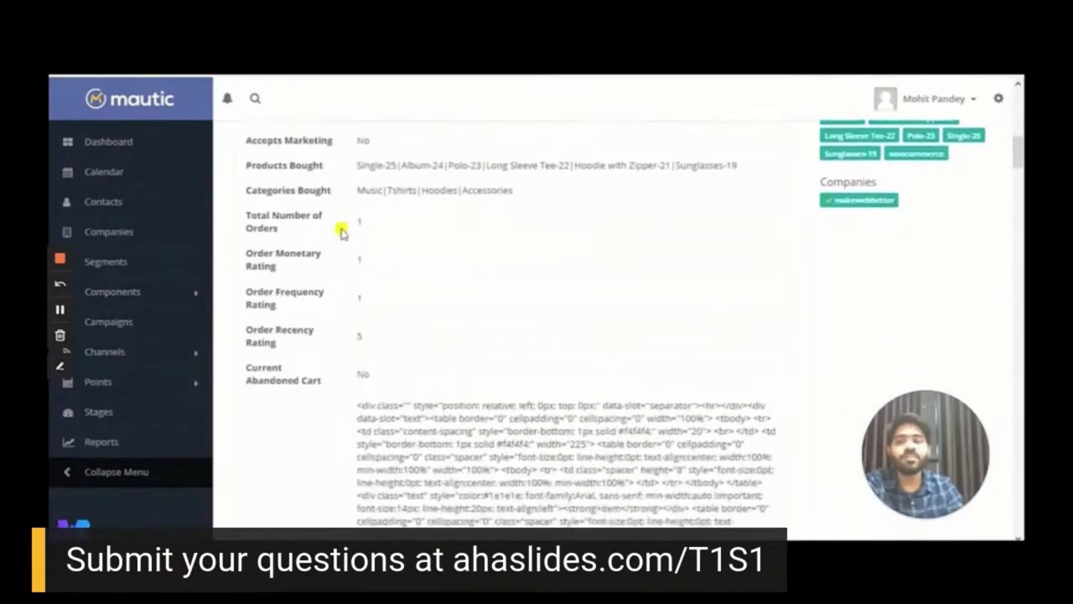
drag(356, 166, 726, 162)
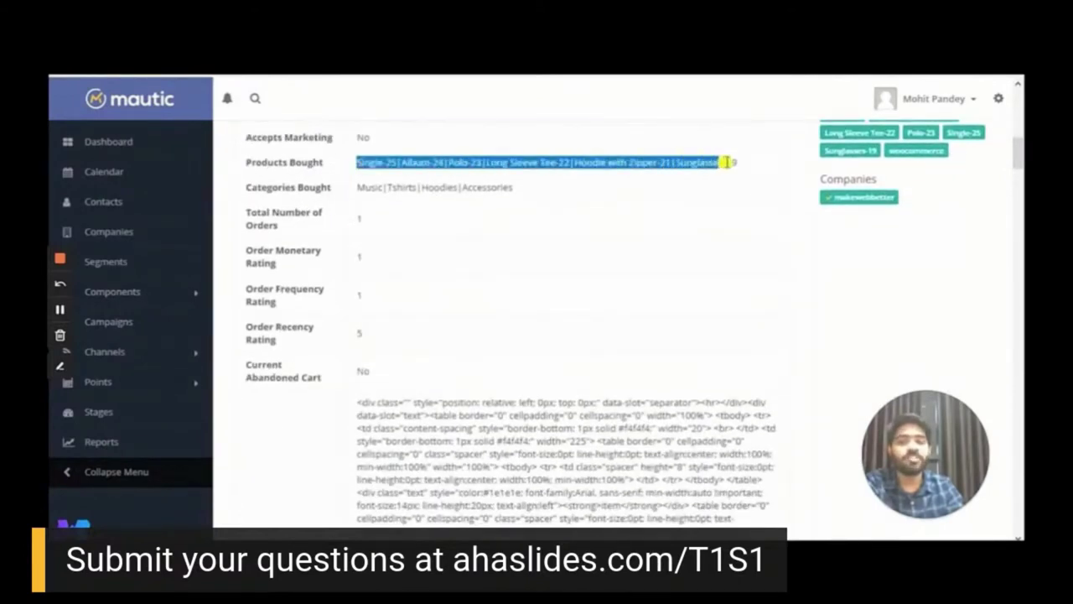
click(604, 223)
drag(356, 188, 514, 194)
click(379, 218)
scroll(374, 242, down, 5)
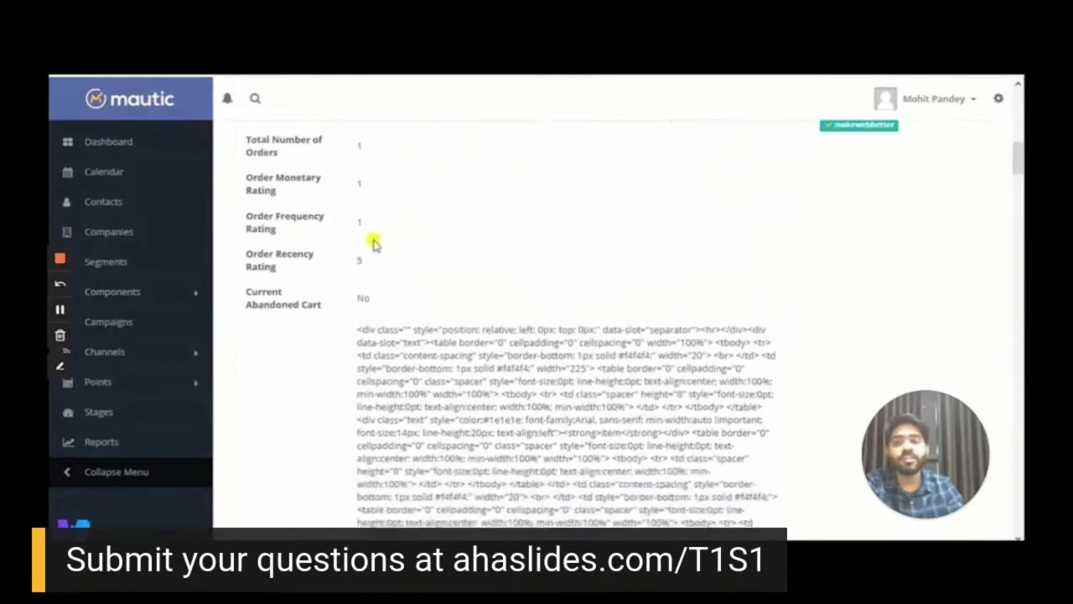
scroll(372, 240, down, 8)
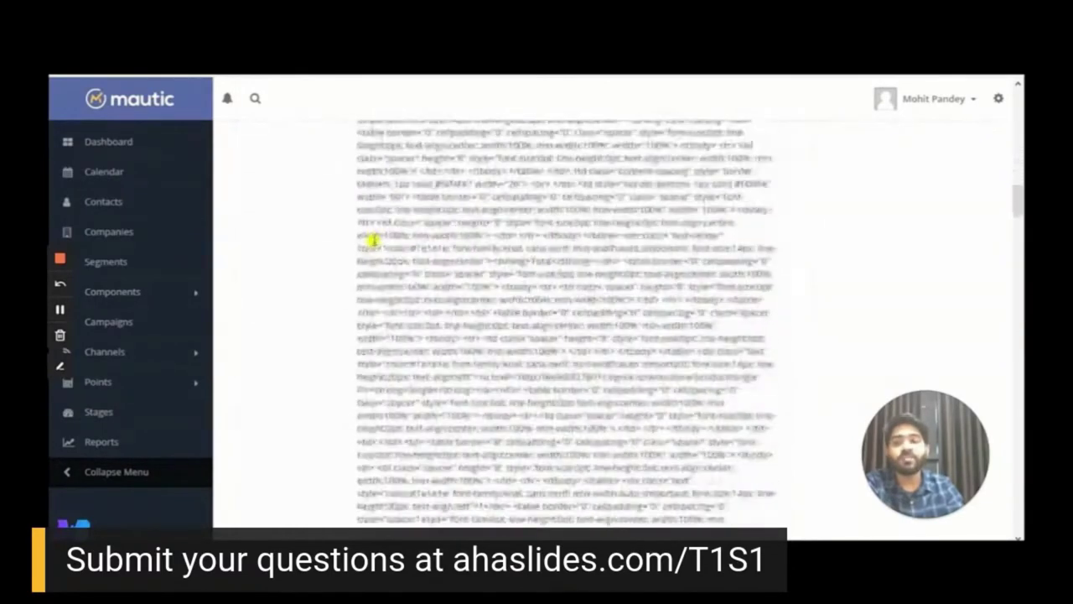
scroll(372, 241, down, 8)
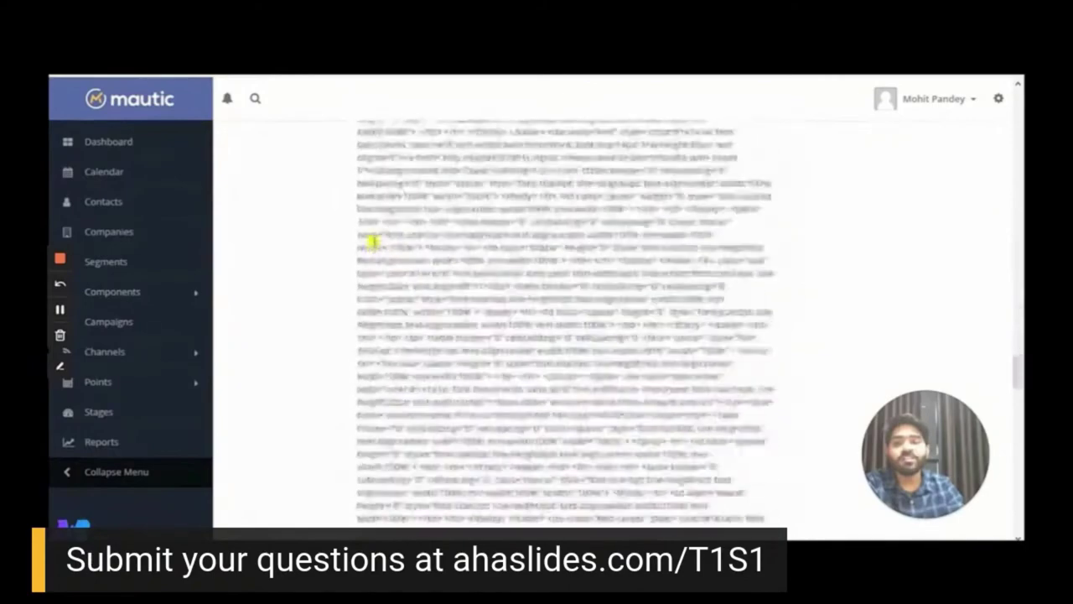
scroll(372, 240, up, 10)
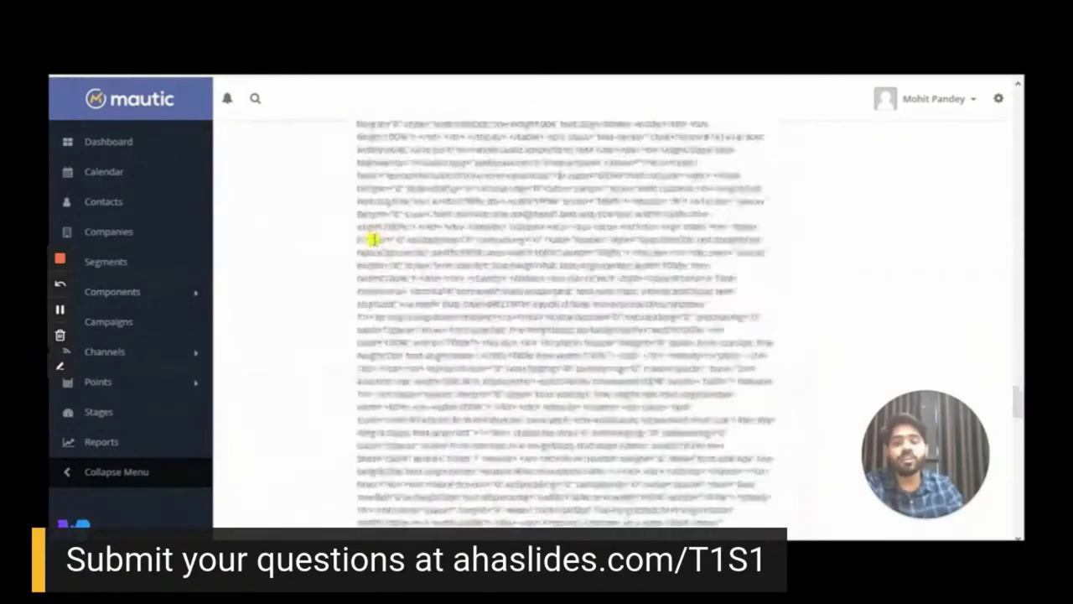
scroll(372, 241, down, 12)
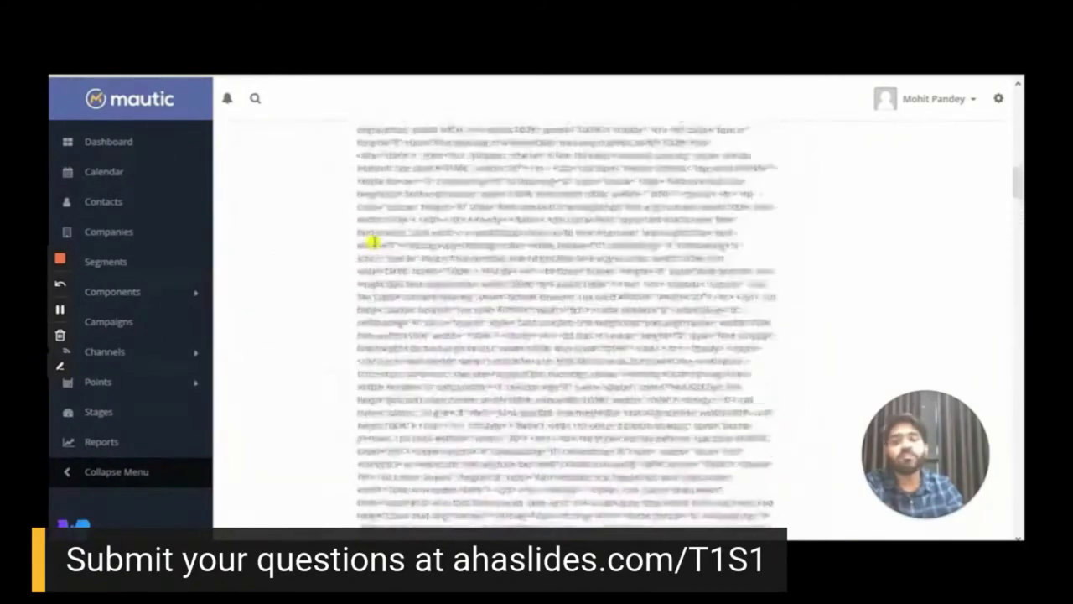
click(122, 263)
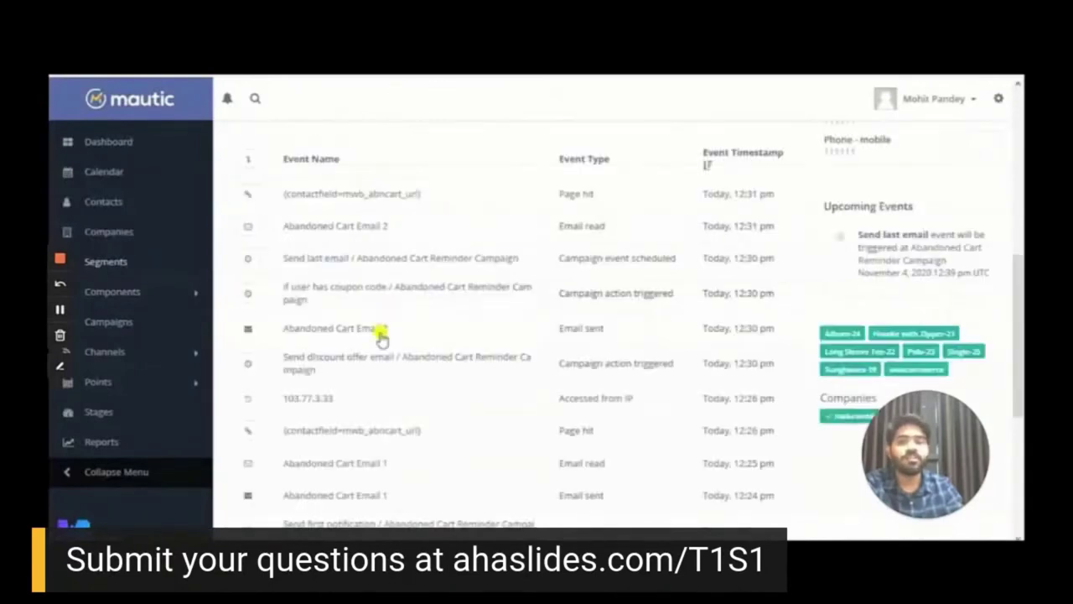
scroll(382, 335, up, 5)
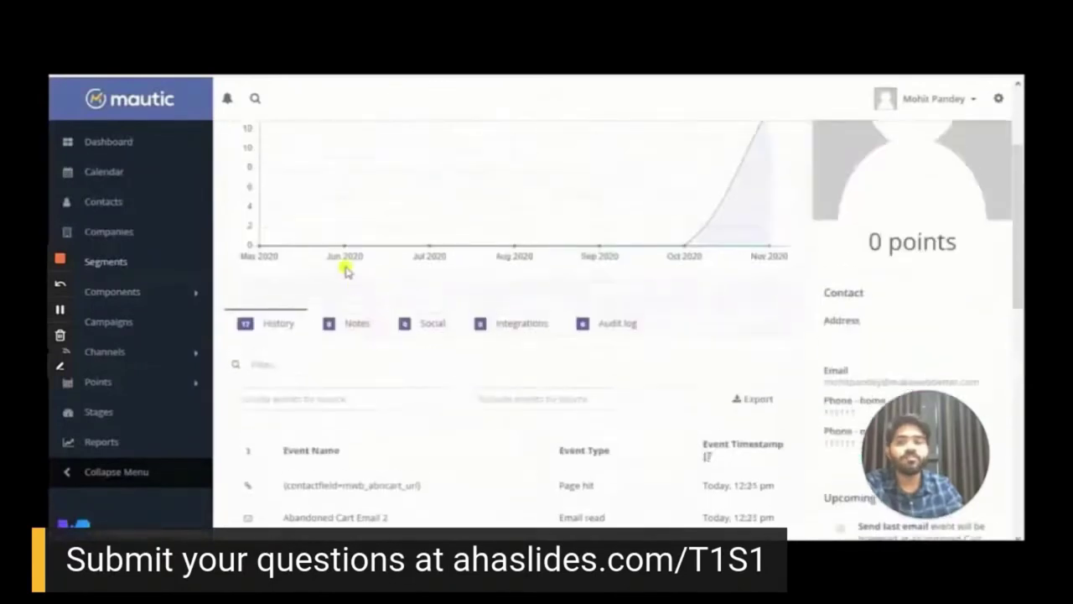
scroll(347, 268, down, 3)
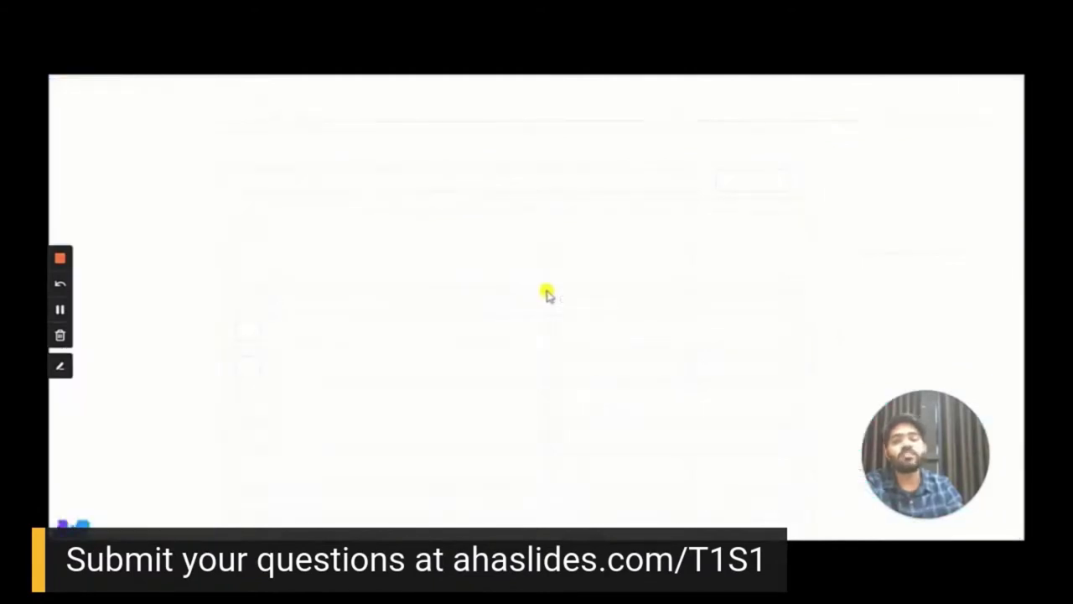
Open order #82 and review its specialcart-975 coupon, $19.70 discount and $177.30 total
drag(344, 349, 284, 344)
click(321, 348)
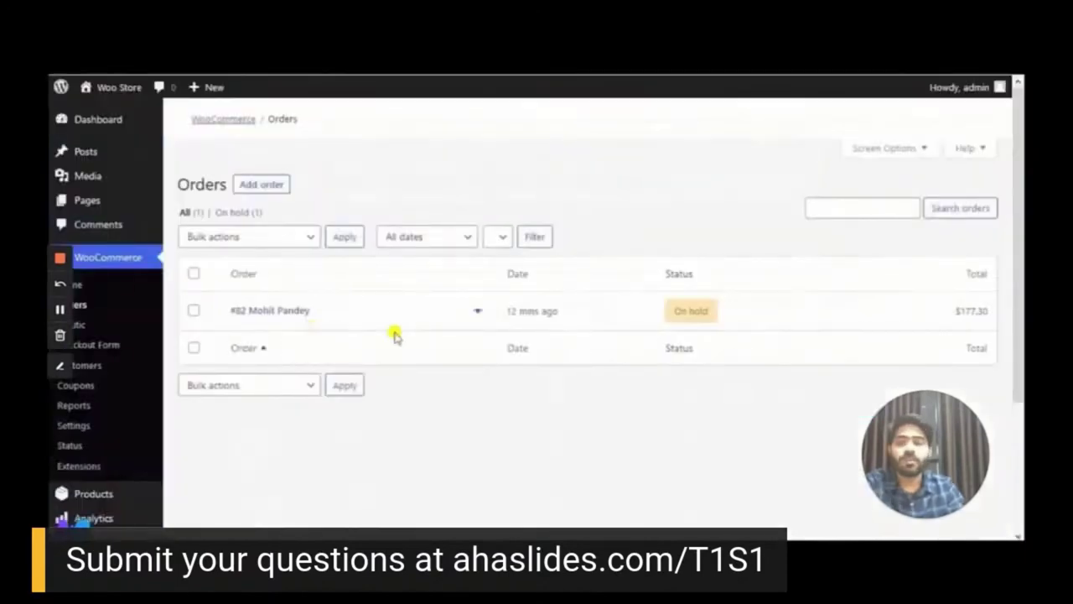
click(291, 312)
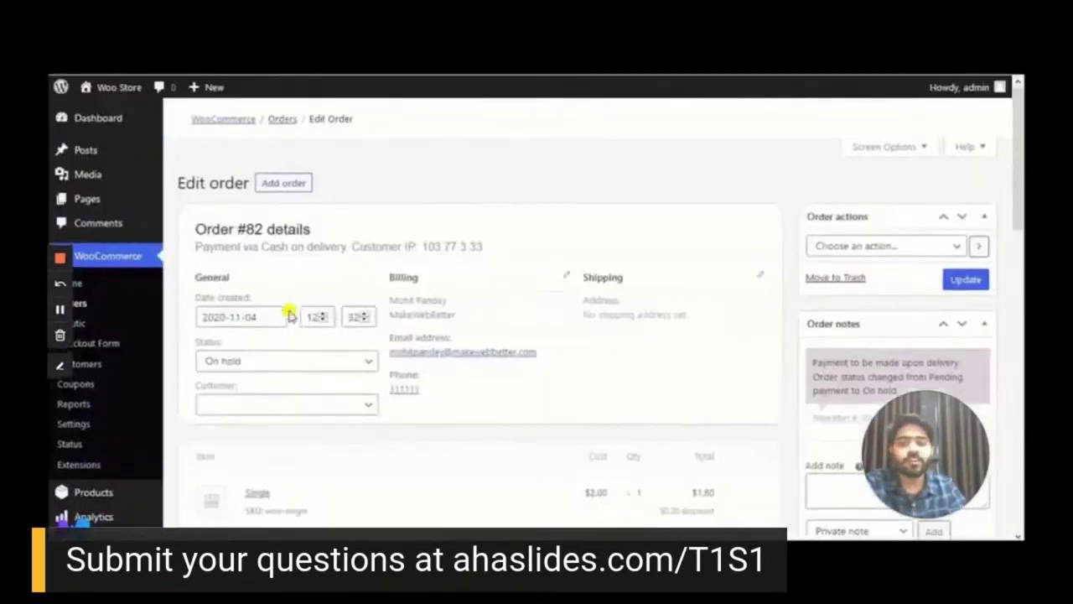
scroll(290, 313, down, 3)
scroll(289, 313, down, 4)
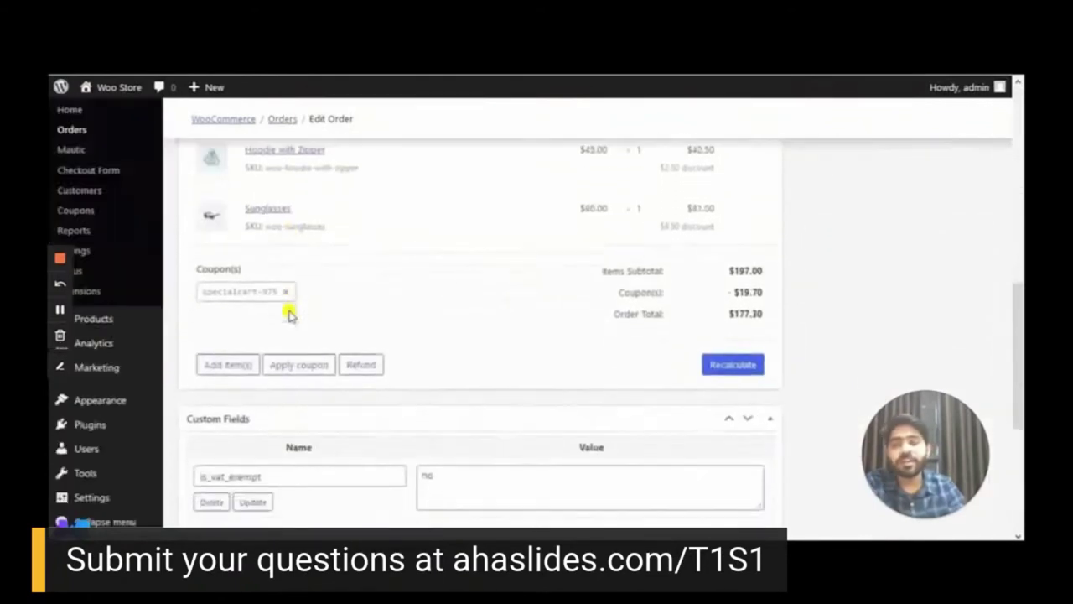
scroll(289, 314, up, 1)
scroll(290, 315, up, 5)
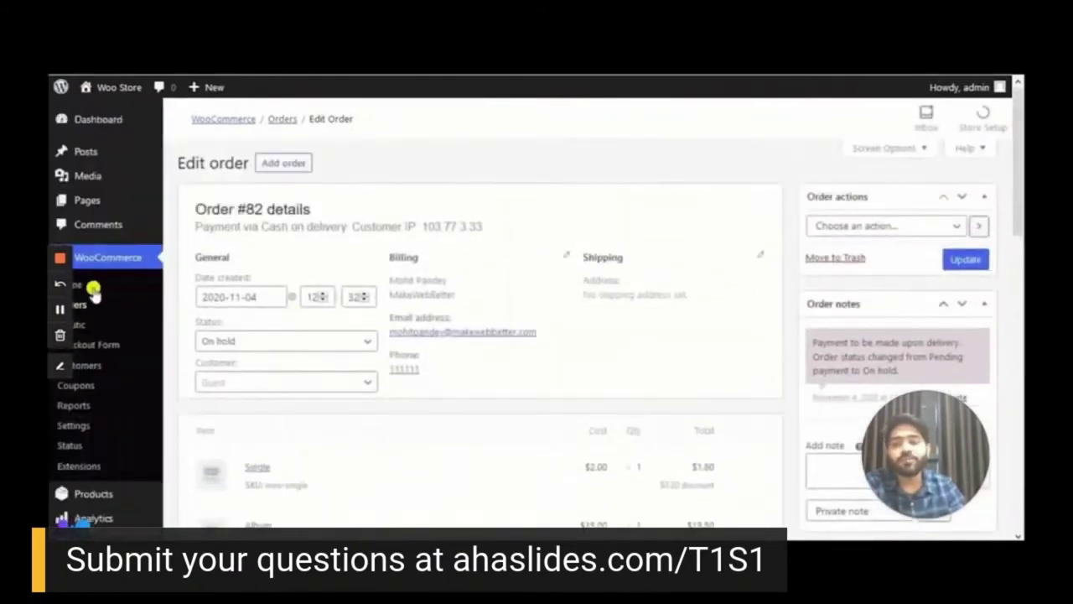